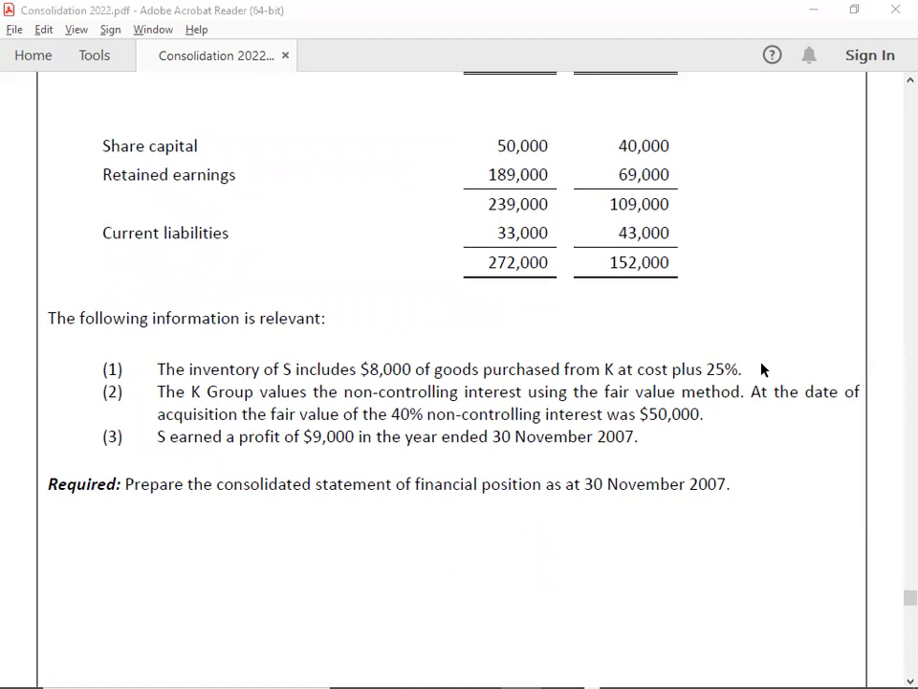
Check note (1) on goods S purchased from K in the Consolidation 2022 PDF, and return to the Excel worksheet
key("alt+Tab")
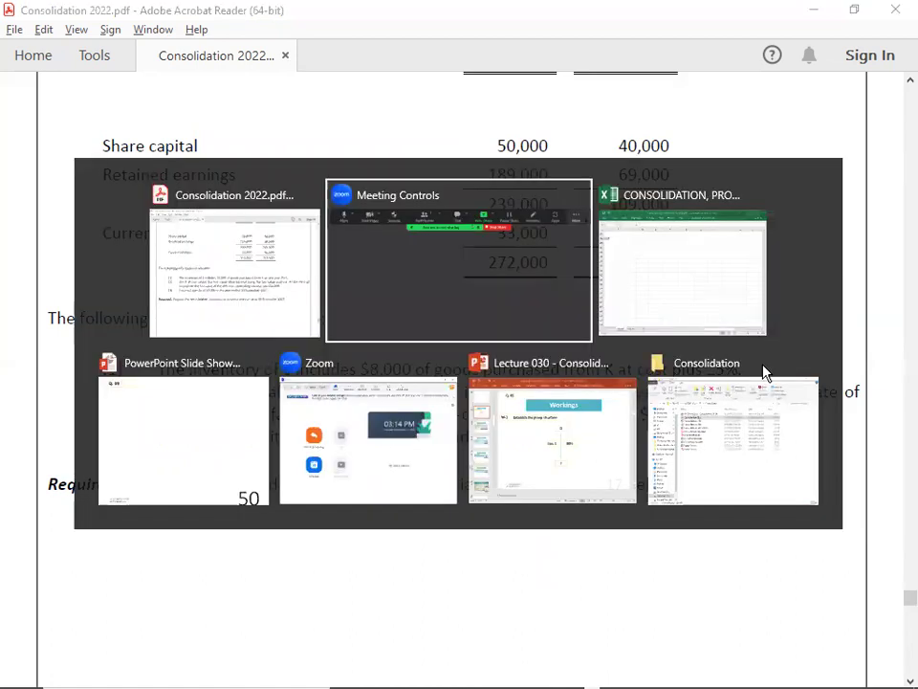
key("alt+Tab")
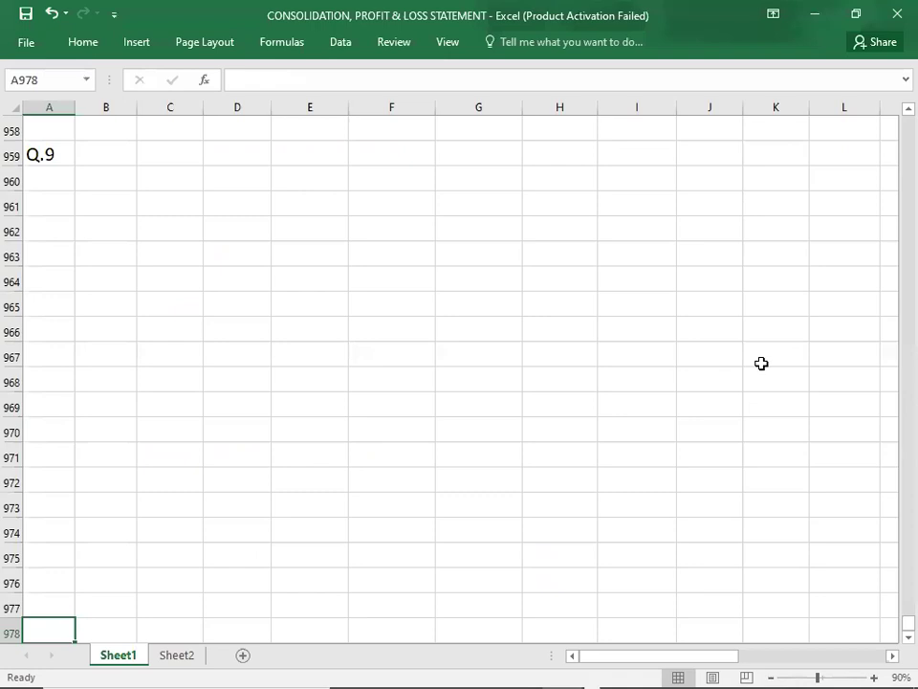
key("alt+Tab")
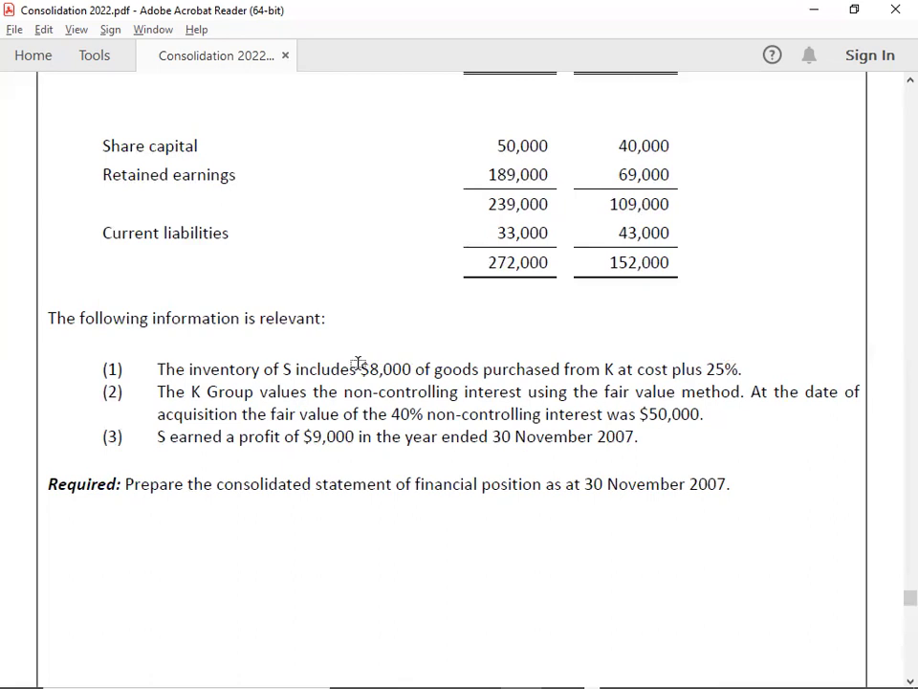
key("alt+Tab")
key("alt+Tab")
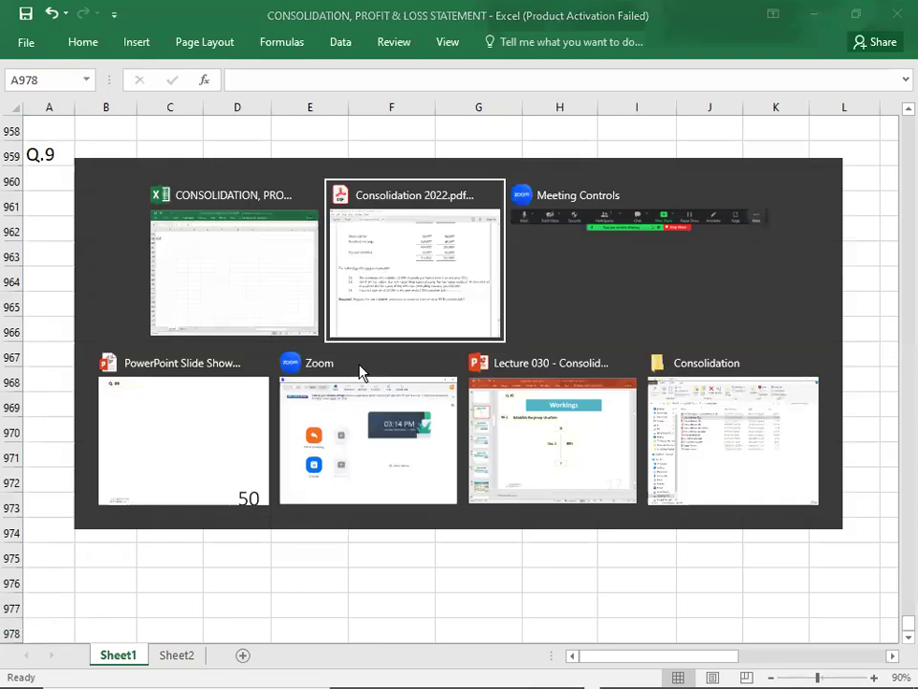
left_click(413, 314)
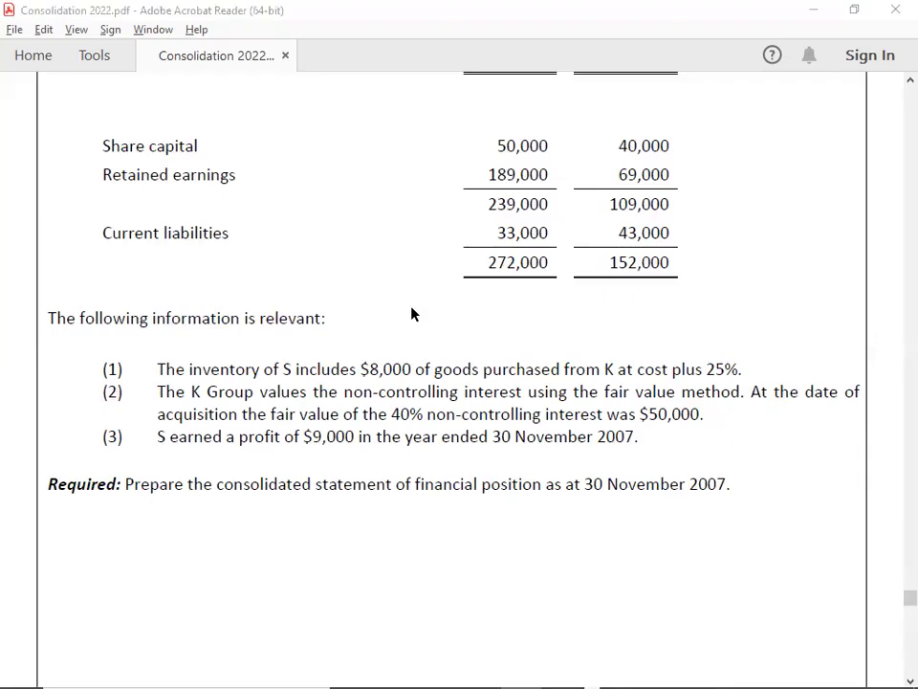
key("alt+Tab")
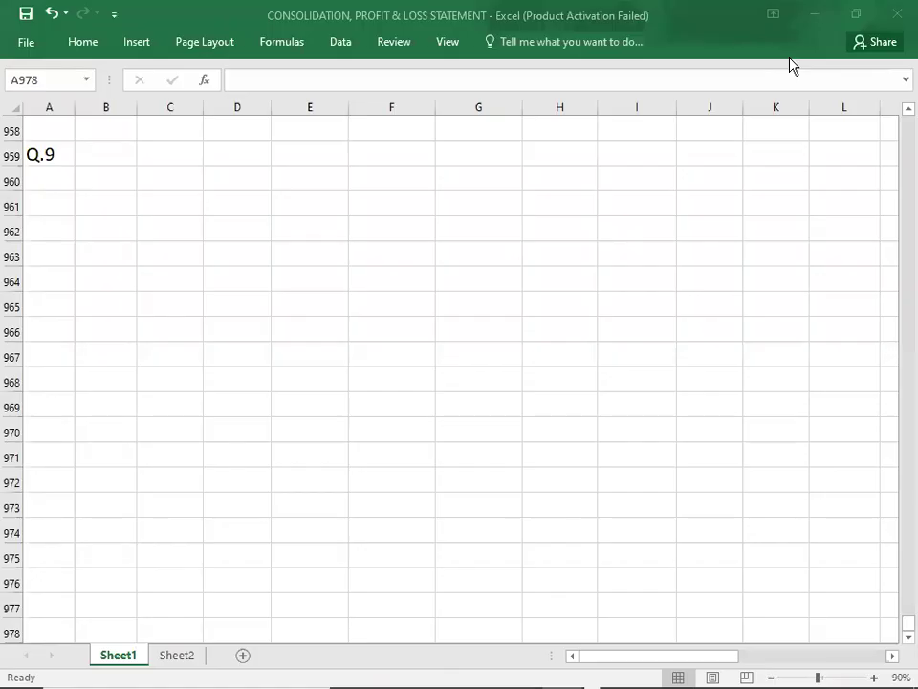
Enter the label COST in B960 below the Q.9 heading, with 100% in C960
left_click(111, 180)
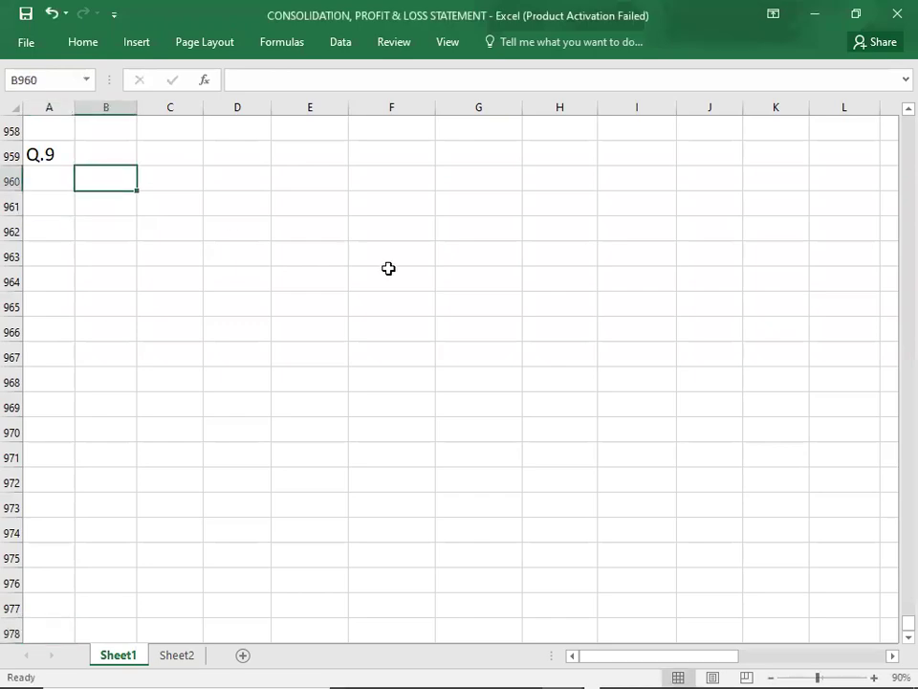
key("alt+Tab")
key("alt+Tab")
key("alt+Tab")
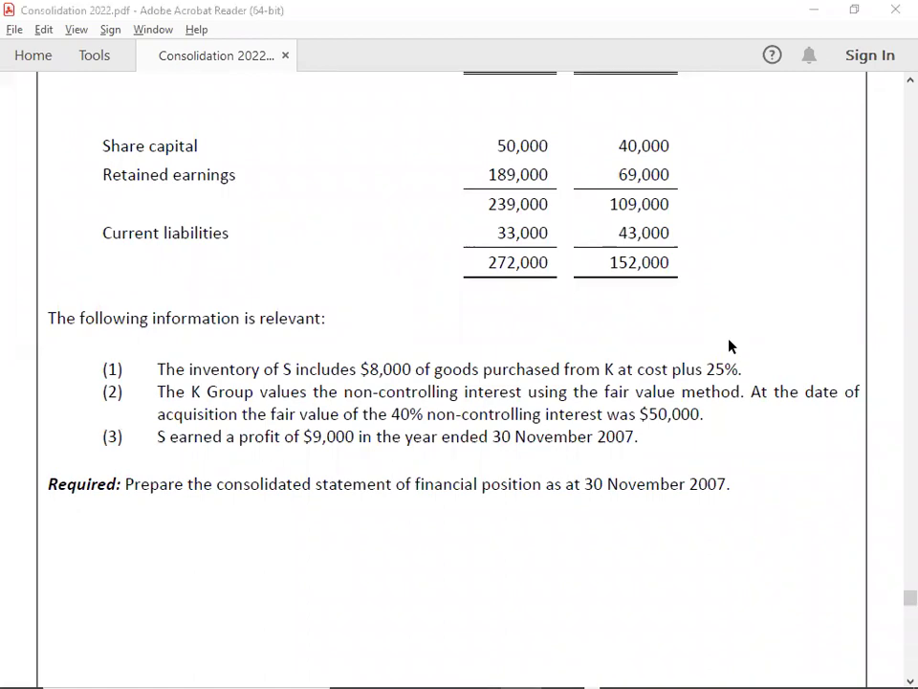
key("alt+Tab")
type("COAST")
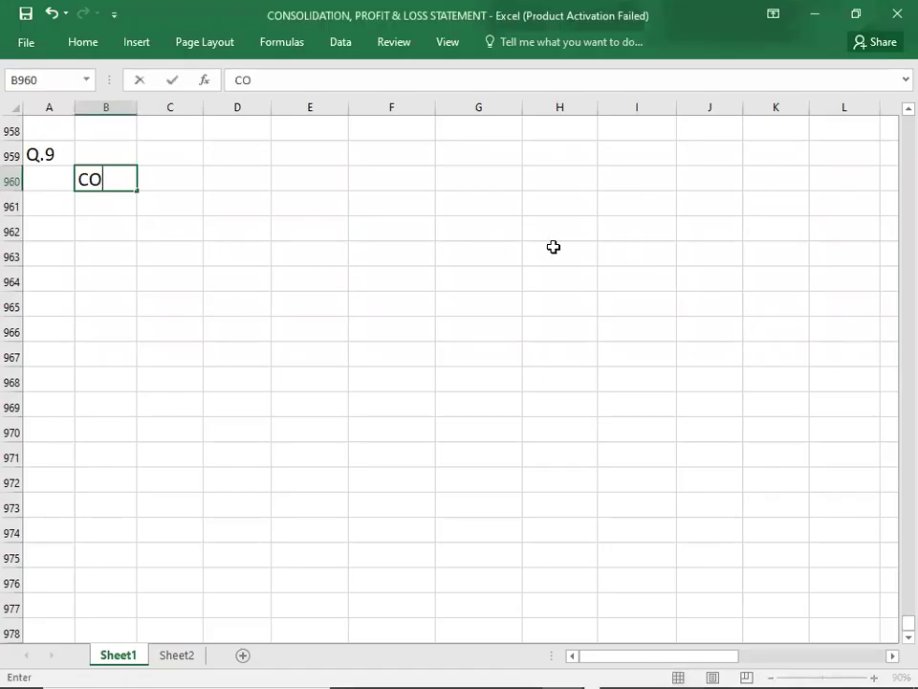
key("Tab")
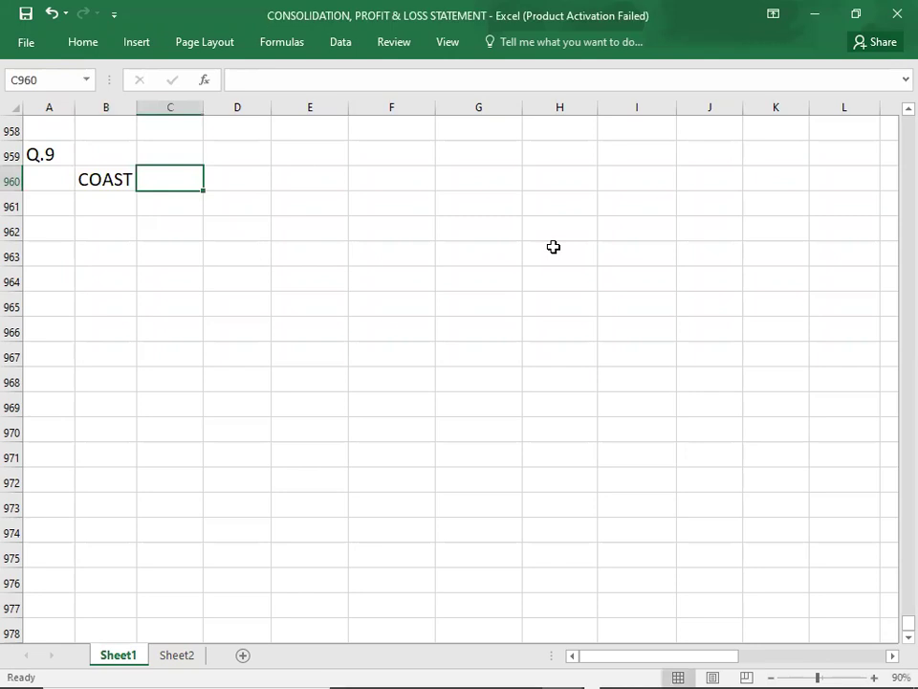
key("Left")
type("COST")
key("Tab")
type("1000")
key("BackSpace")
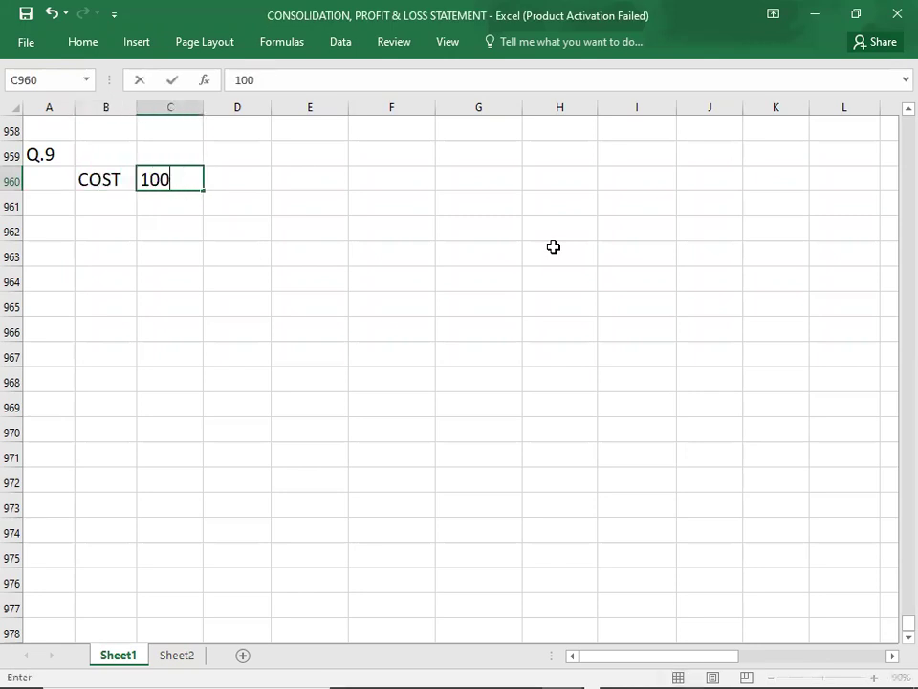
type("%")
key("Return")
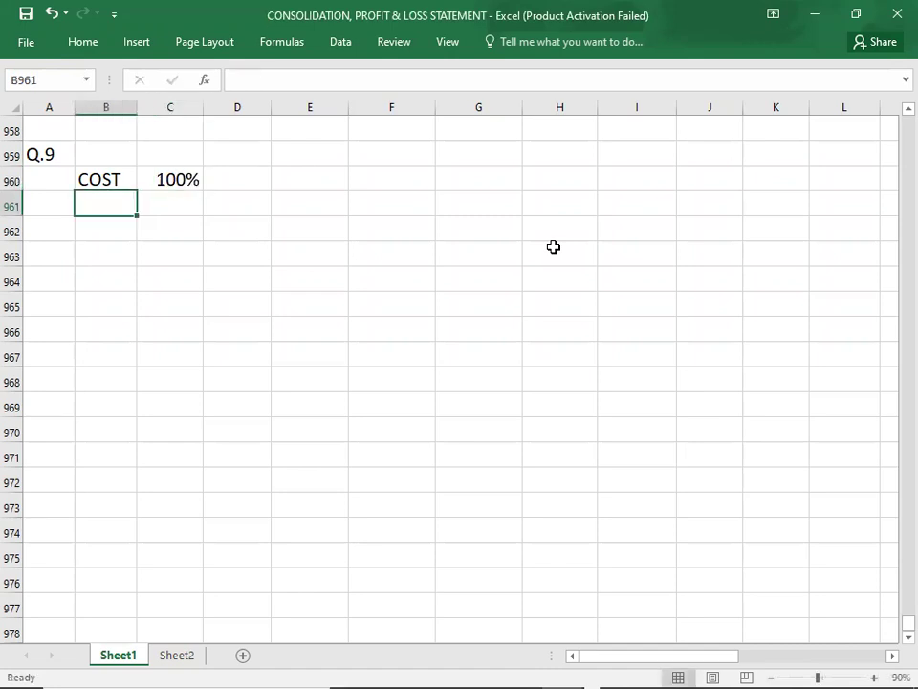
Add a PROFIT row below the cost, with 25% in C961
type("PROFIT")
key("Tab")
type("25")
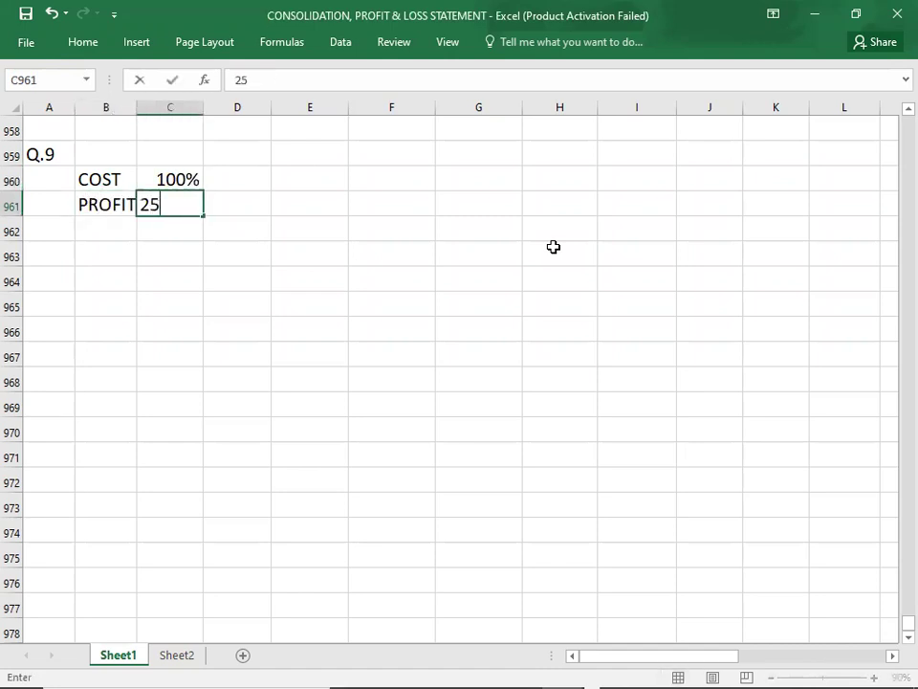
type("5")
key("Return")
key("Up")
key("Right")
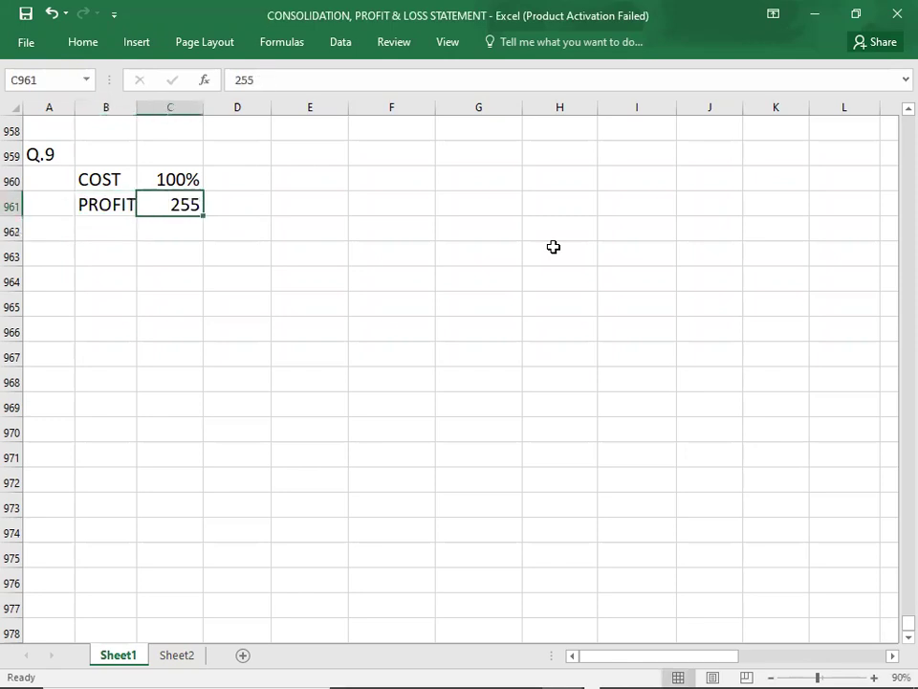
type("25%")
key("Return")
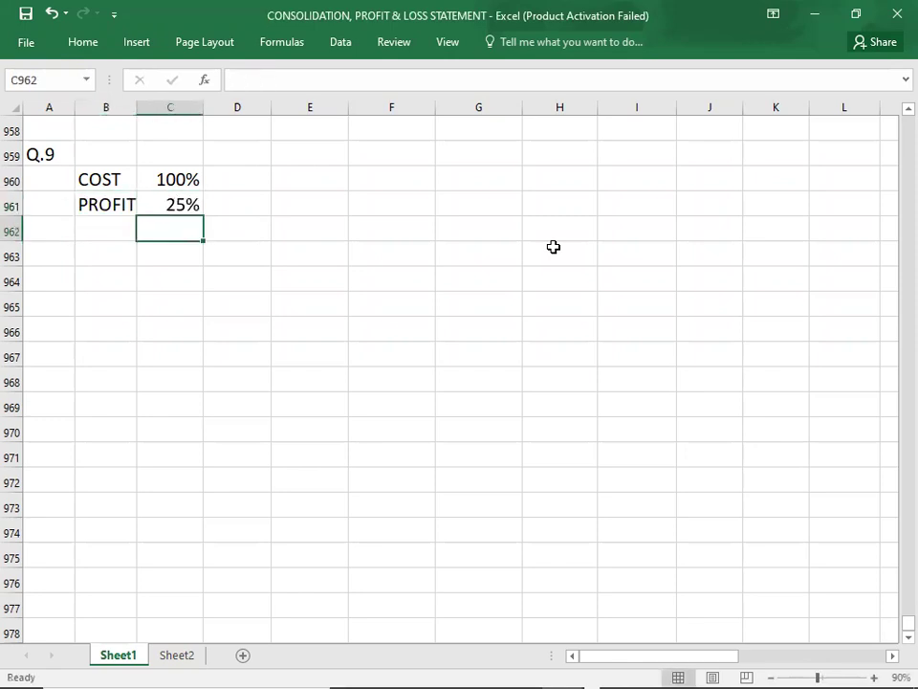
Add a SALES row below the profit, with 125% in C962
key("Left")
type("SALES")
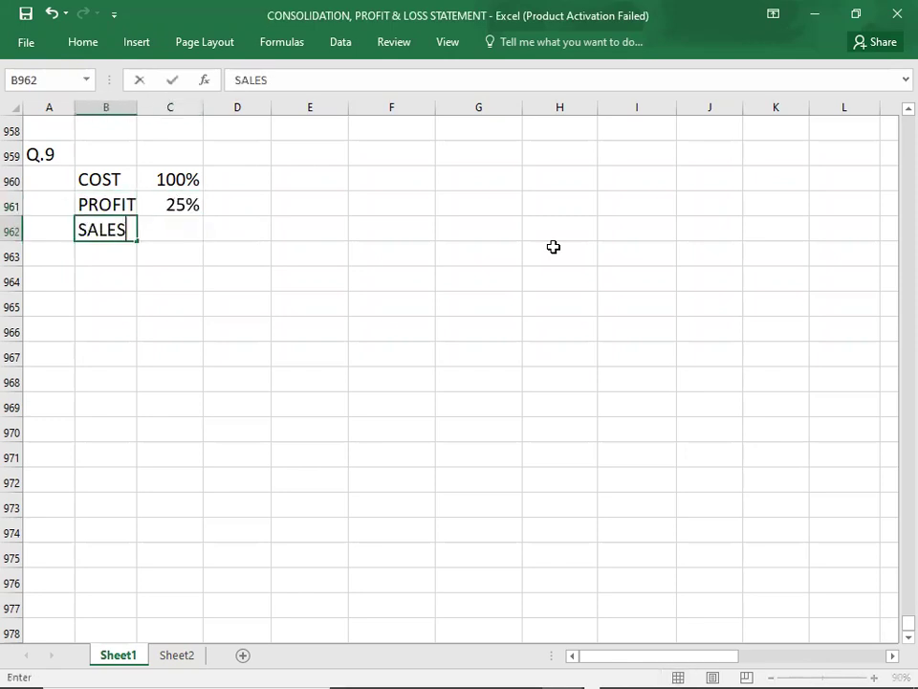
key("Tab")
type("125%")
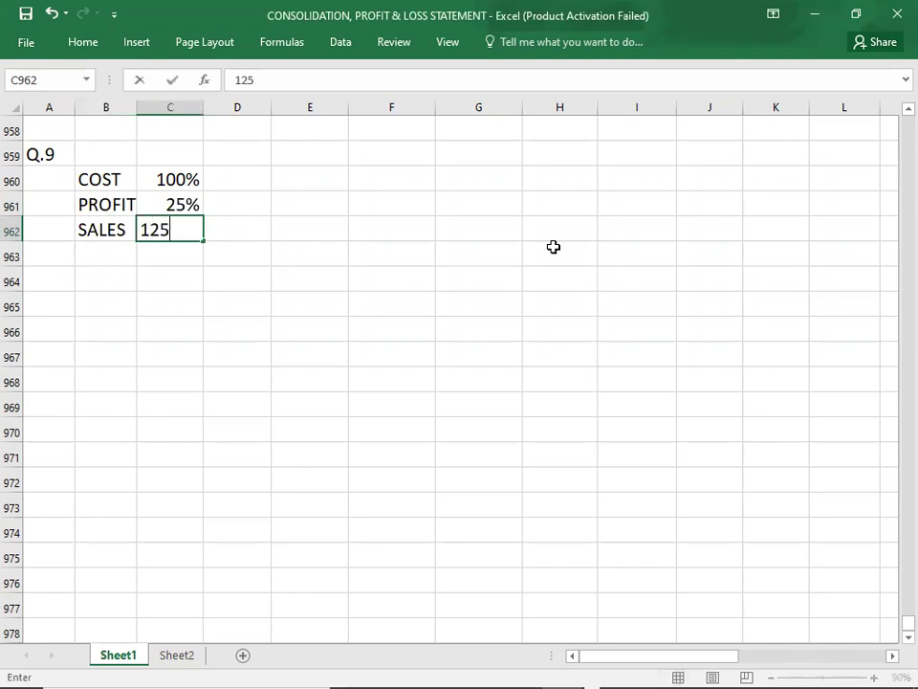
key("Return")
key("Return")
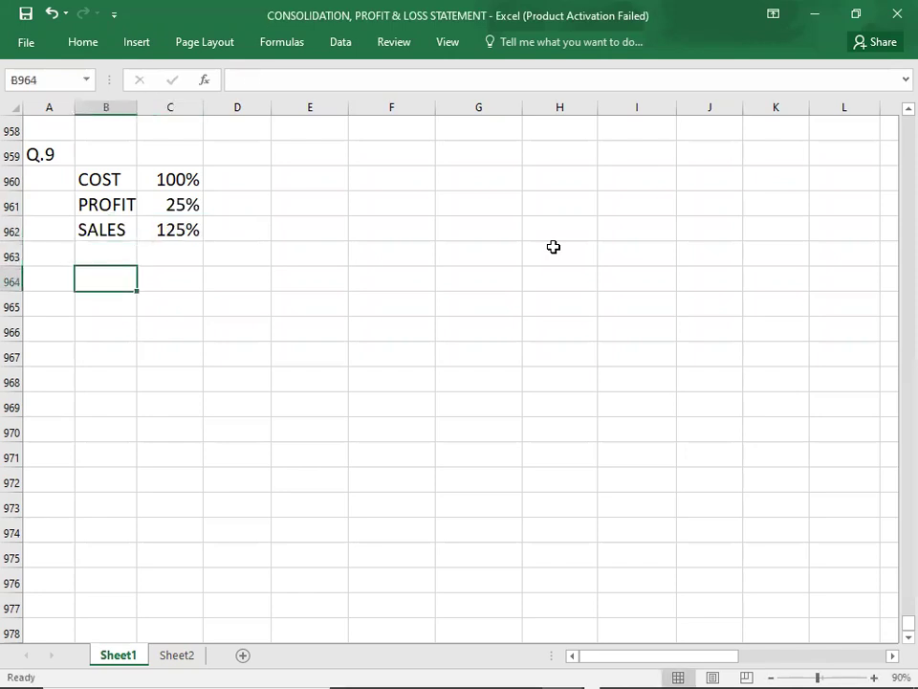
Write the unrealised profit working "PURP = 8000*25/125 =" in B964, taking the goods amount from note (1) of the PDF
type("PURC")
key("BackSpace")
type("P =")
key("alt+Tab")
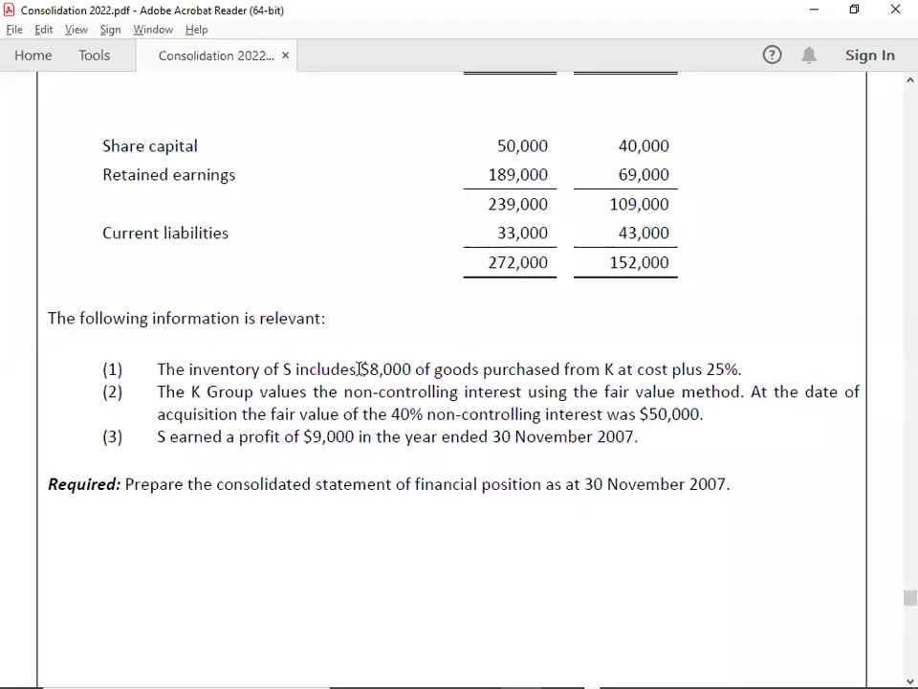
key("alt+Tab")
type("8000*25/125 =")
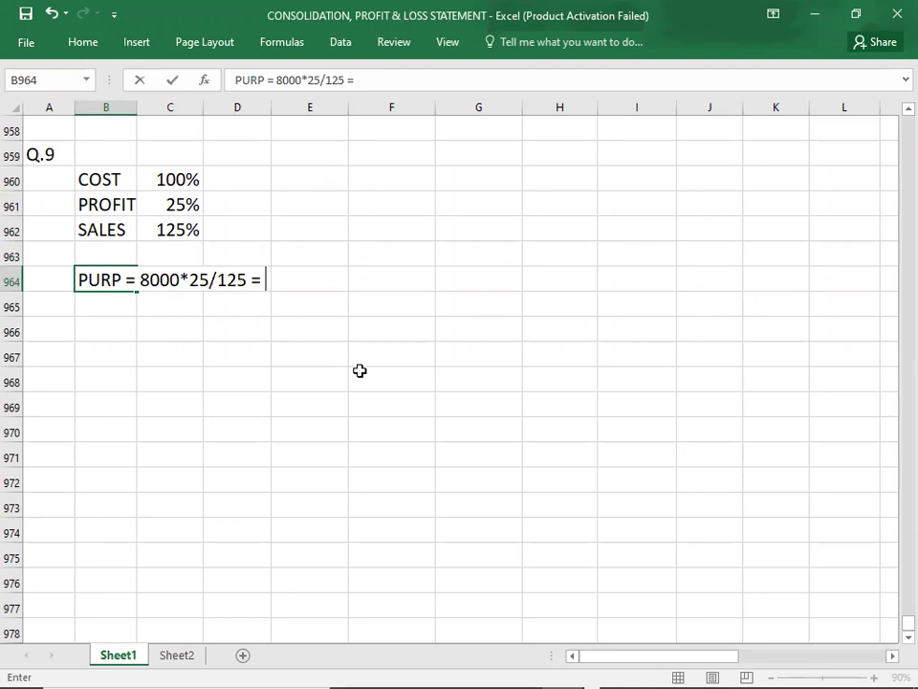
key("Right")
key("Right")
key("Right")
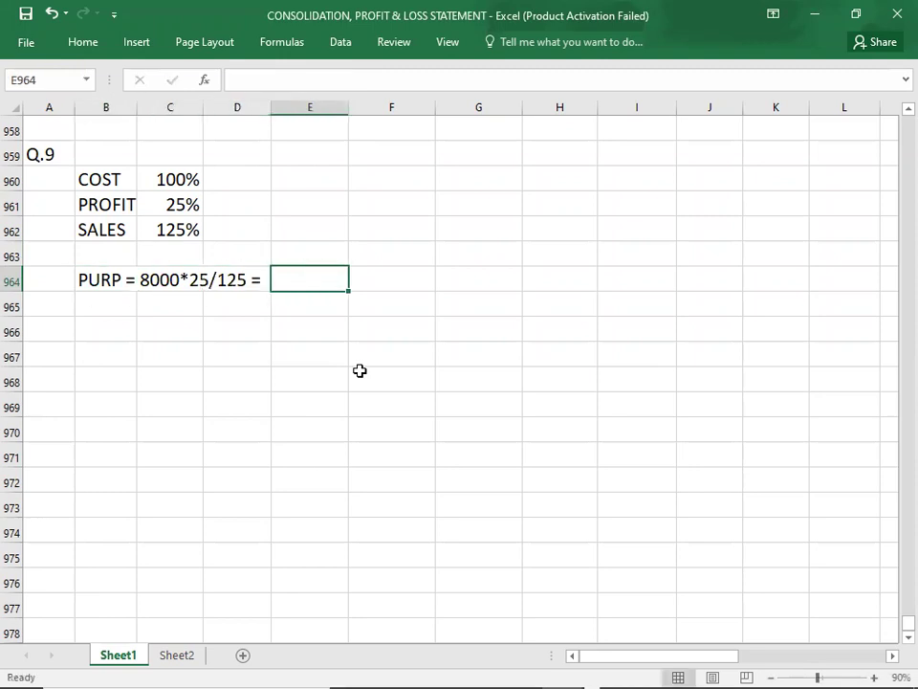
Work out 8000*25/125 in Calculator and enter 1600 in E964 of the worksheet
mouse_move(451, 677)
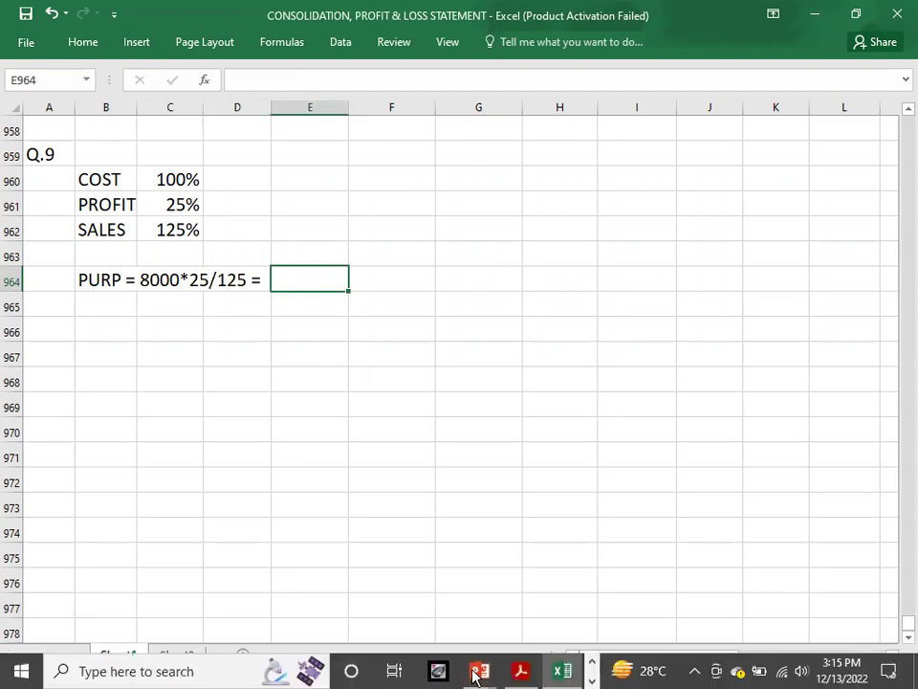
left_click(594, 664)
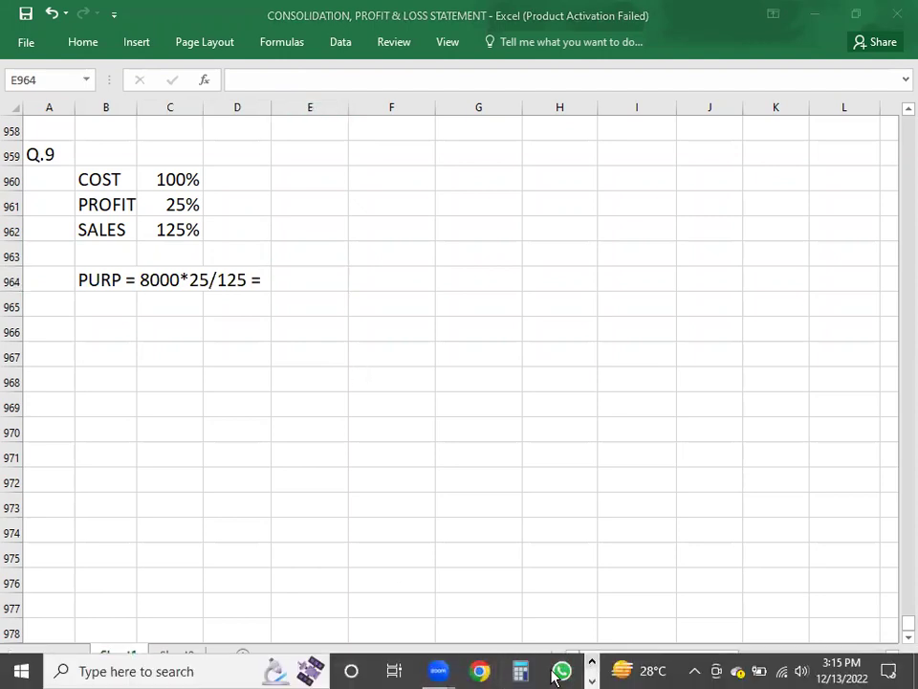
left_click(521, 671)
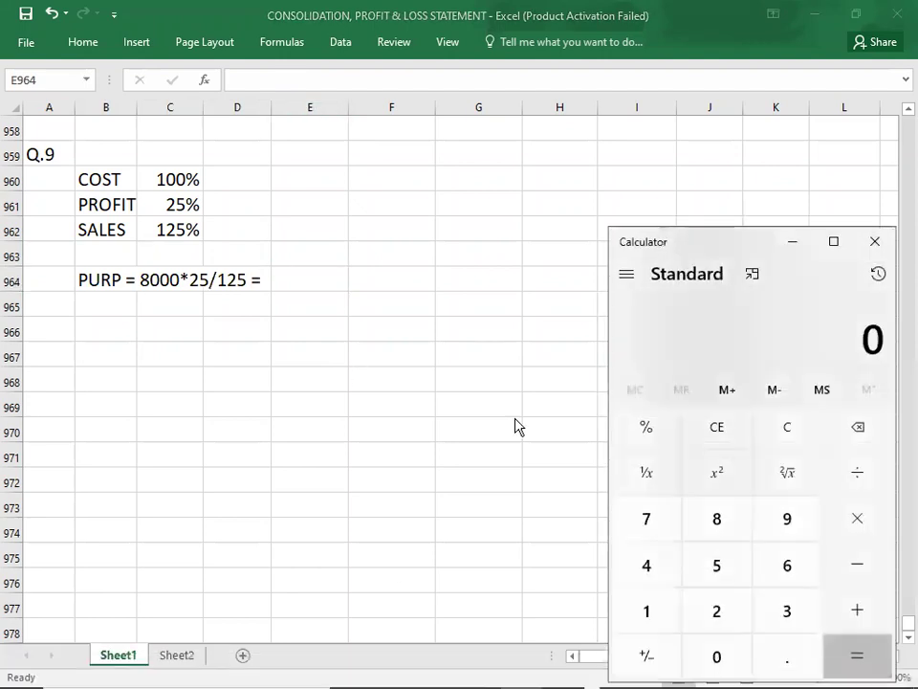
type("8000*25/125")
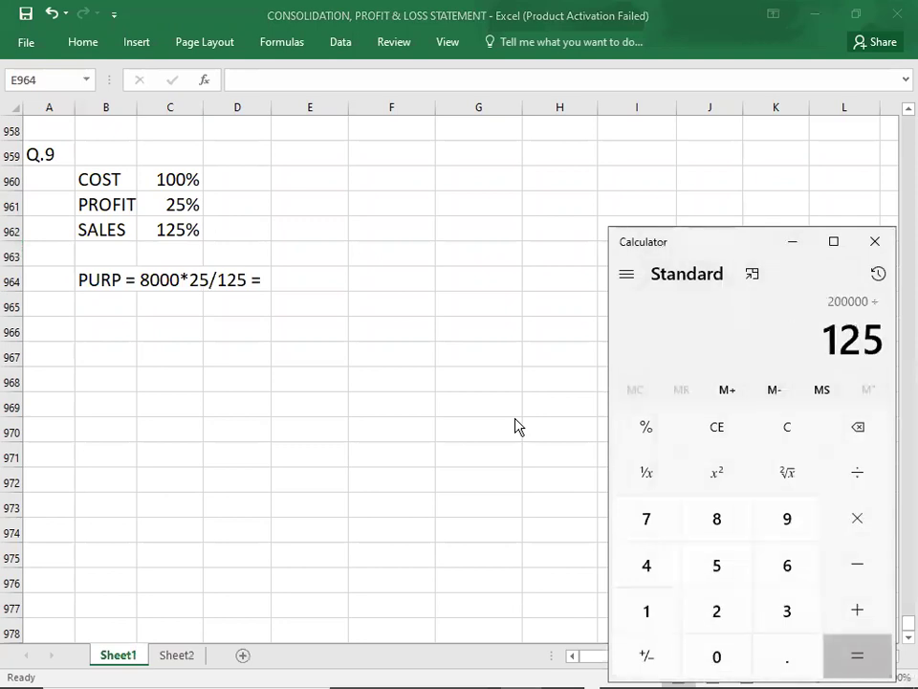
key("Return")
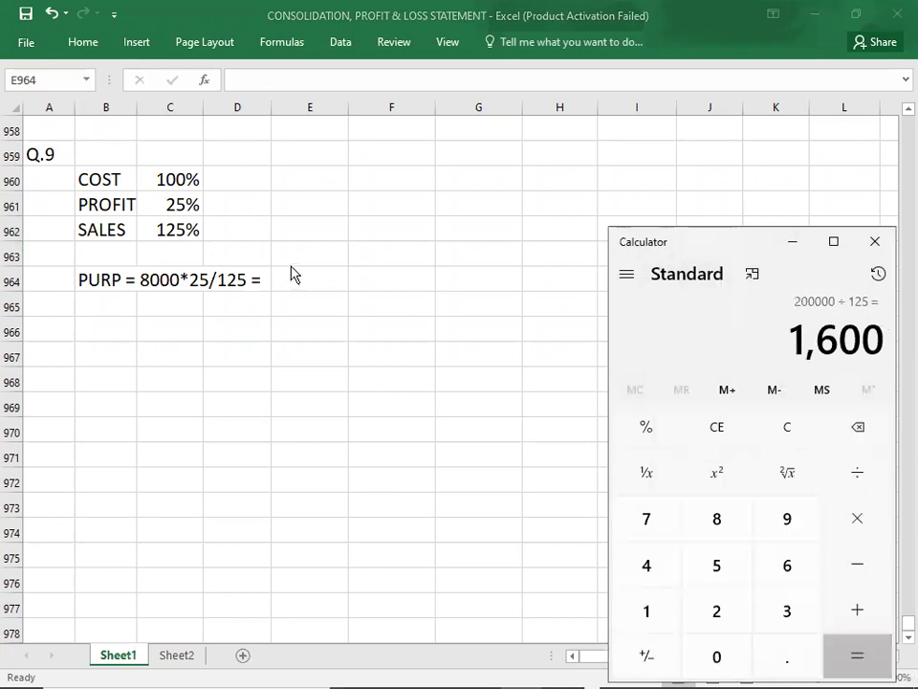
left_click(291, 275)
type("160")
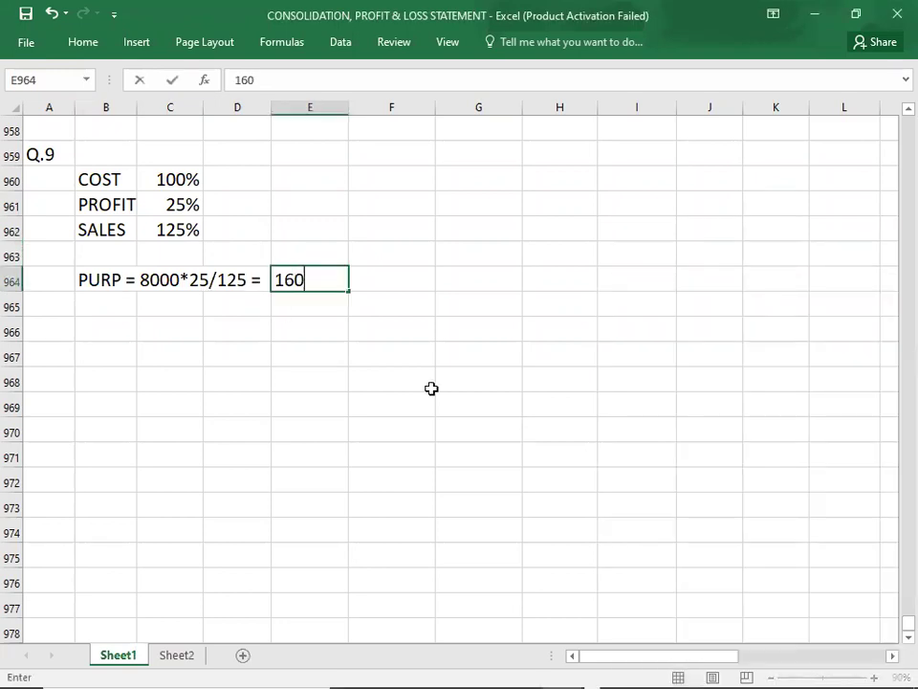
type("0")
key("Return")
key("Return")
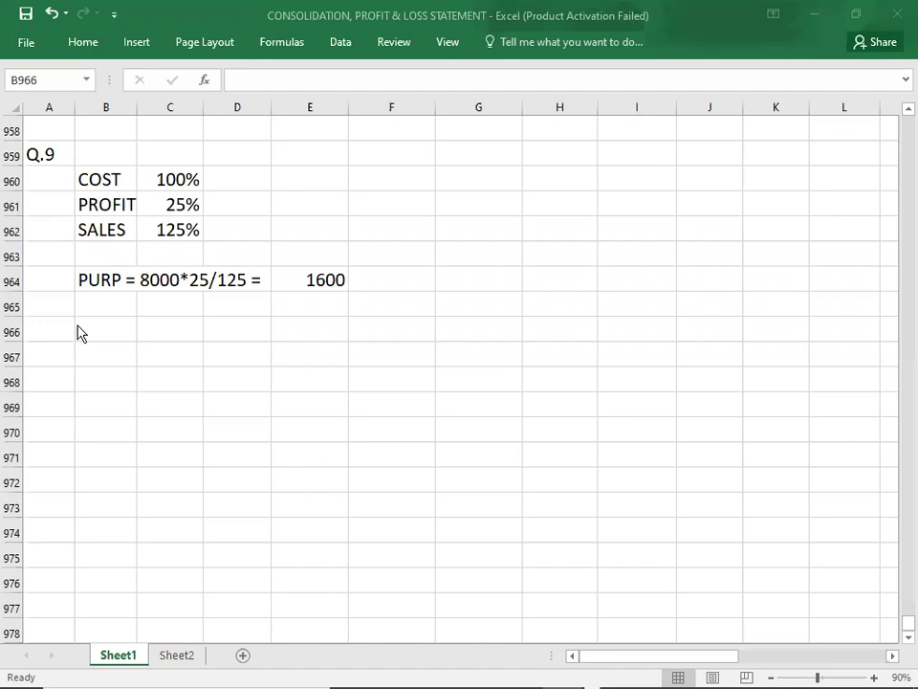
Recheck note (1) in the PDF and write "SUBTRACT FROM K RETAIN EARNING" in B966
left_click(99, 329)
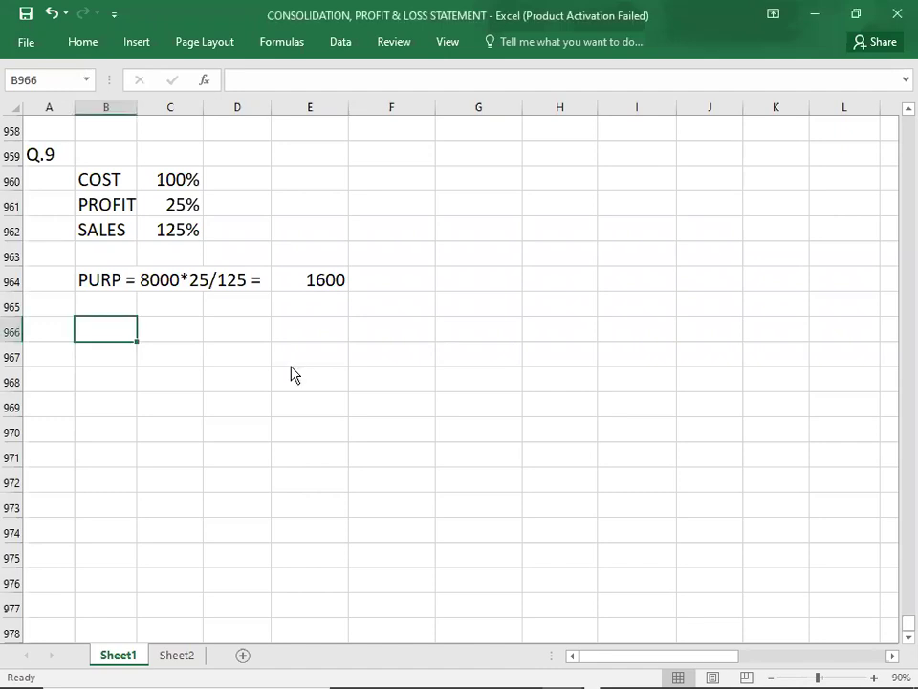
key("alt+Tab")
key("alt+Tab")
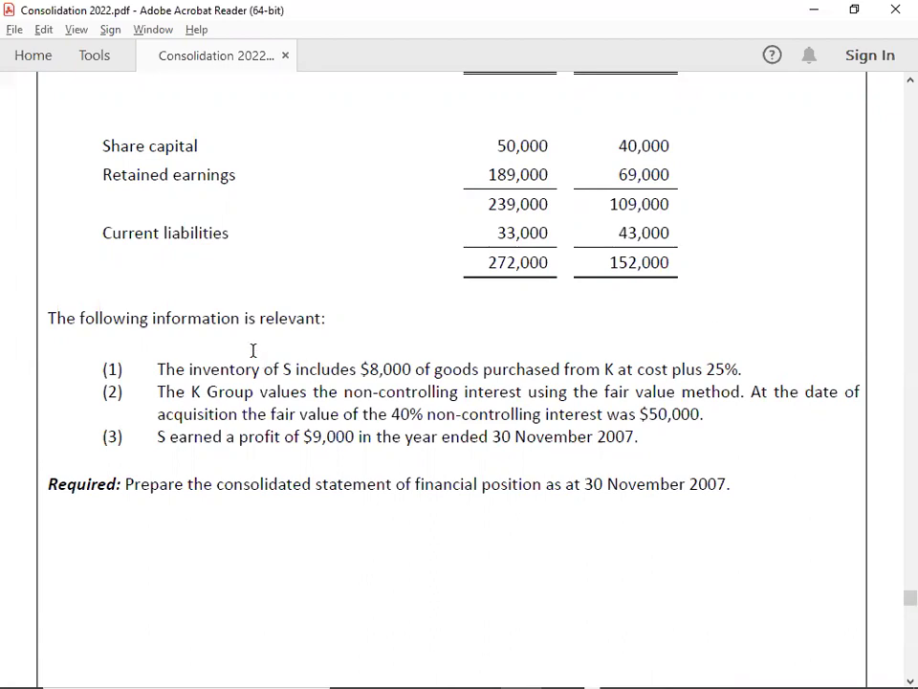
key("alt+Tab")
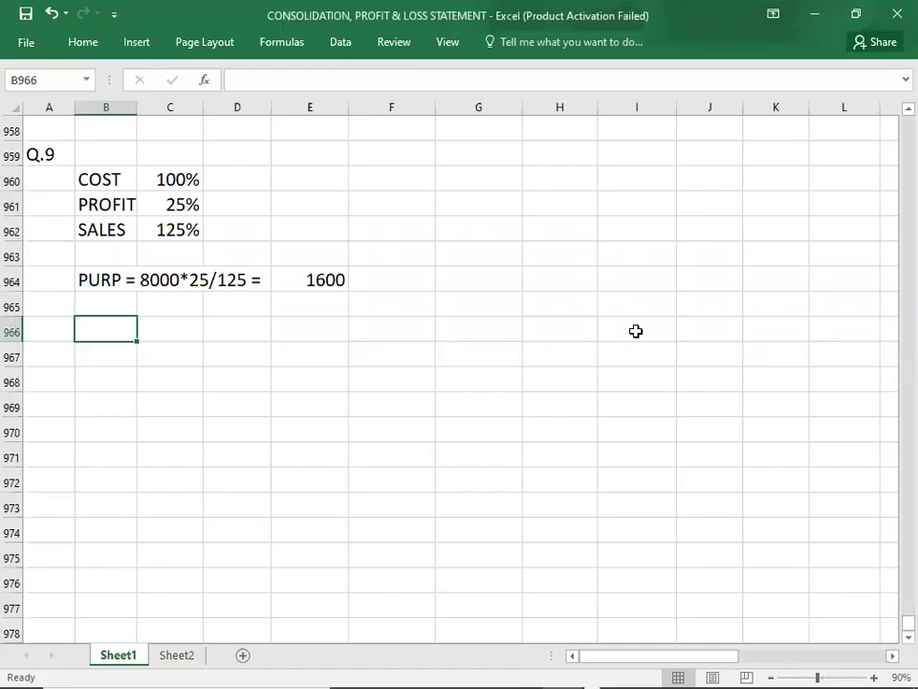
type("SUBTRACT FROM ")
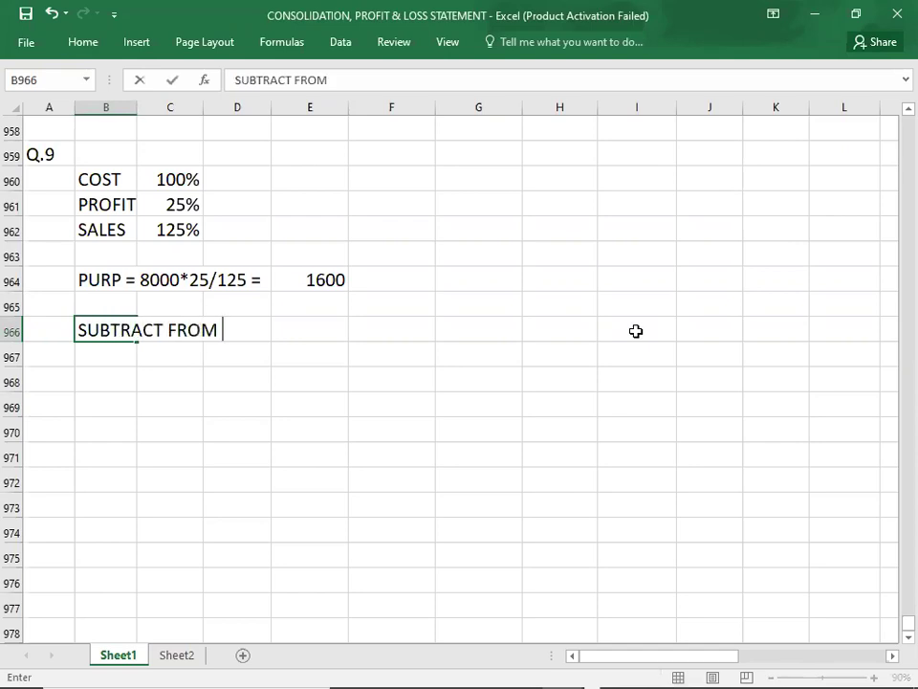
type("K RETAIN EARNING")
key("Return")
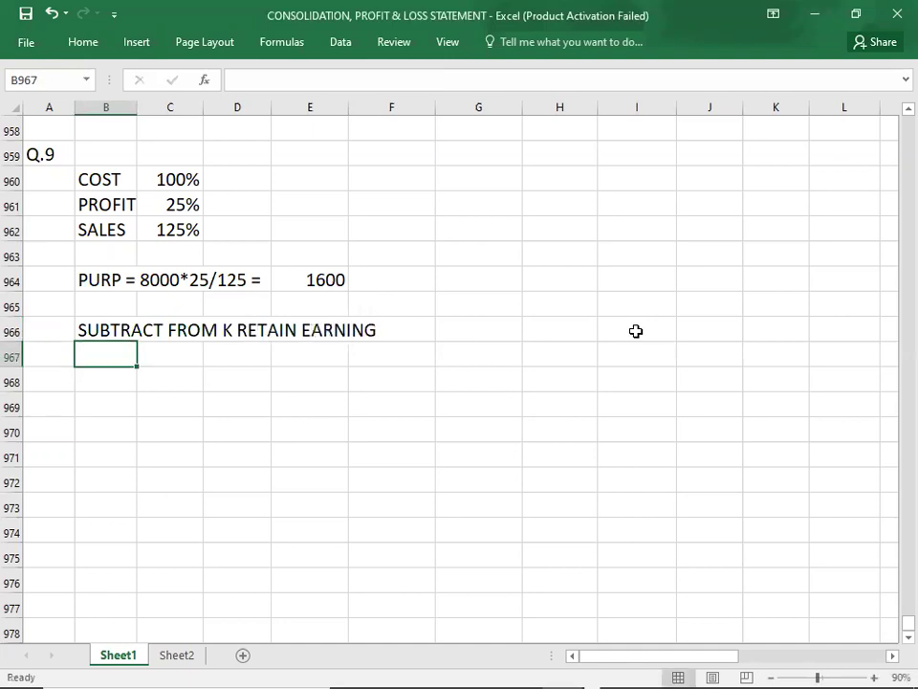
Write "SUBTRACT FROM S INVENTORY" in B967, below the note on K's retained earnings
type("SUBTRAC")
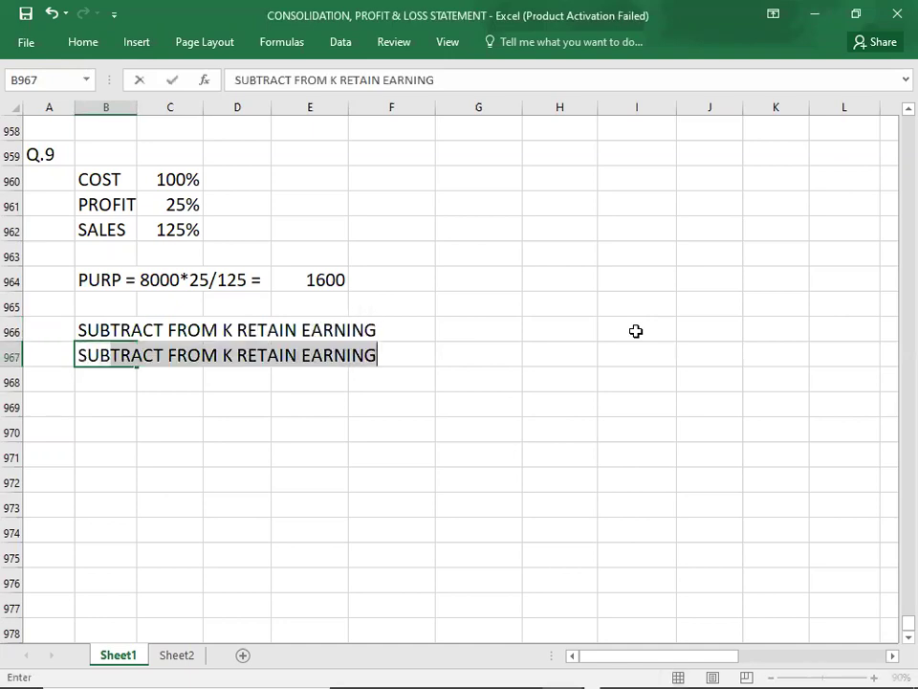
type("T FROM ")
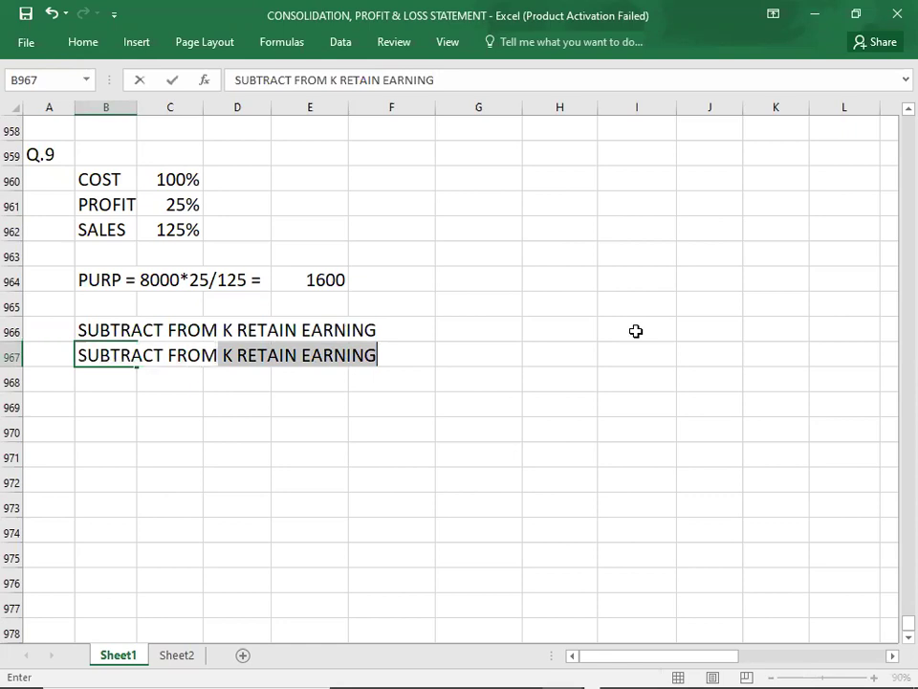
type("S")
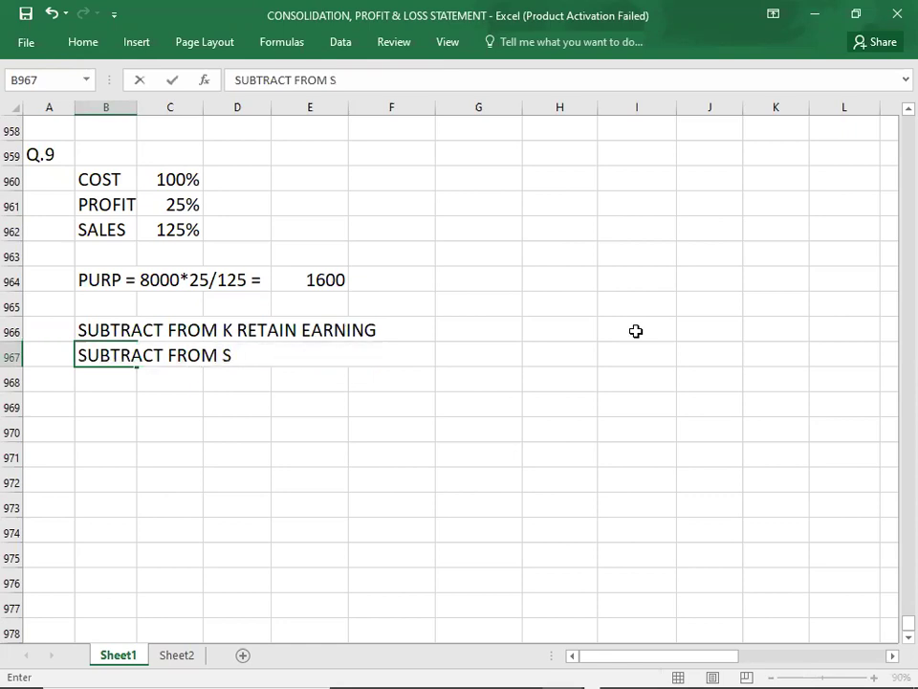
type(" INVENTORY")
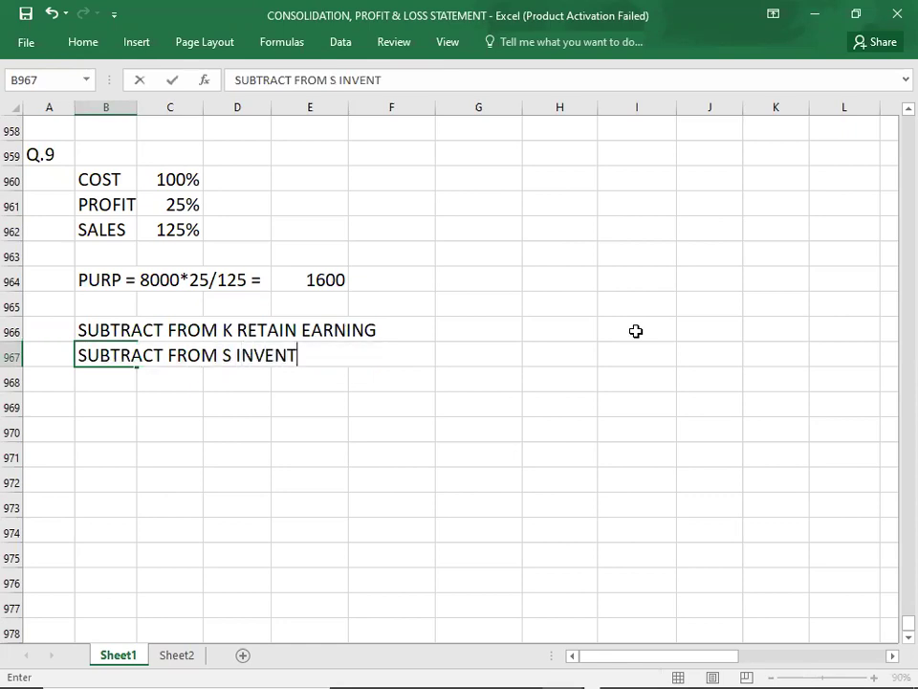
key("ctrl+Return")
key("Down")
key("Down")
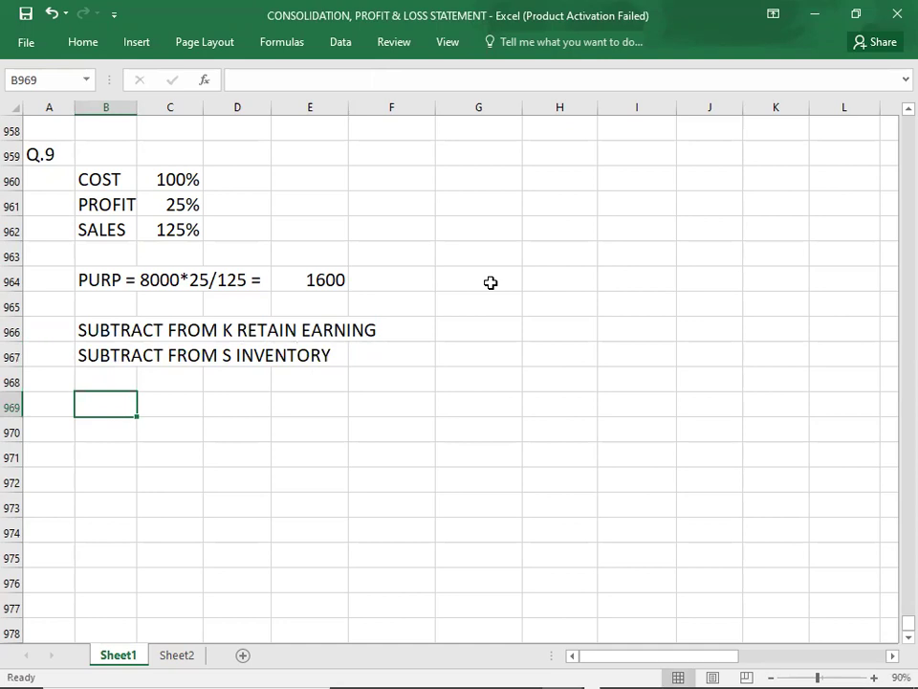
Review notes (1) to (3) of Q.9 in the PDF and the acquisition and year-end dates in the question's opening, returning to the worksheet
key("alt+Tab")
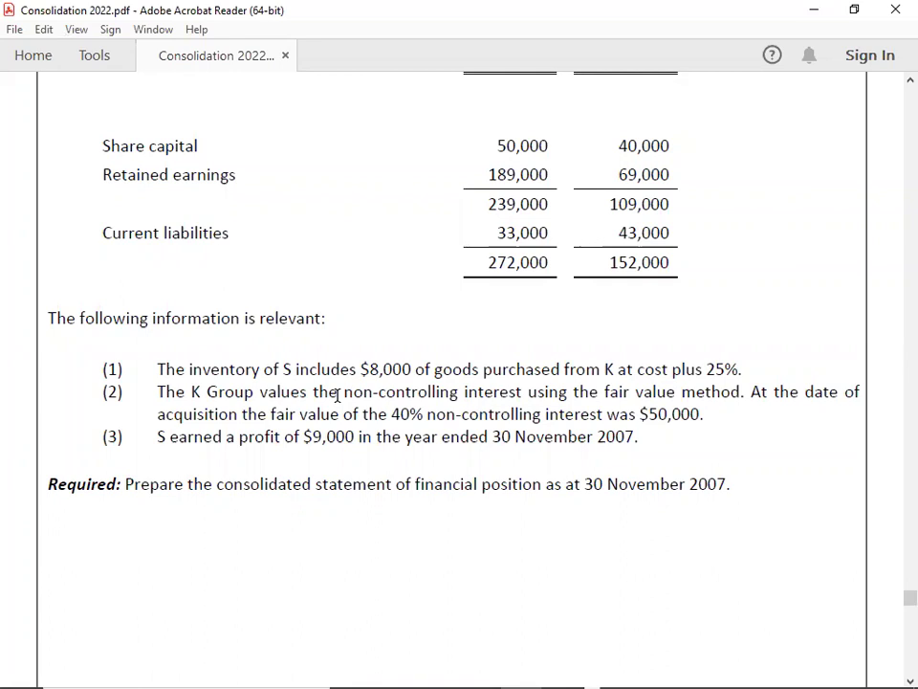
scroll(337, 394, "up", 1)
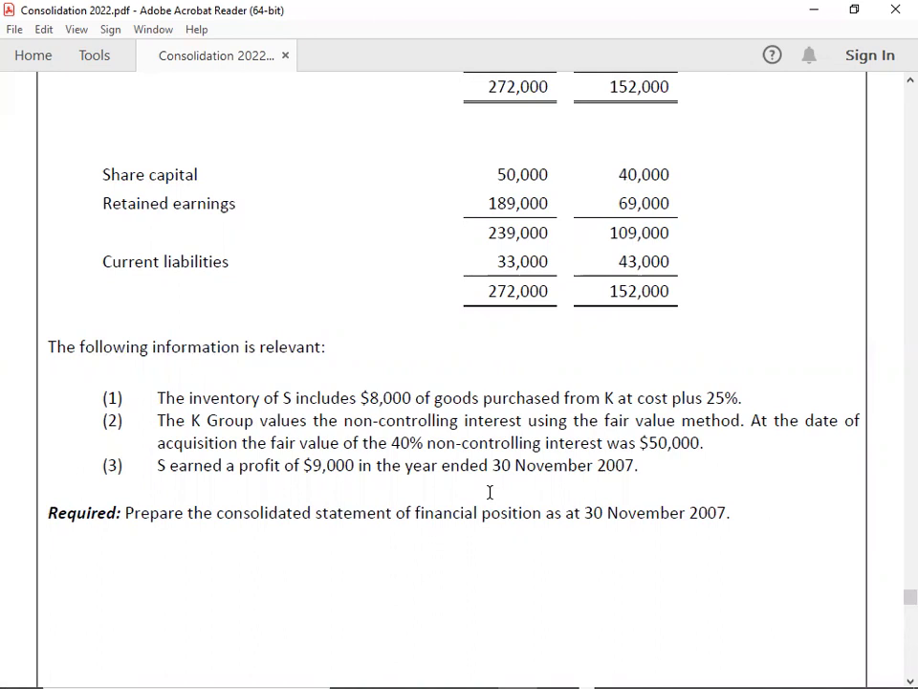
key("alt")
key("f")
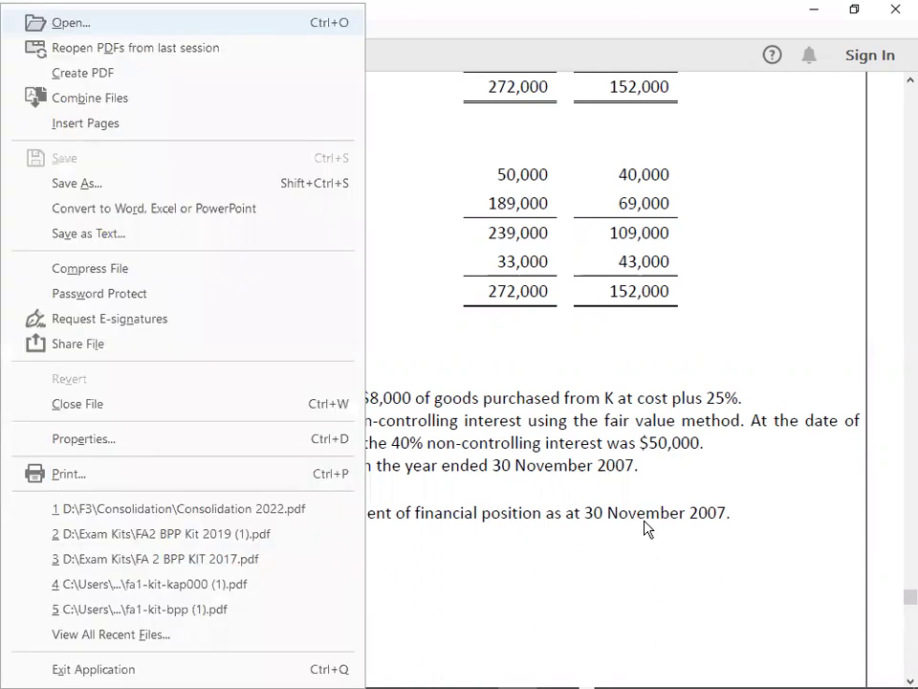
key("Escape")
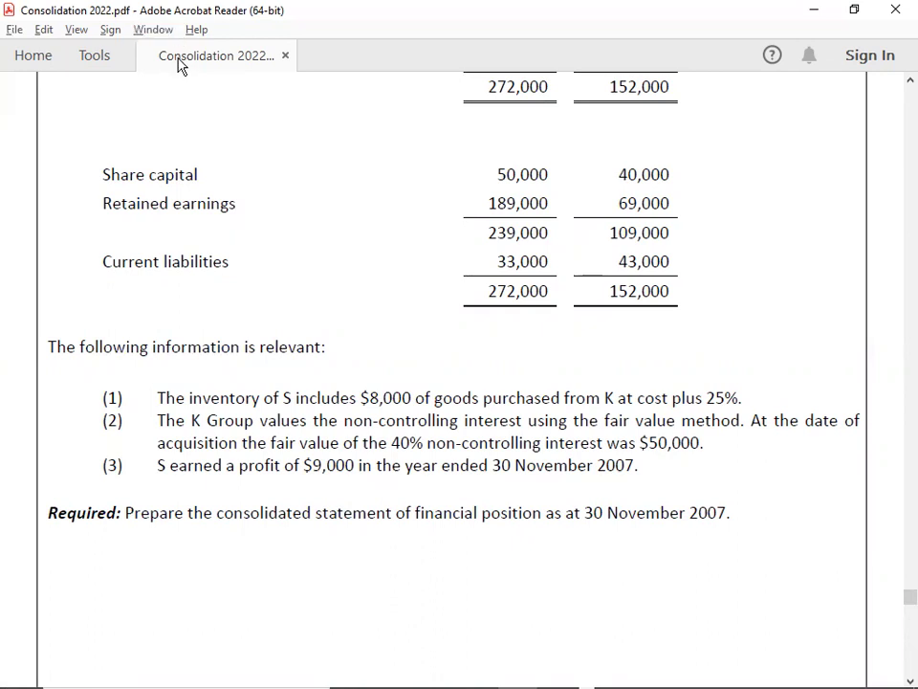
scroll(178, 63, "up", 1)
scroll(179, 63, "up", 5)
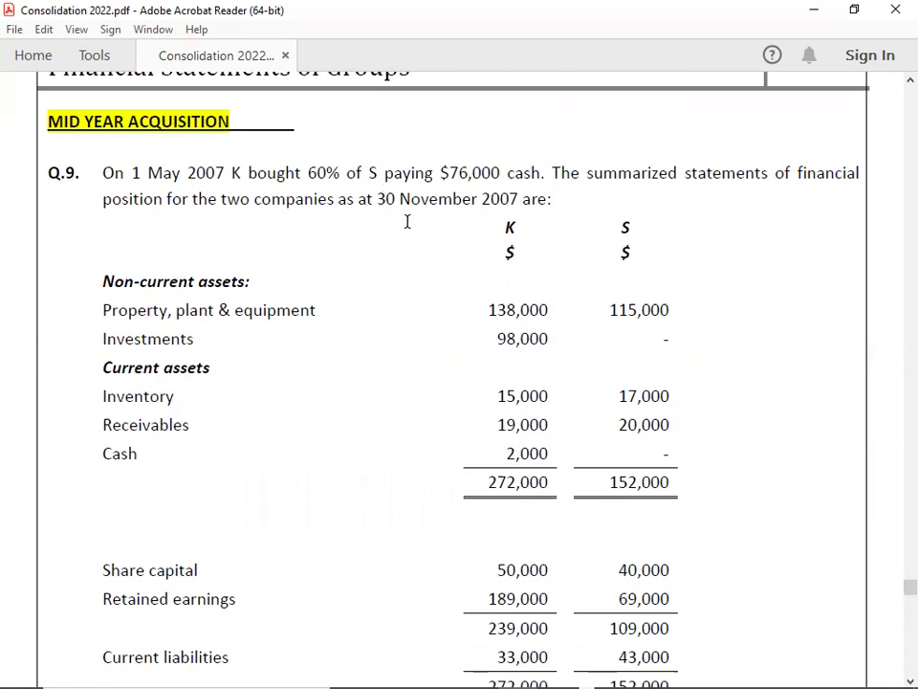
key("alt+Tab")
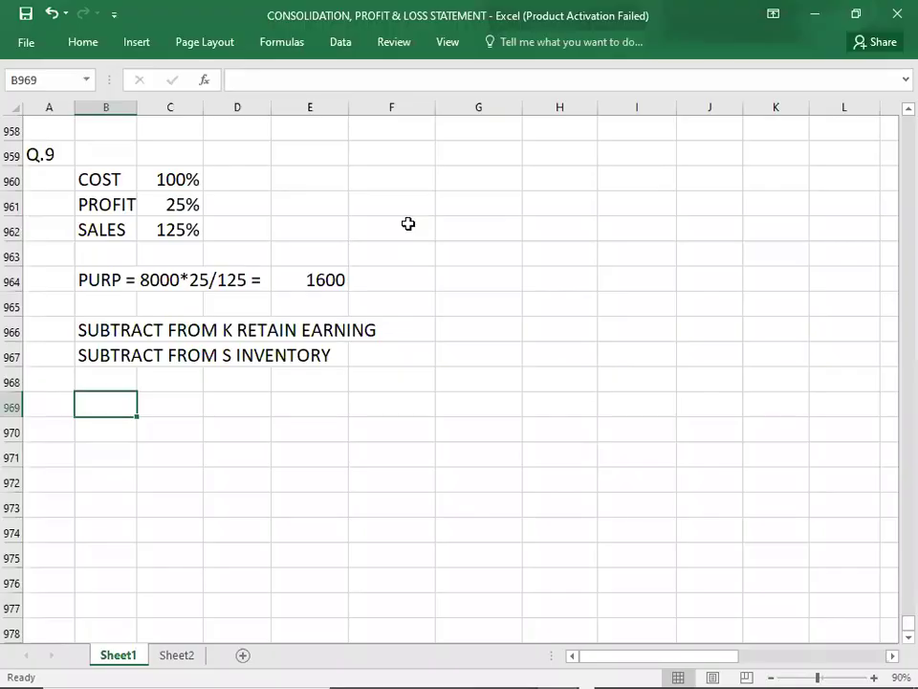
Write a timeline in B970 that runs from DEC.1 through MAY.1 to NOV.30, joining the dates with rows of dashes
left_click(101, 434)
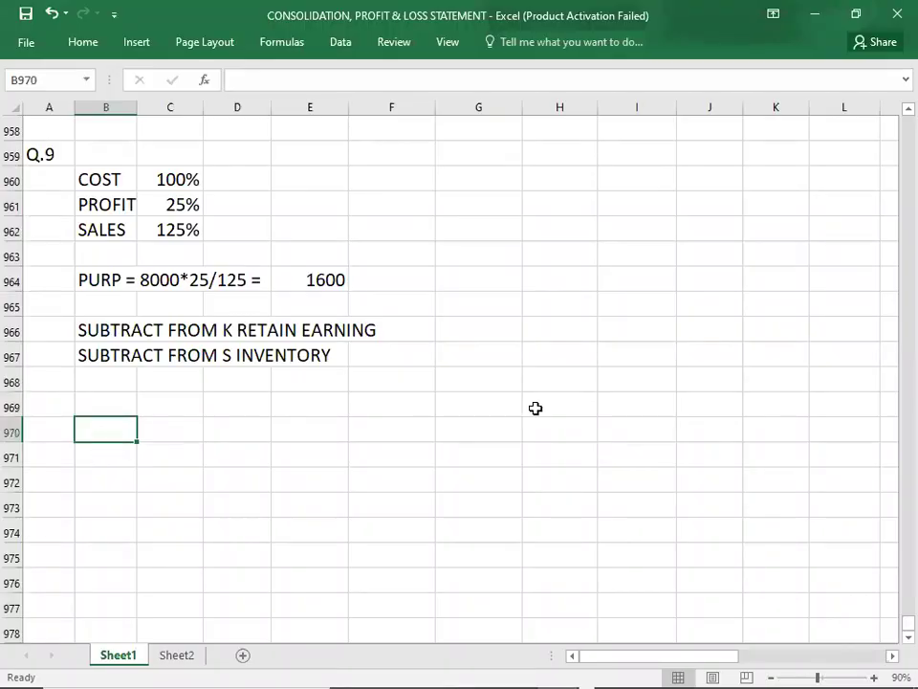
type("DEC.1")
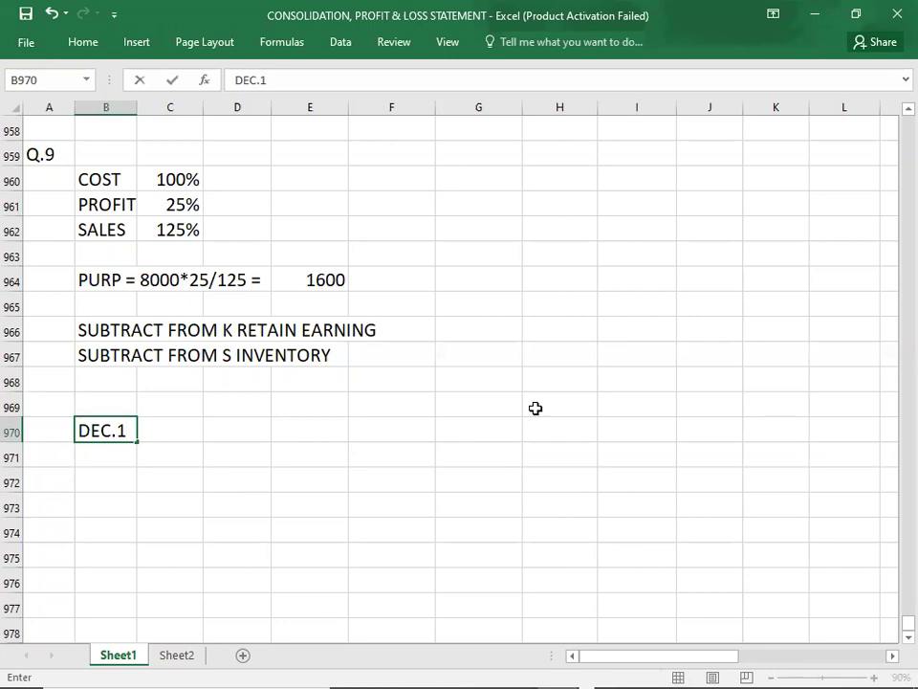
type("--------------------------")
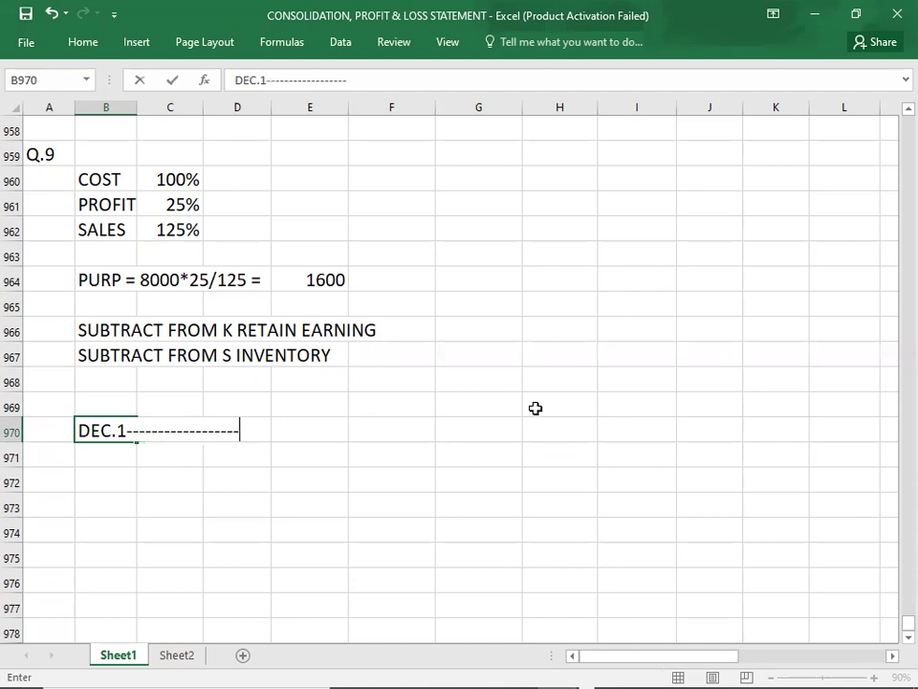
type("-----------=")
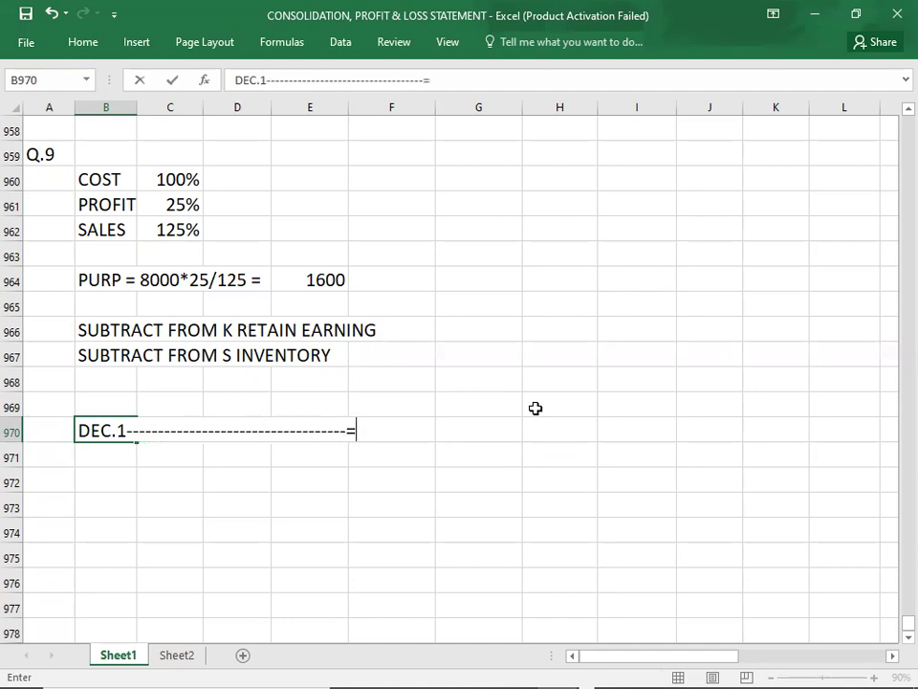
key("BackSpace")
type("MAY")
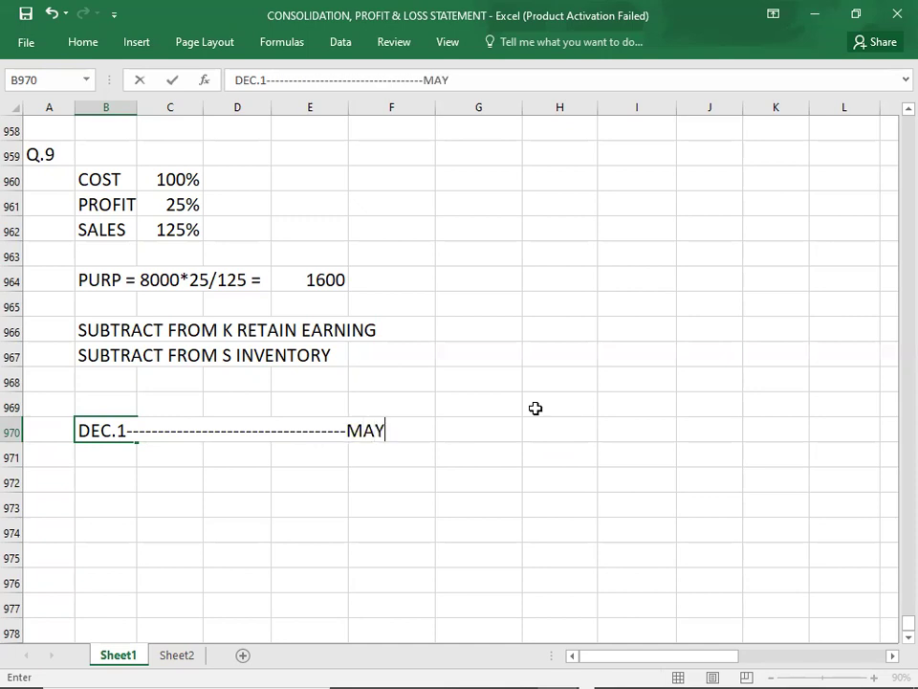
type(".1---------------")
type("----------------N")
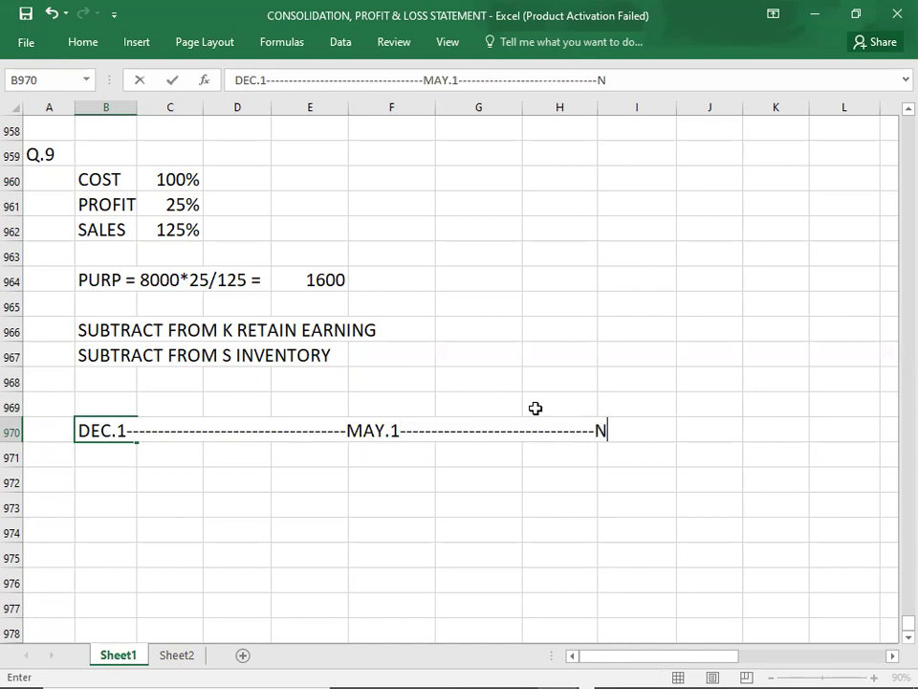
type("OV.30")
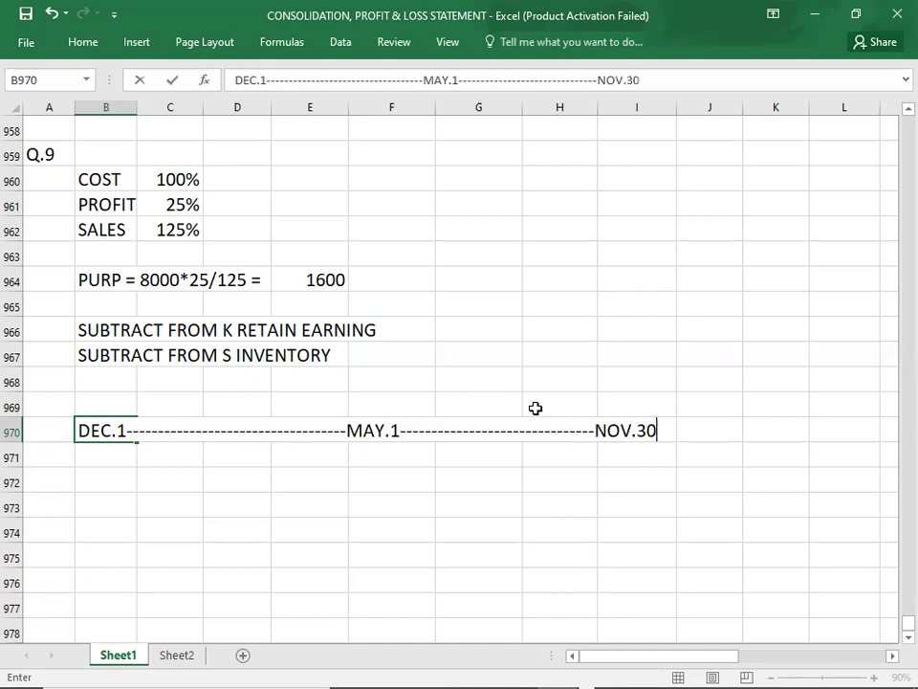
Lengthen both dashed stretches of the B970 timeline slightly, one before NOV.30 and one before MAY.1
left_click(525, 430)
type("--")
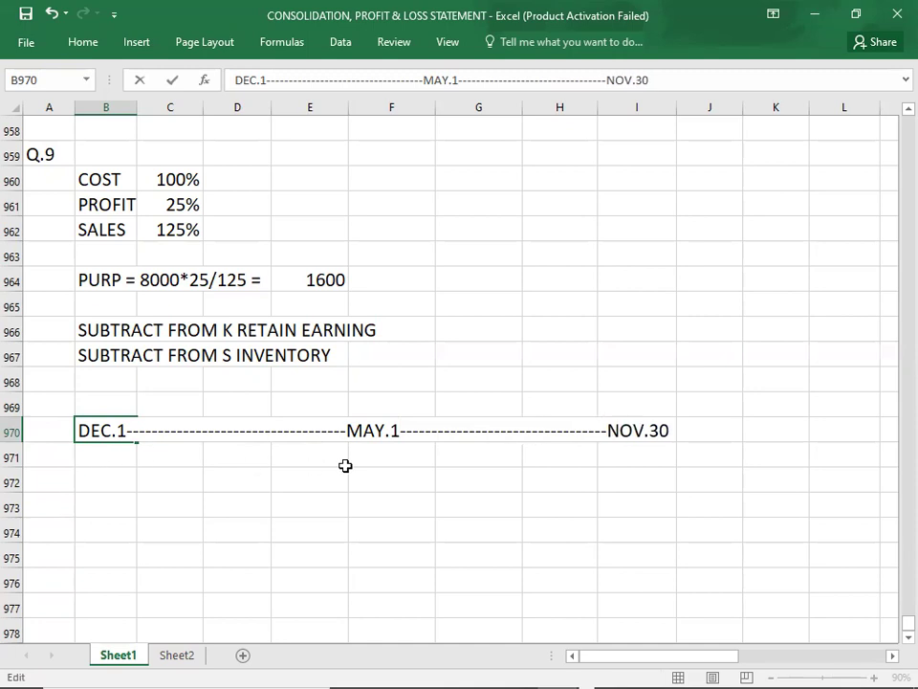
left_click(245, 431)
type("--")
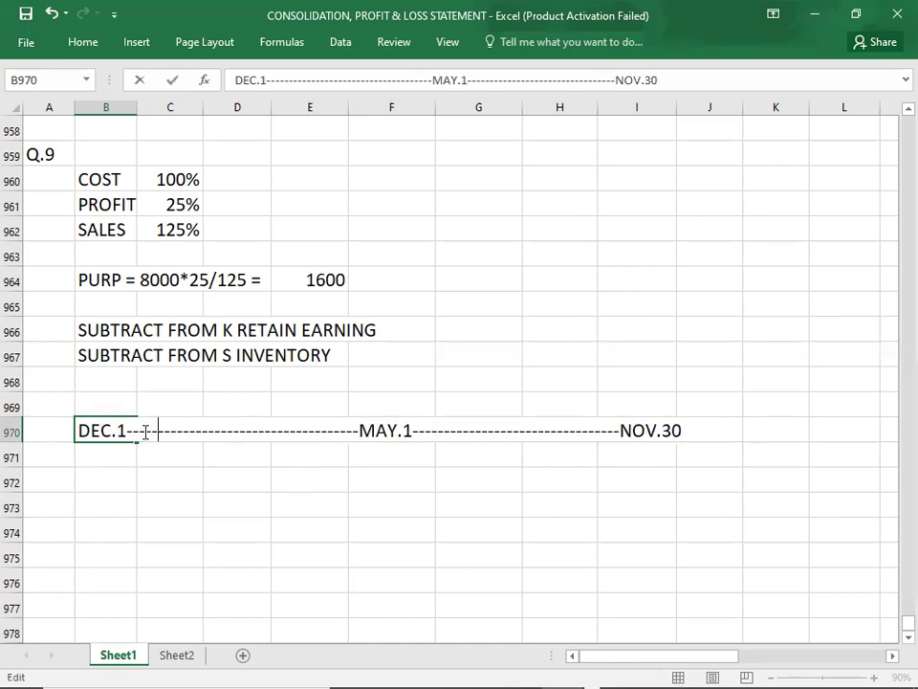
Look up S's retained earnings in the PDF and enter 69000 in I971 under NOV.30
left_click(640, 450)
key("alt+Tab")
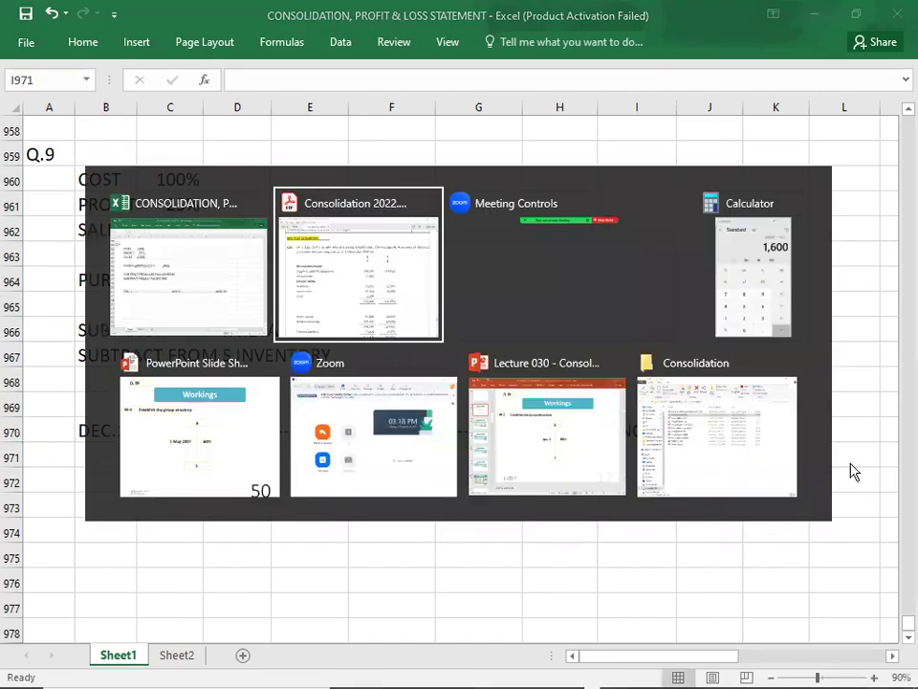
scroll(643, 583, "down", 1)
scroll(643, 583, "down", 5)
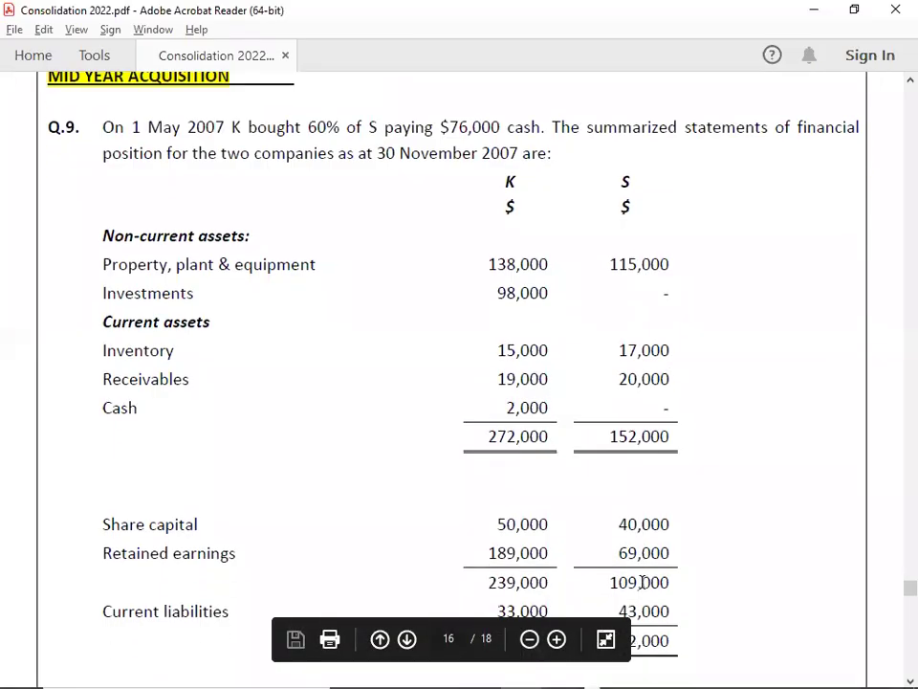
key("alt+Tab")
type("69000")
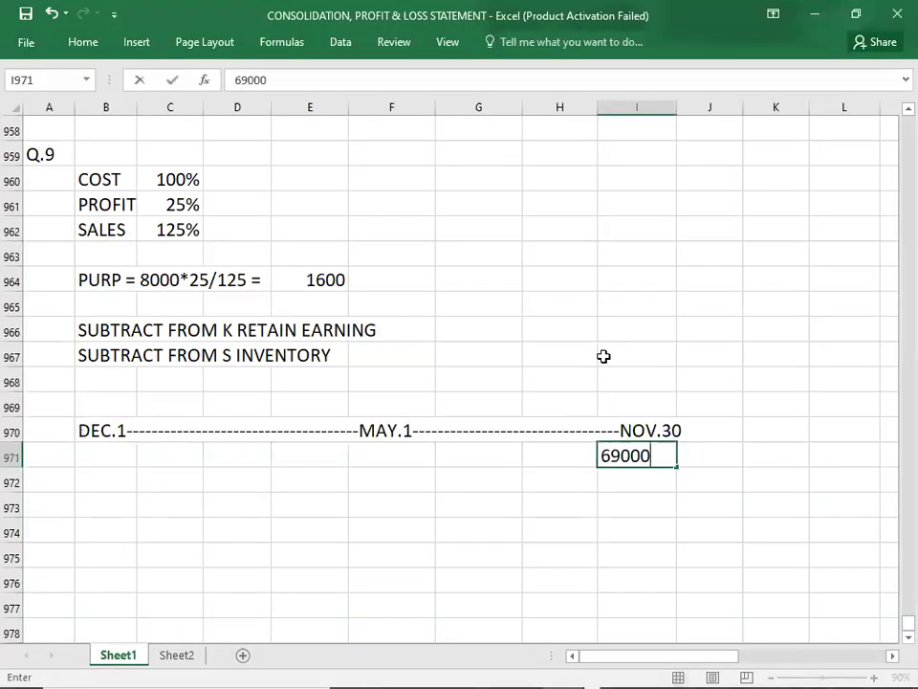
key("Return")
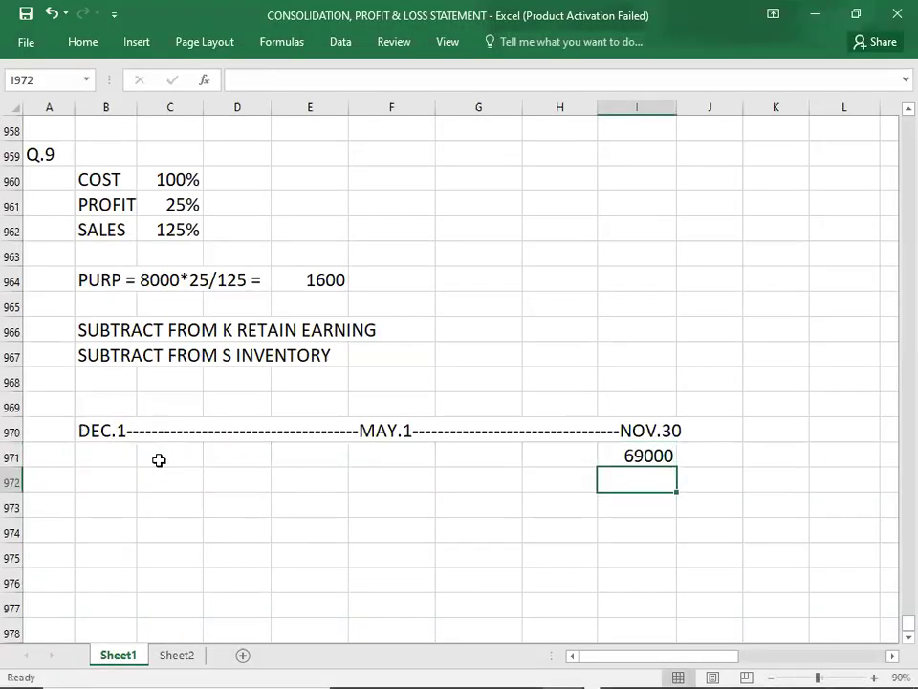
Enter 60000 in B971 under DEC.1, checking S's profit for the year in note (3) of the PDF
left_click(116, 460)
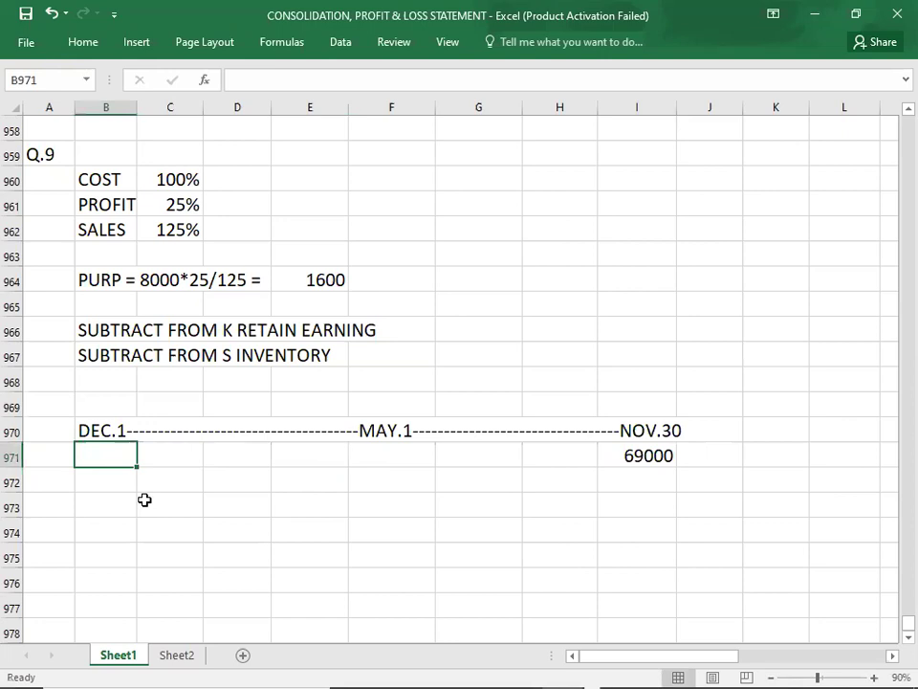
type("60000")
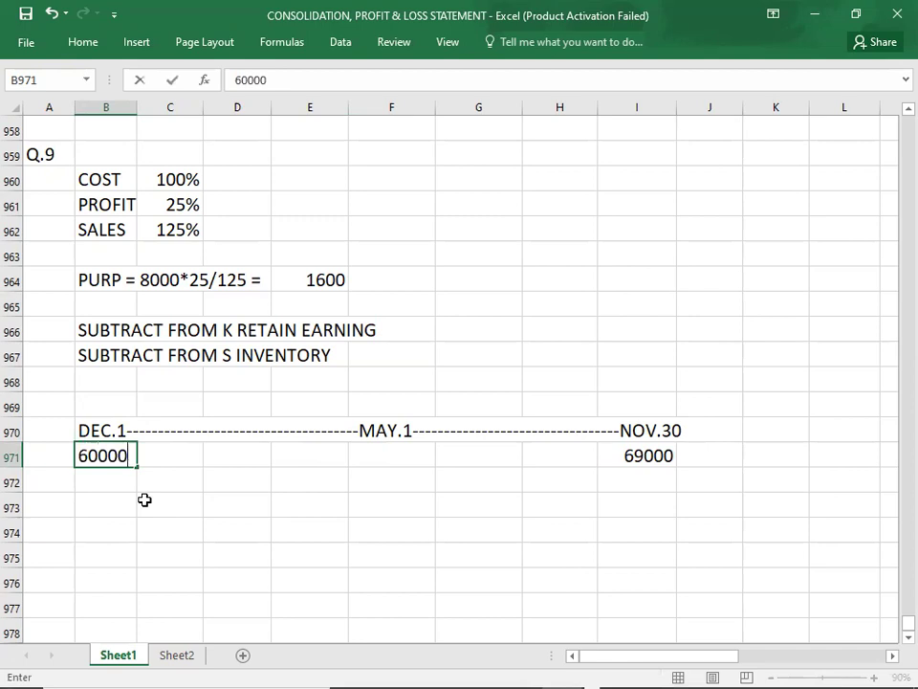
key("alt+Tab")
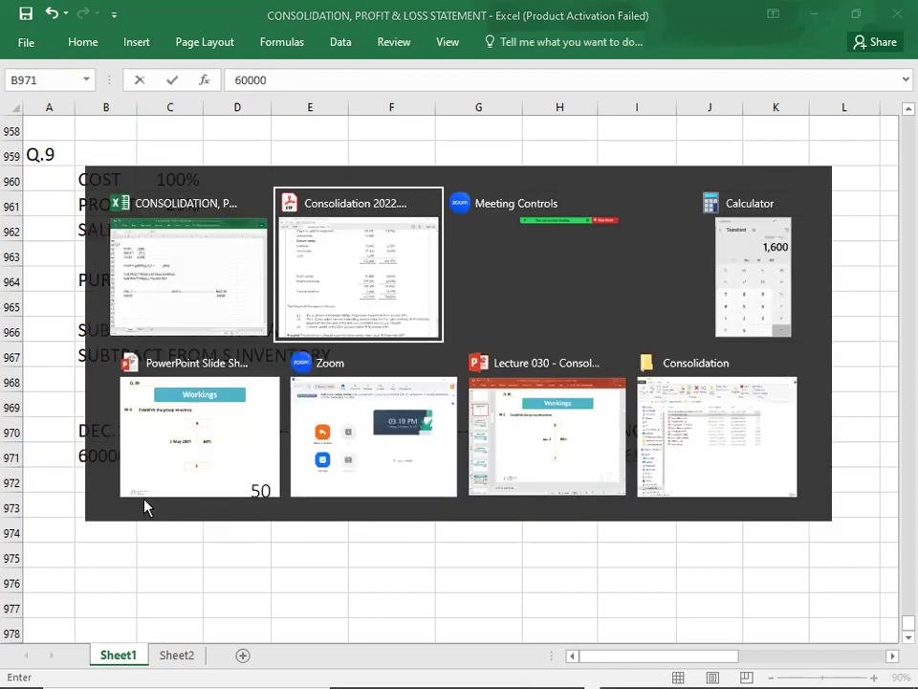
scroll(143, 498, "down", 5)
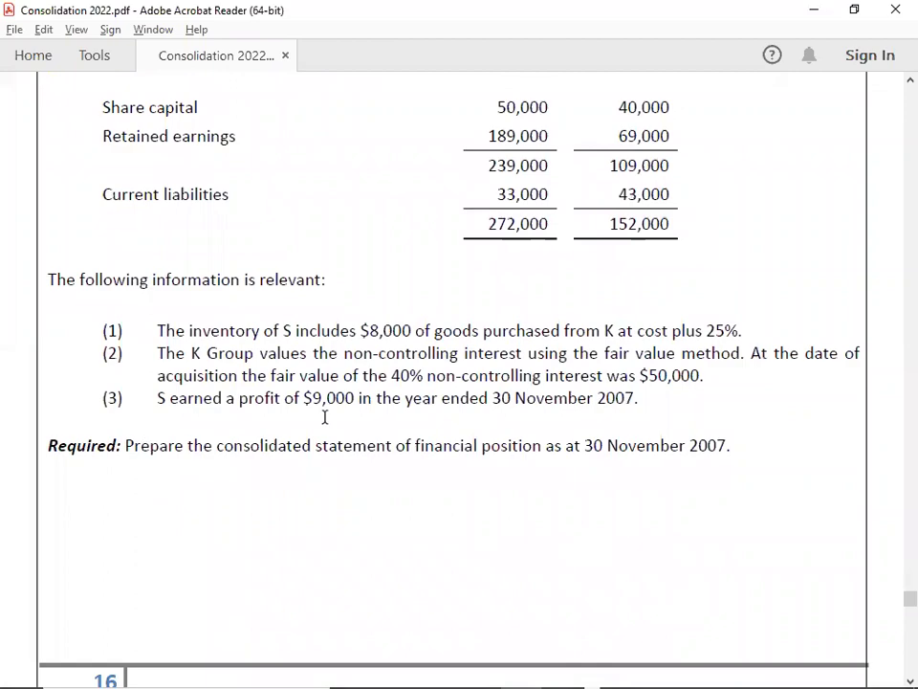
key("alt+Tab")
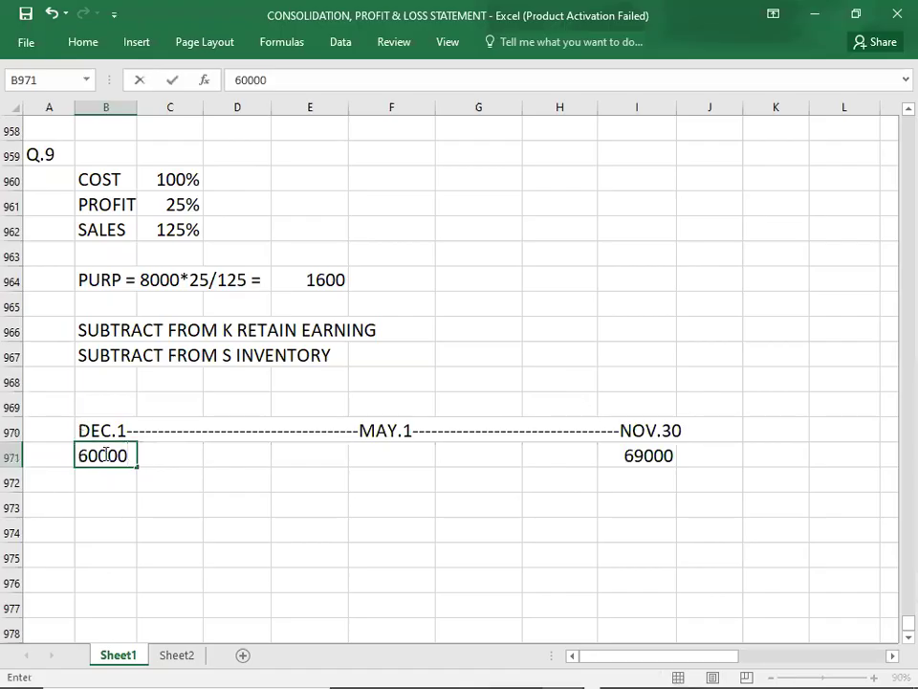
left_click(401, 462)
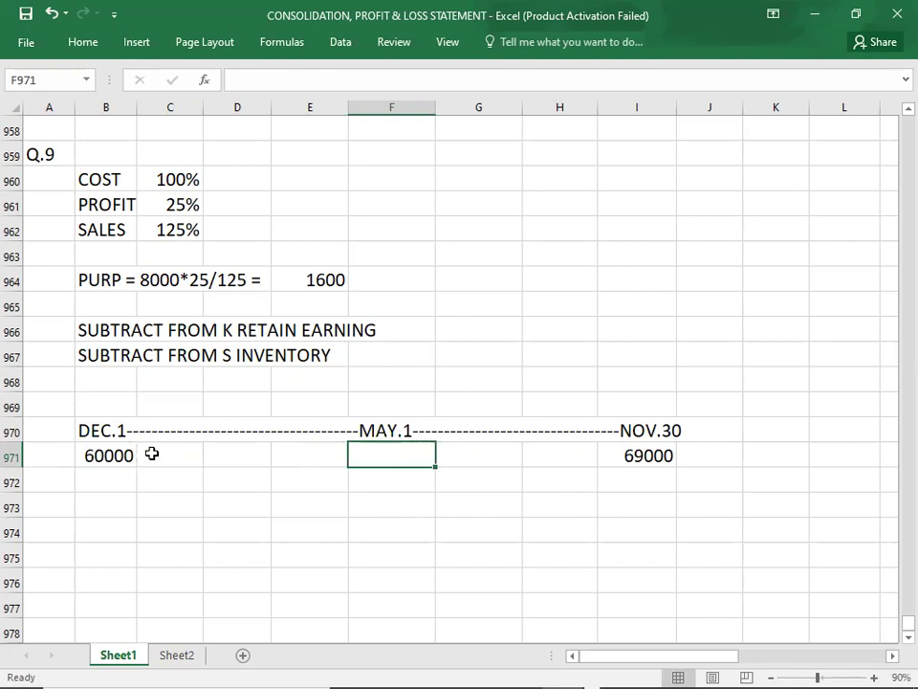
left_click(121, 455)
left_click(142, 455)
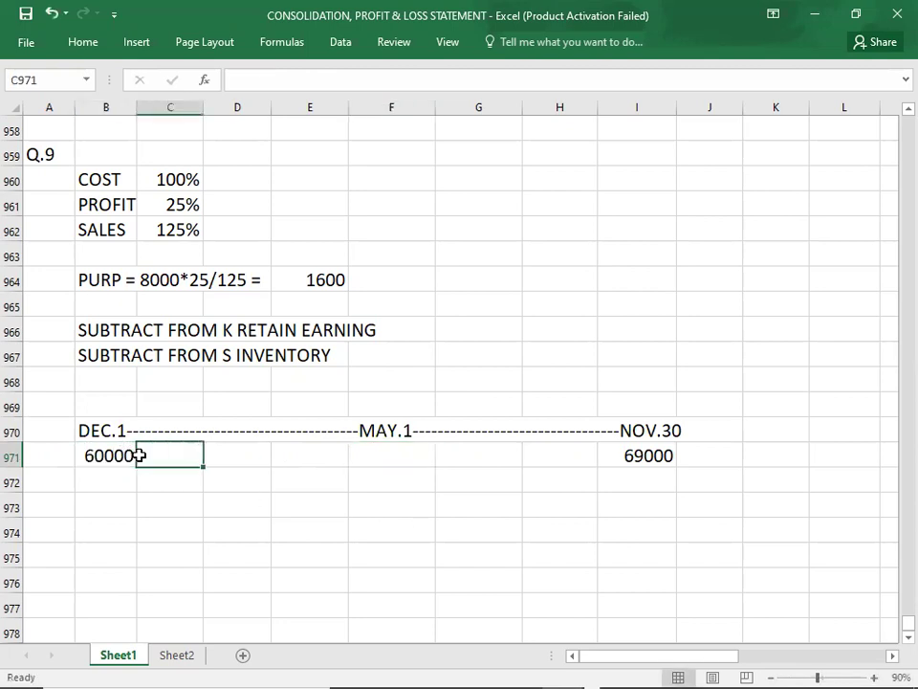
double_click(123, 455)
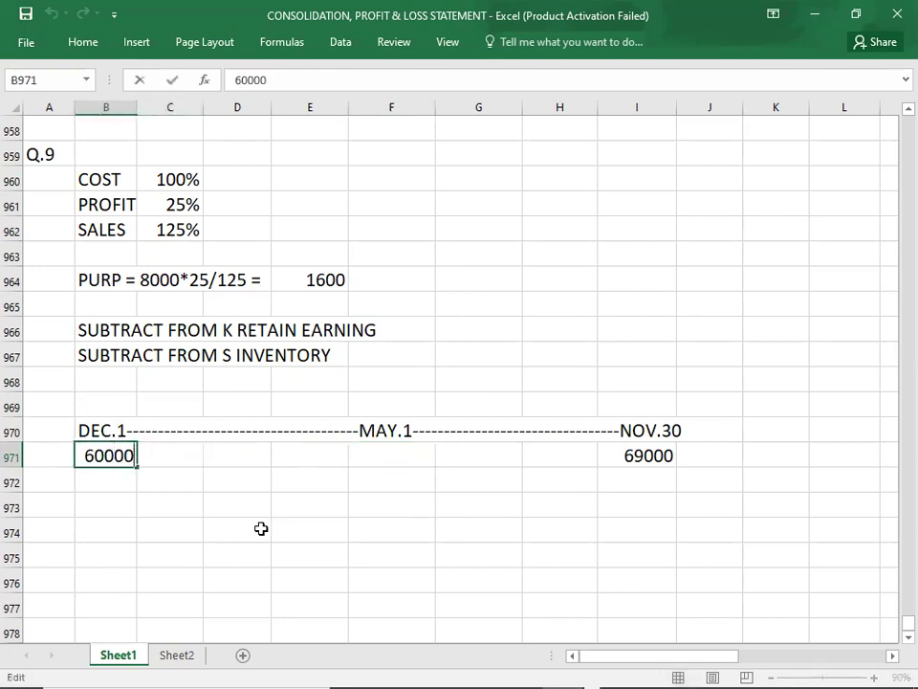
type("-----------------")
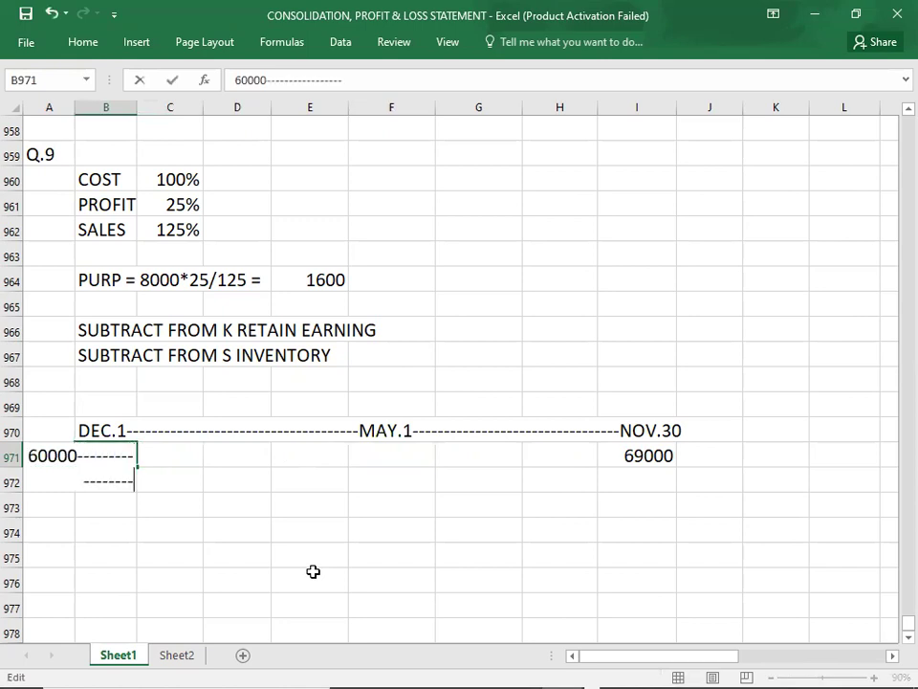
key("BackSpace")
key("BackSpace")
key("BackSpace")
key("BackSpace")
key("BackSpace")
key("BackSpace")
key("BackSpace")
key("BackSpace")
key("BackSpace")
key("BackSpace")
key("BackSpace")
key("BackSpace")
key("BackSpace")
key("BackSpace")
key("BackSpace")
key("BackSpace")
key("BackSpace")
key("BackSpace")
key("BackSpace")
key("BackSpace")
type("0000")
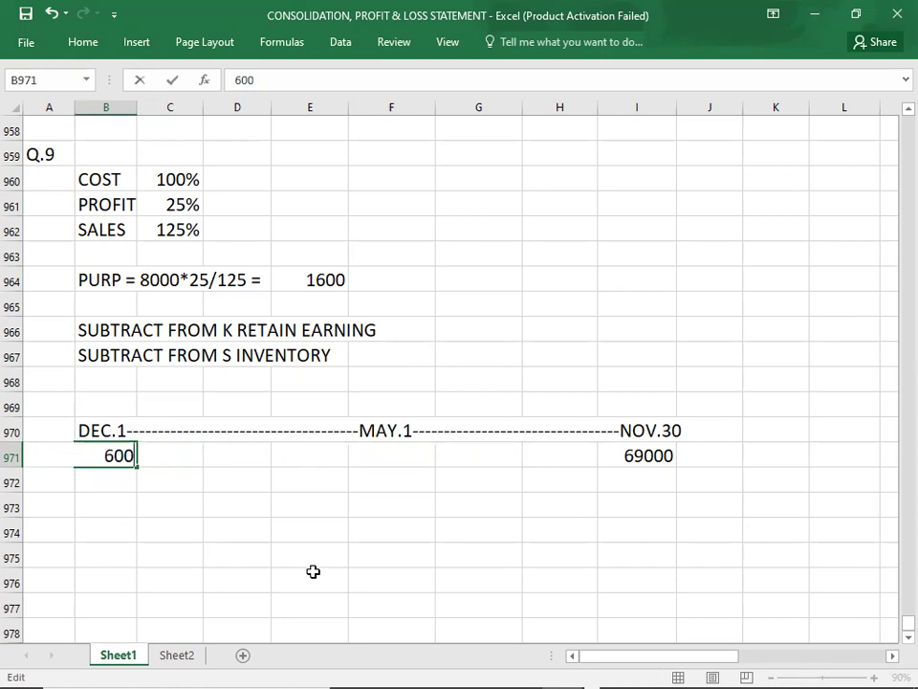
key("Return")
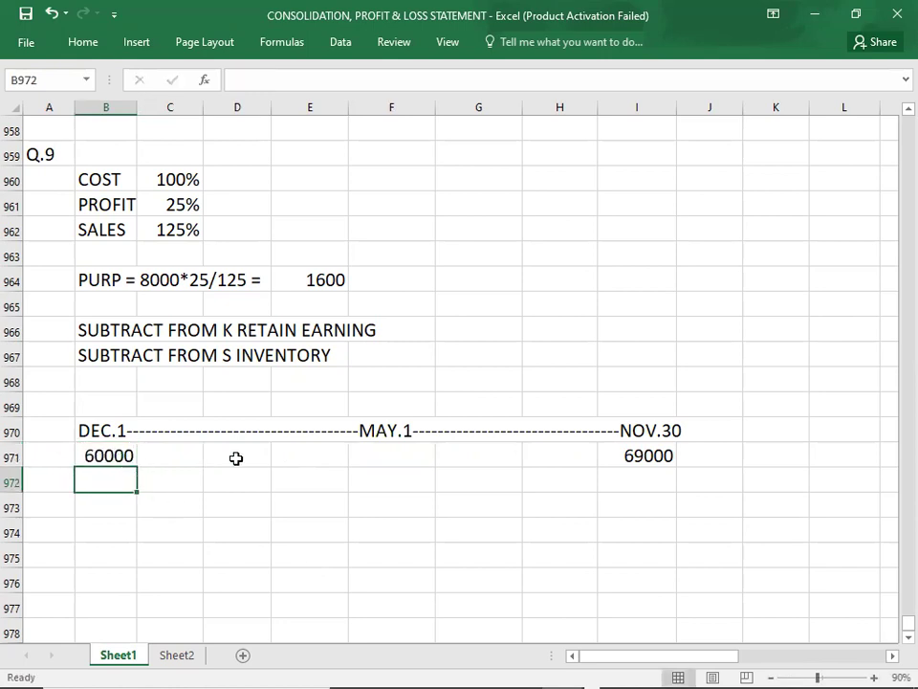
Enter the pre-acquisition profit working 9000*5/12 = 3750 as text in B973, below the retained earnings timeline
left_click(391, 459)
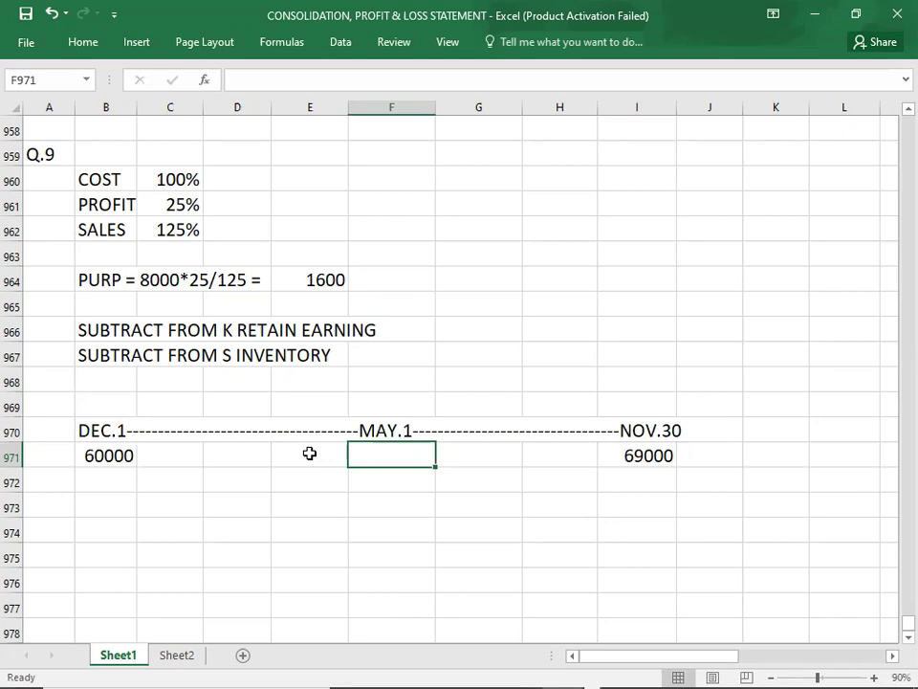
left_click(102, 504)
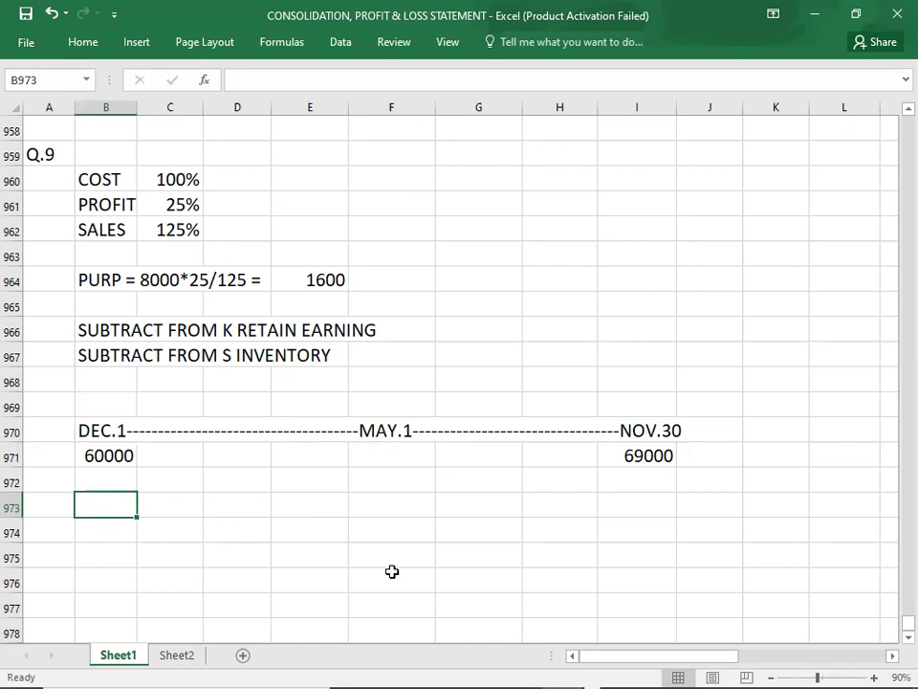
type("9000")
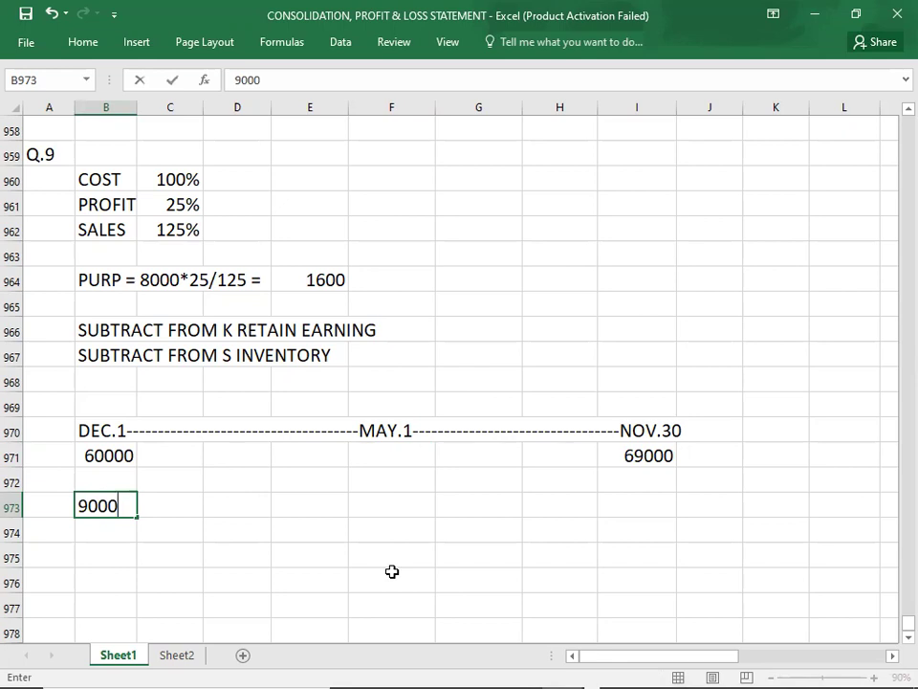
type("*5/12 =")
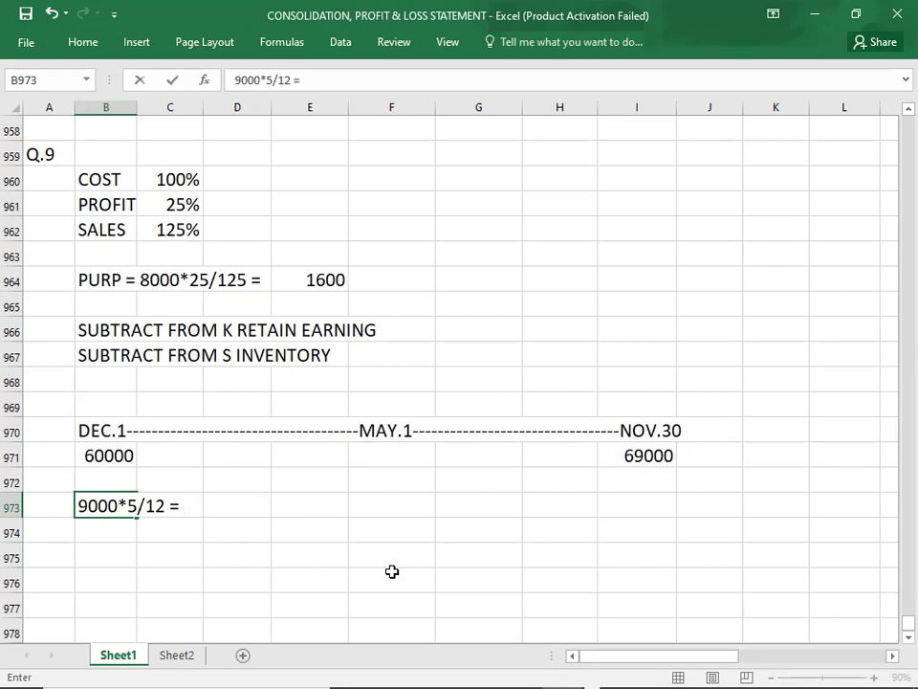
type(" 3750")
key("Return")
Add a short row of dashes after 60000 in B971
left_click(127, 455)
double_click(142, 456)
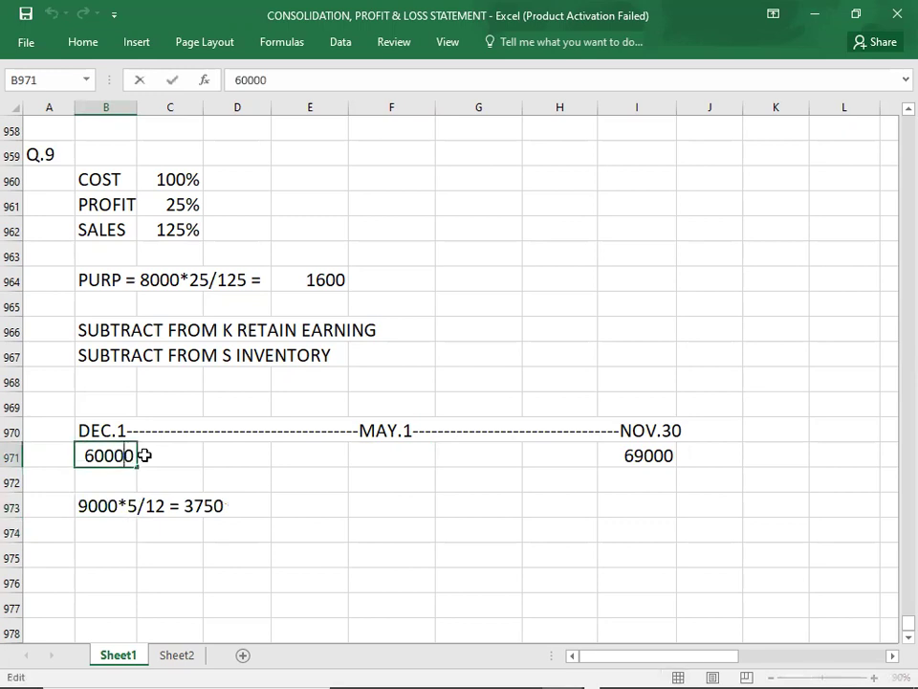
left_click(141, 455)
left_click(106, 455)
double_click(127, 456)
left_click(136, 455)
type("--------")
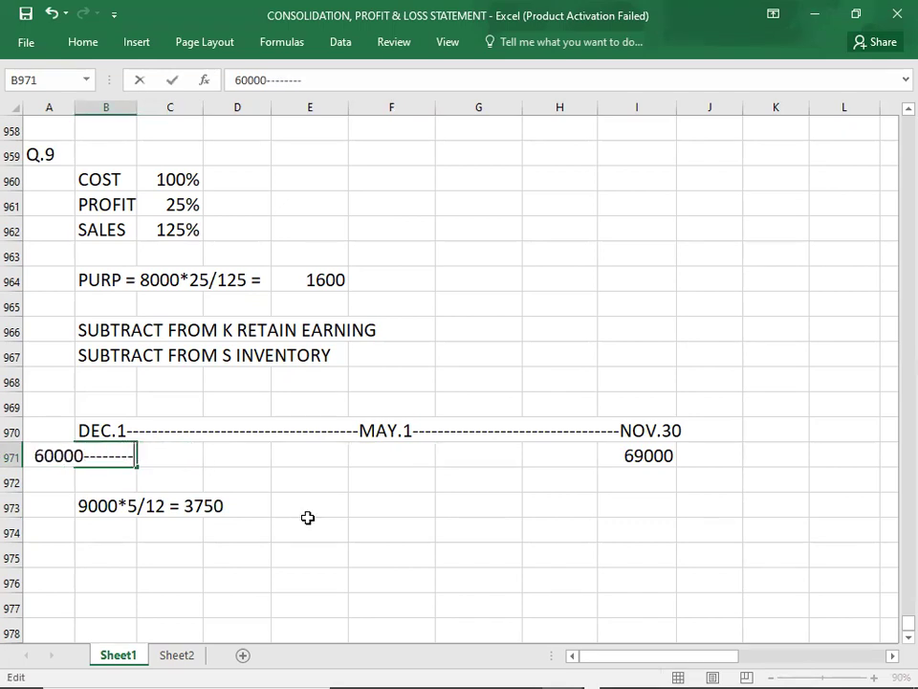
key("Return")
Continue the B971 line with 3750, a longer row of dashes and 63750 under MAY.1
double_click(99, 455)
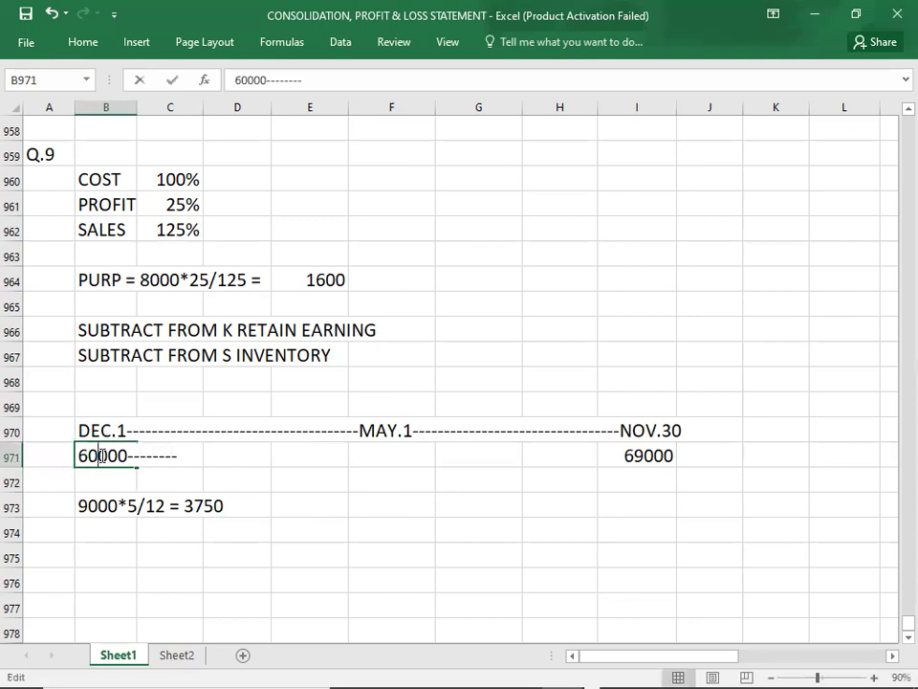
left_click(176, 454)
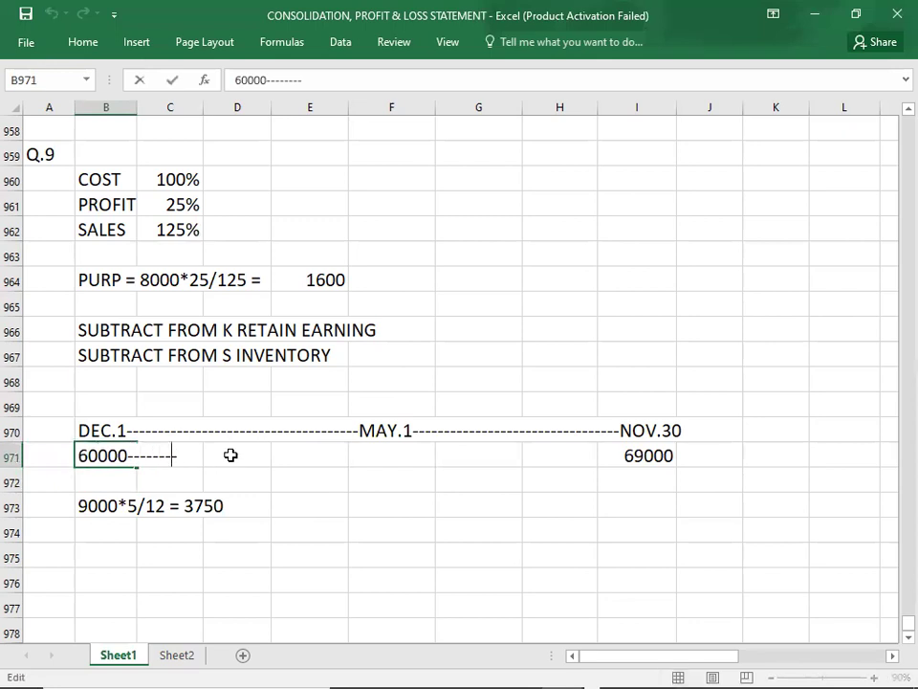
type("3750")
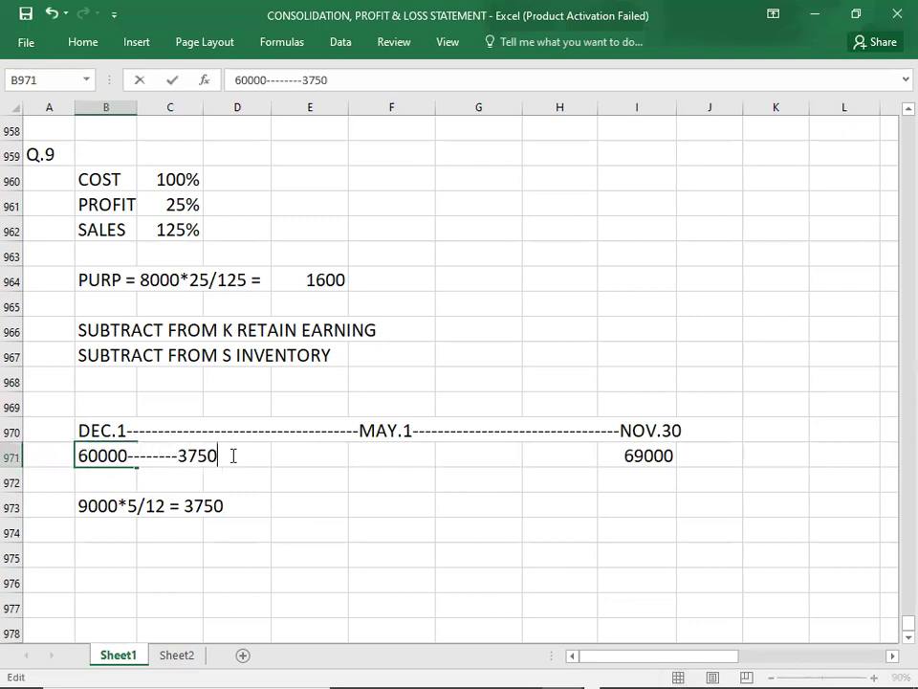
type("---------------------")
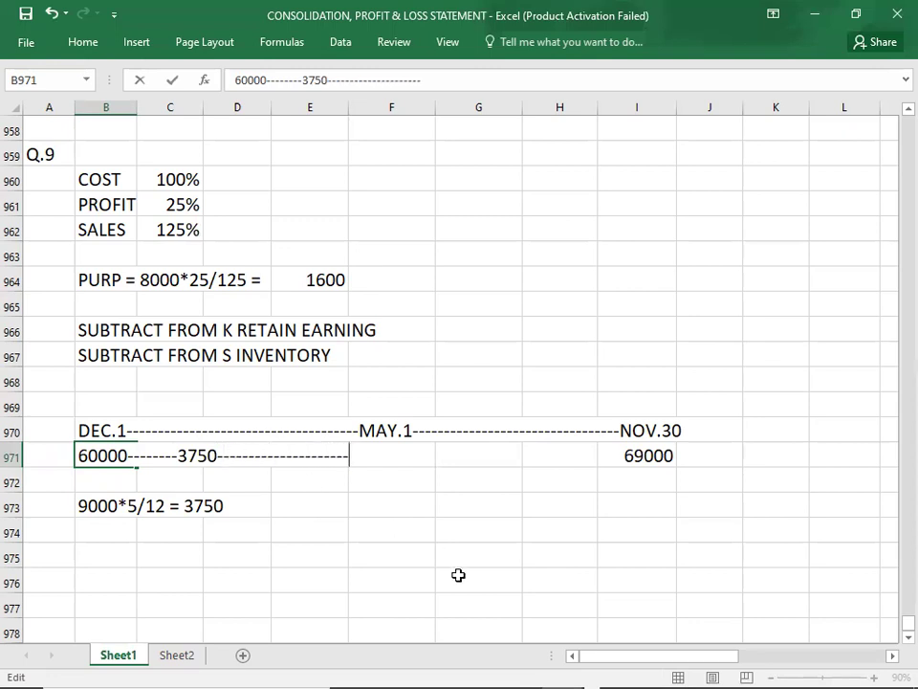
type("6375")
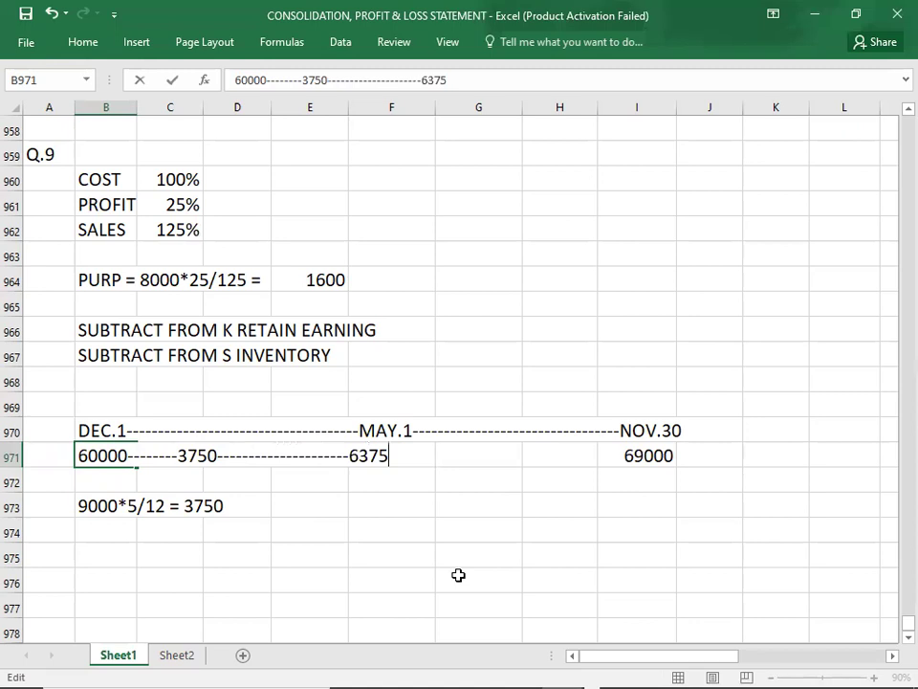
type("0")
key("Return")
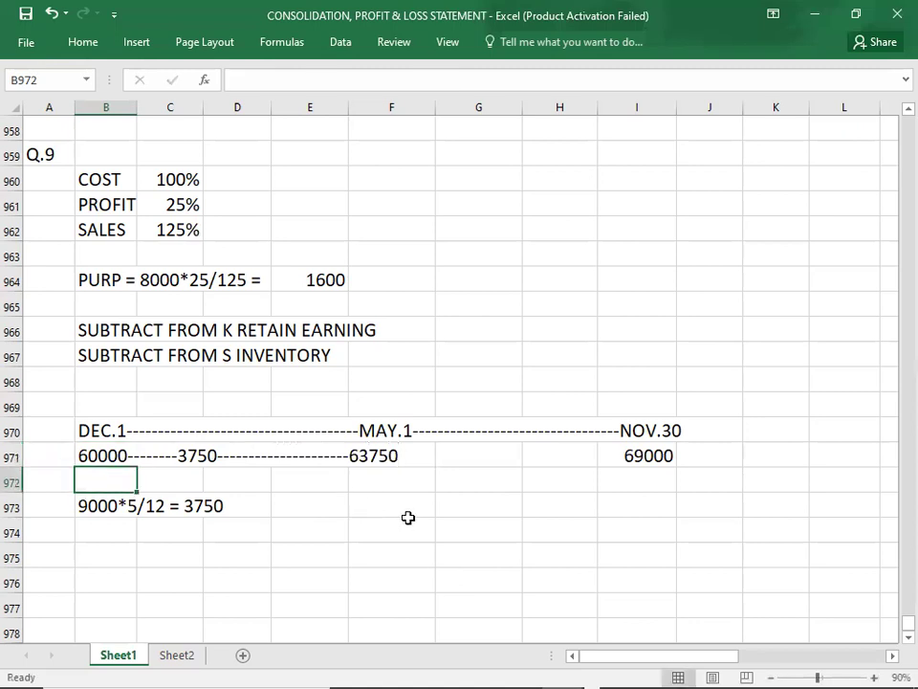
Enter the post-acquisition profit working 9000*7/12 = 5250 as text in I973, below the NOV.30 figure
left_click(616, 516)
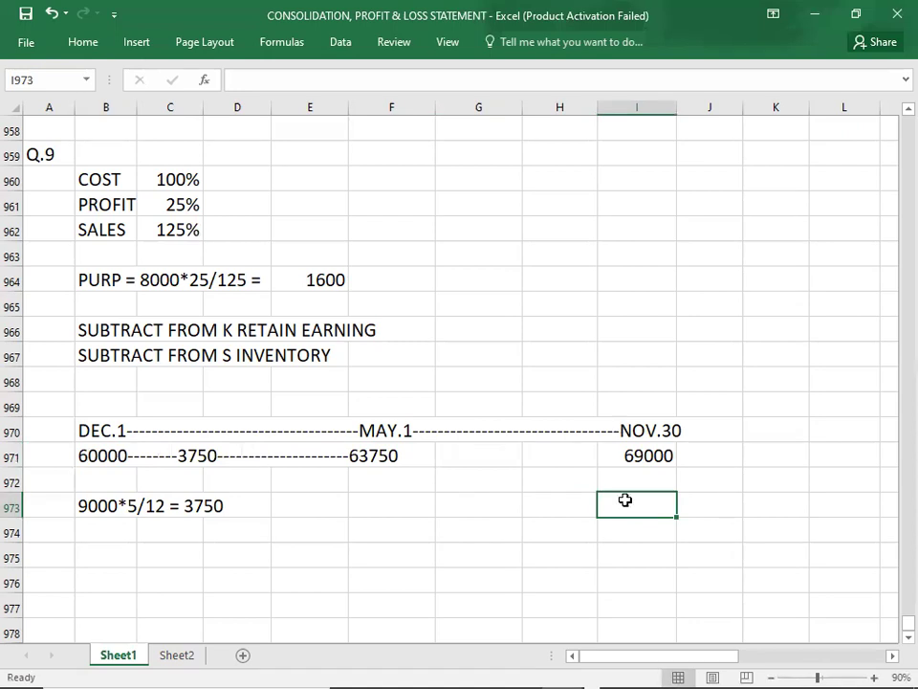
type("900")
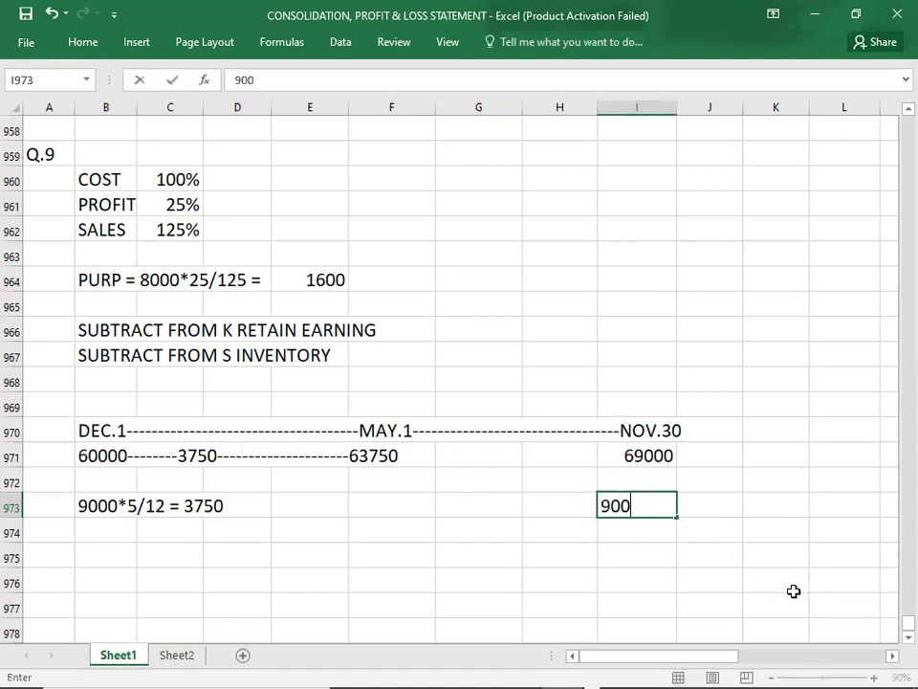
type("0*7/12")
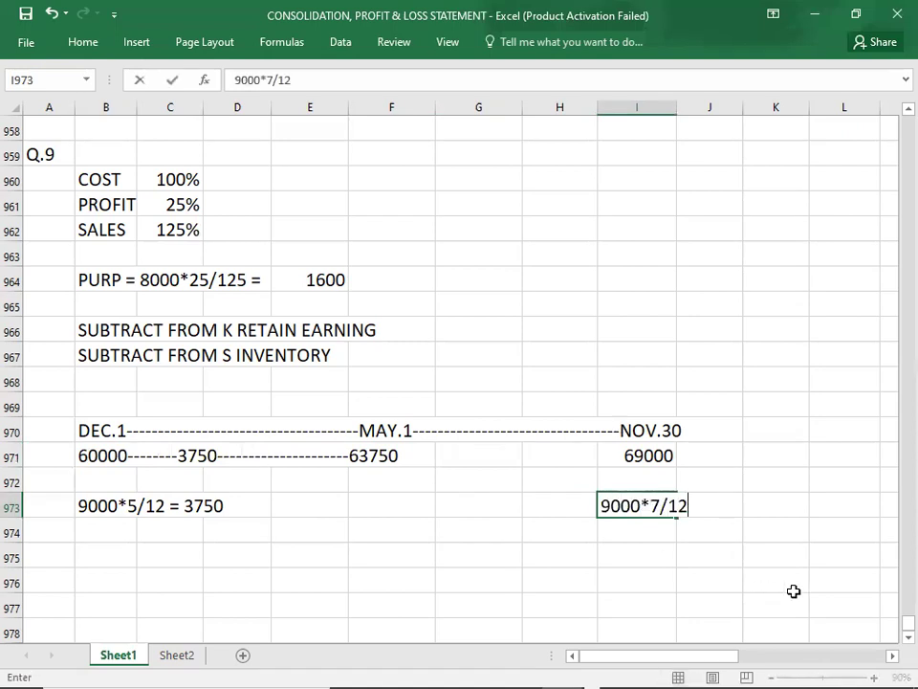
type(" = 525")
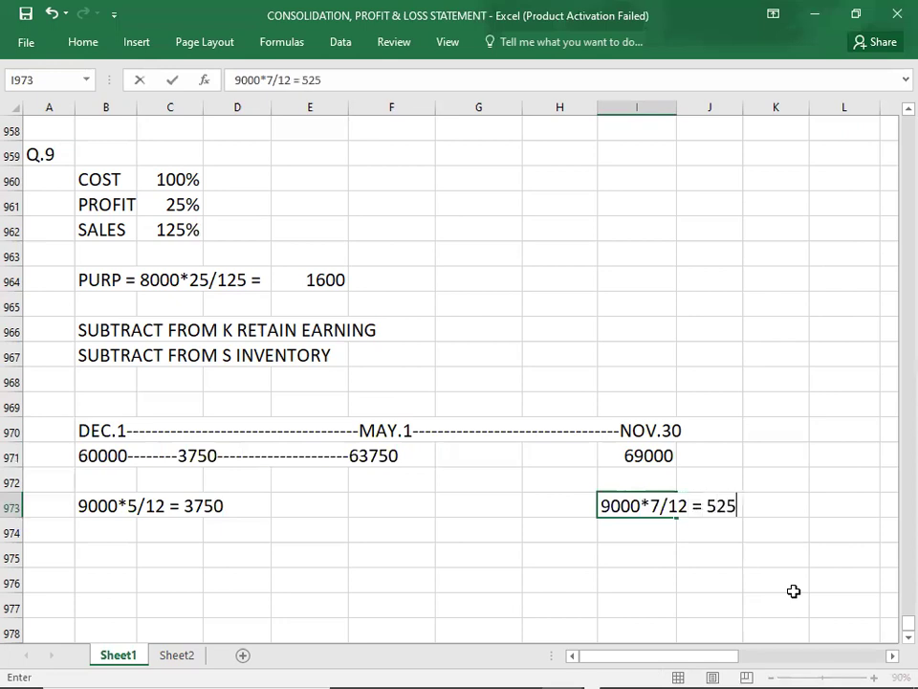
key("Return")
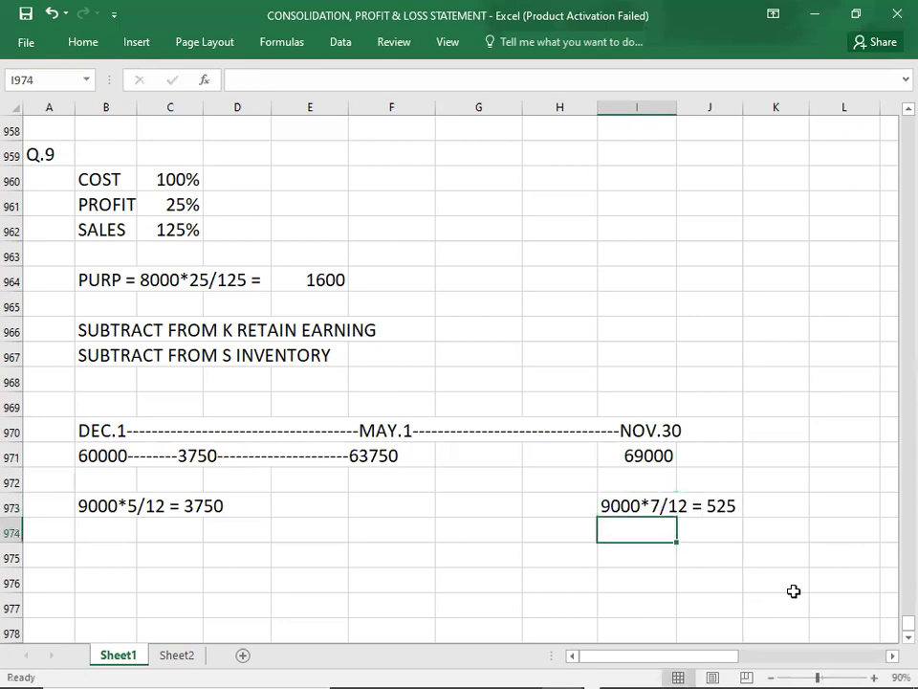
double_click(630, 506)
left_click(743, 507)
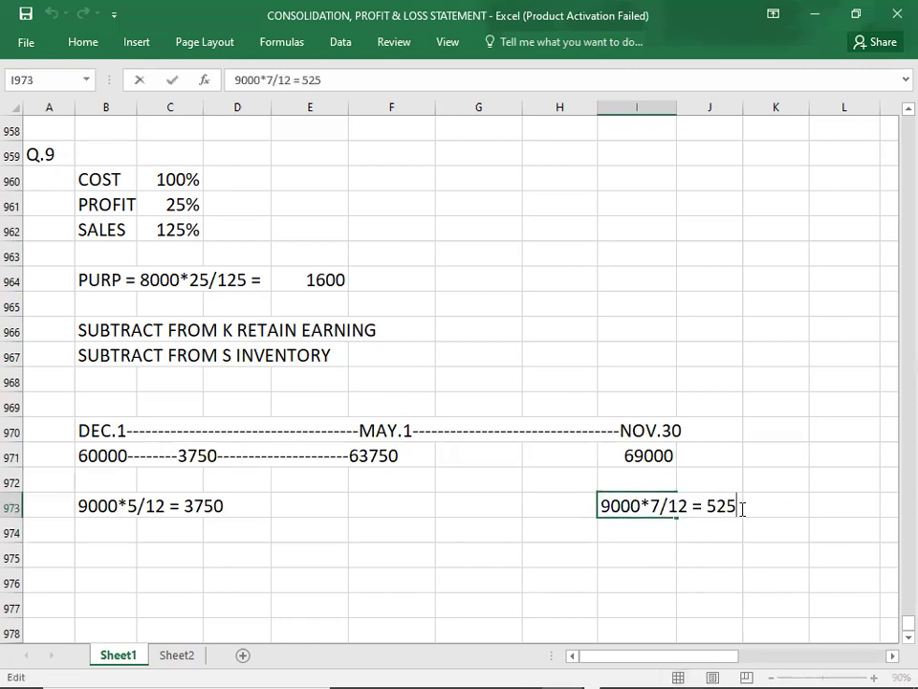
type("0")
key("Return")
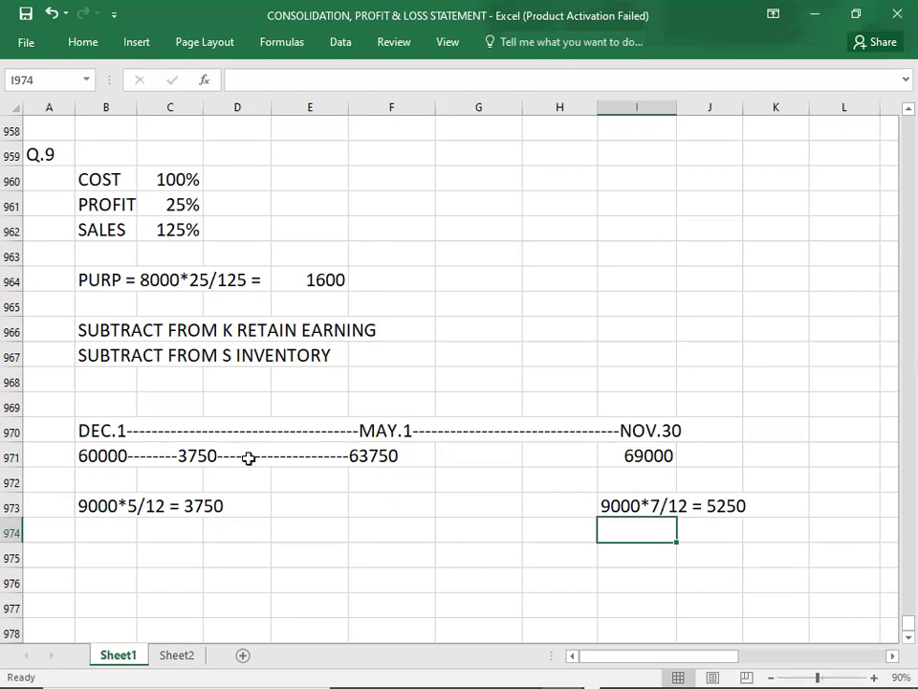
Extend the B971 line after 63750 with dashes, 5250 and a further row of dashes reaching 69000
double_click(98, 456)
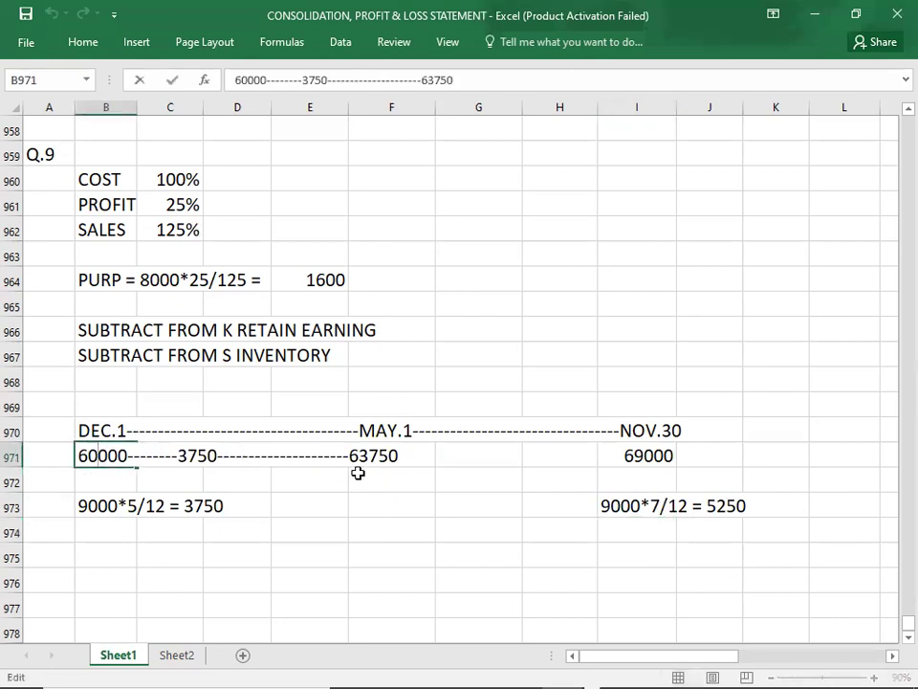
type("---------")
type("5250")
key("Return")
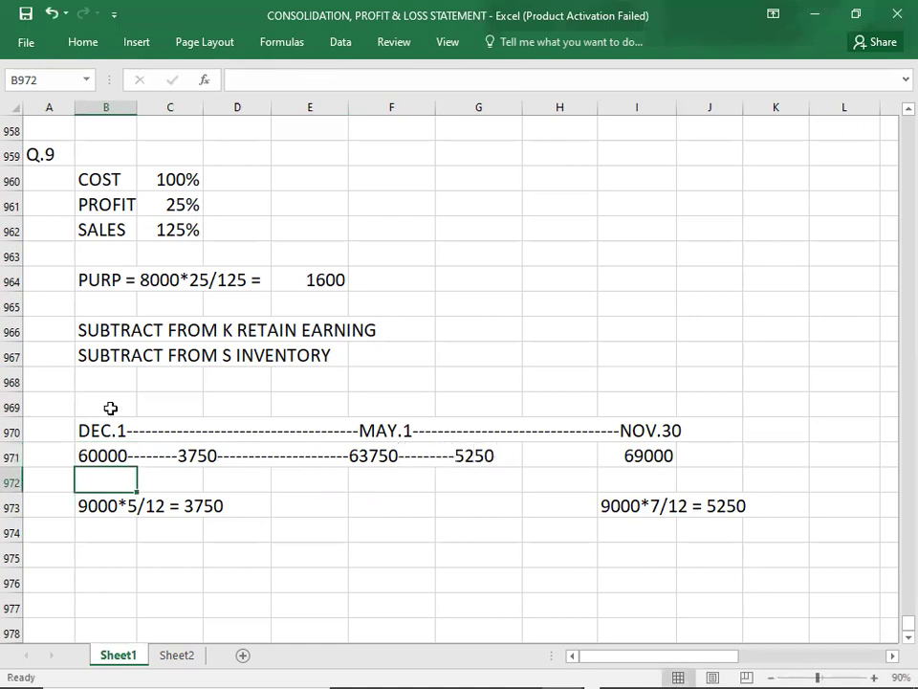
left_click(97, 462)
key("F2")
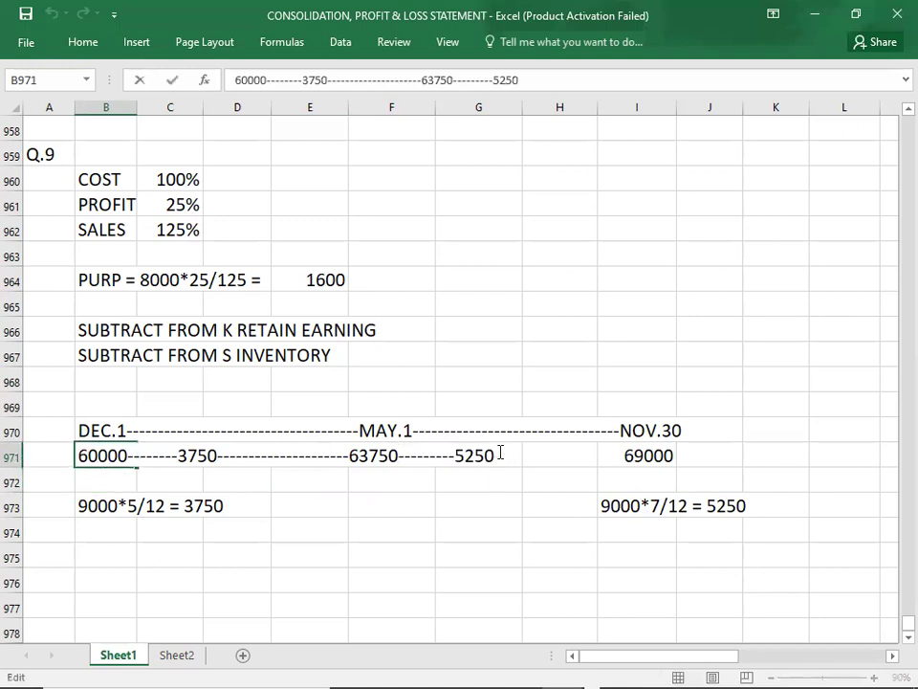
type("-----------------")
key("Return")
key("Return")
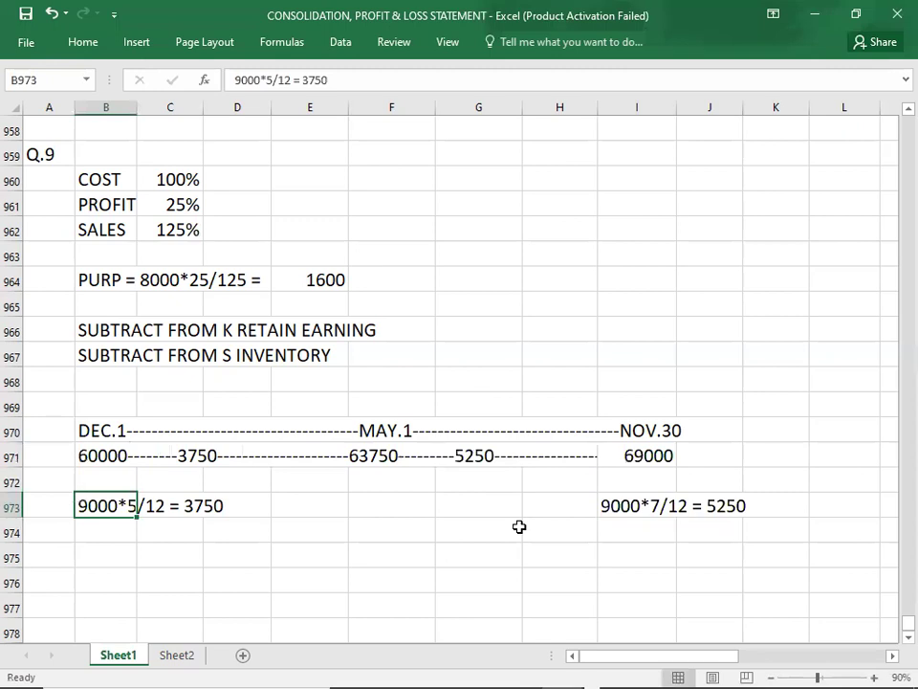
left_click(513, 577)
left_click(387, 458)
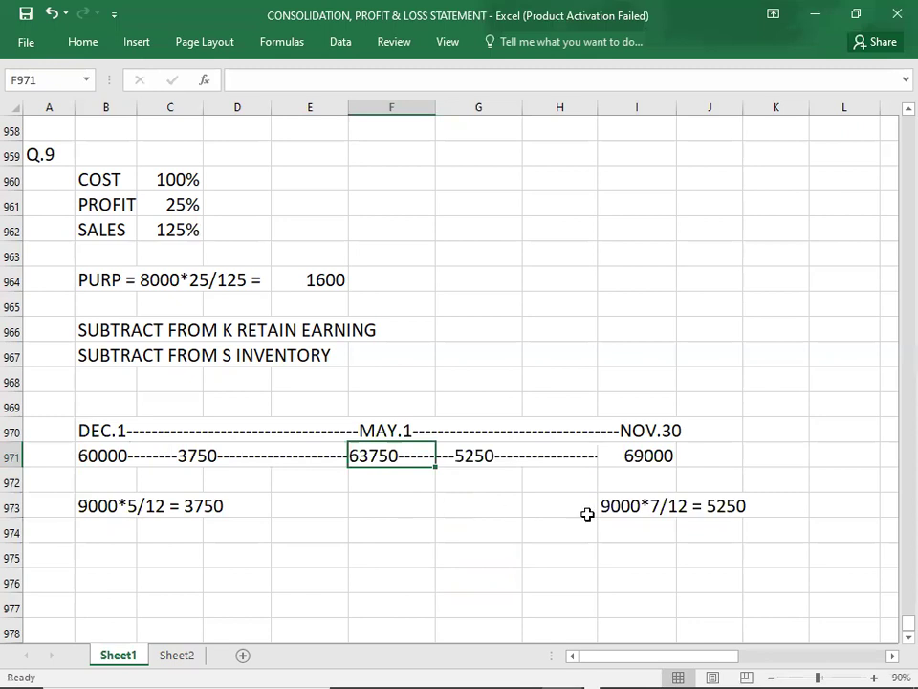
left_click(618, 556)
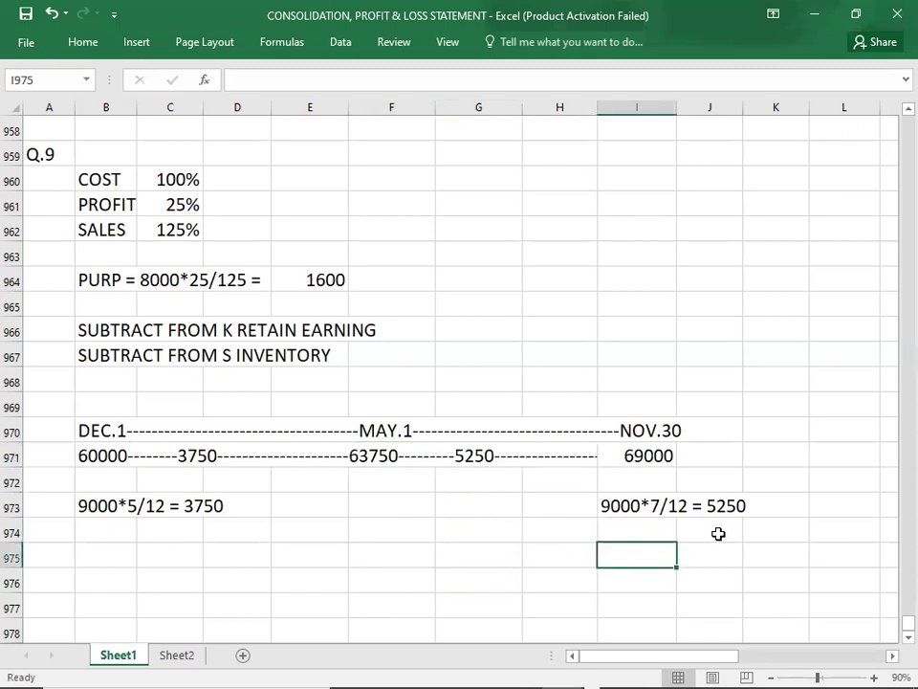
left_click(371, 455)
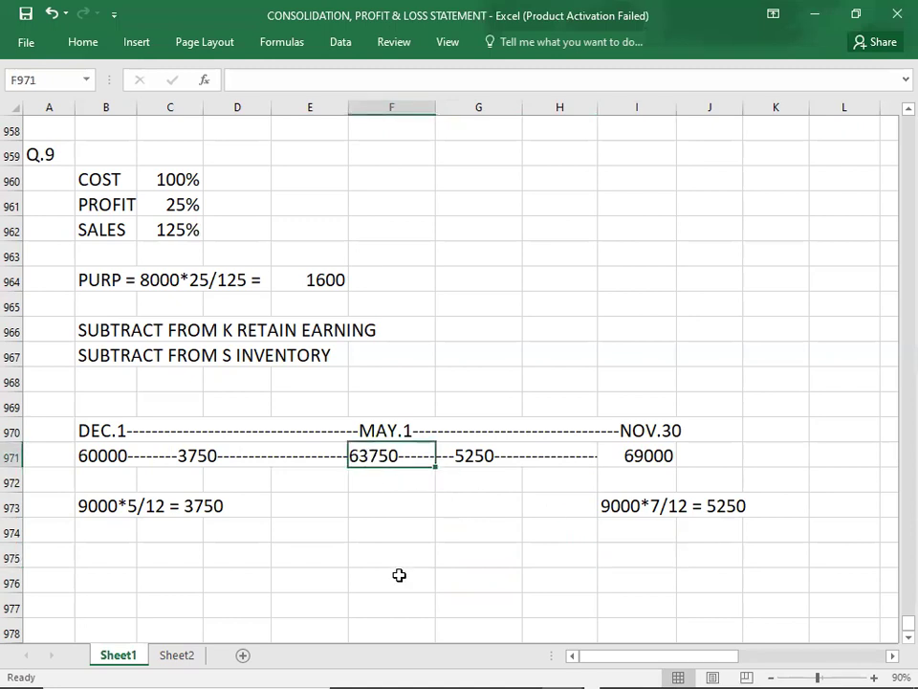
left_click(84, 455)
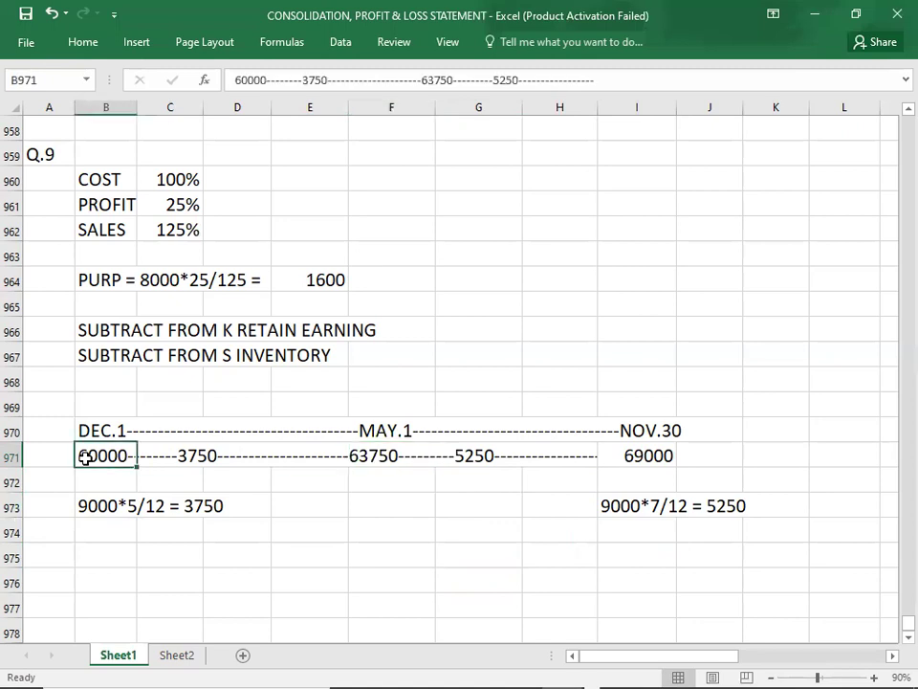
left_click(381, 457)
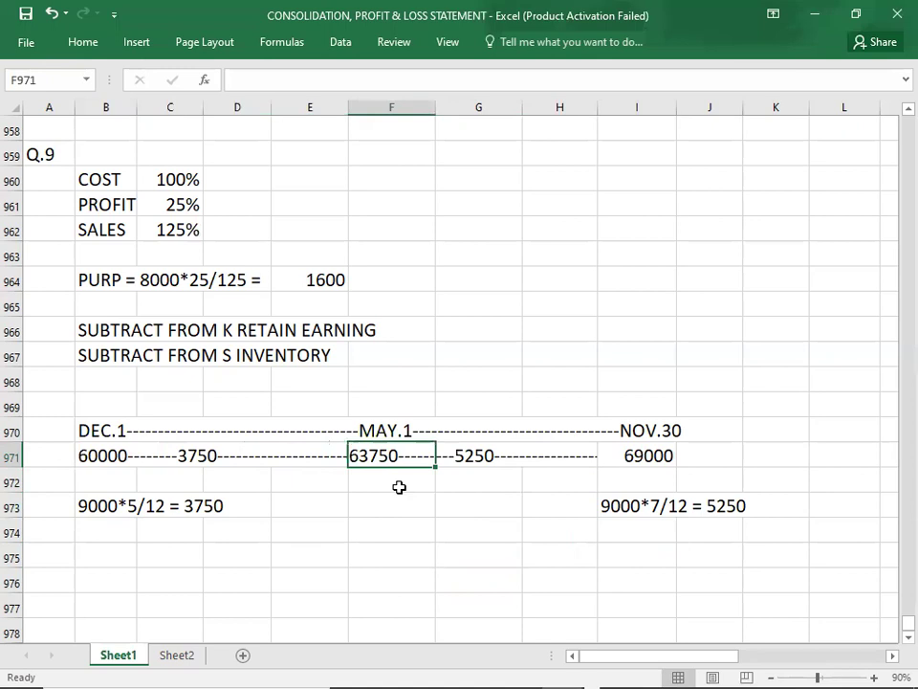
Switch to the PowerPoint slide show and review the Q.09 retained earnings and group structure slides, continuing to W-2 Net assets of Subsidiary
key("alt+Tab")
key("alt+Tab")
key("alt+Tab")
key("alt+Tab")
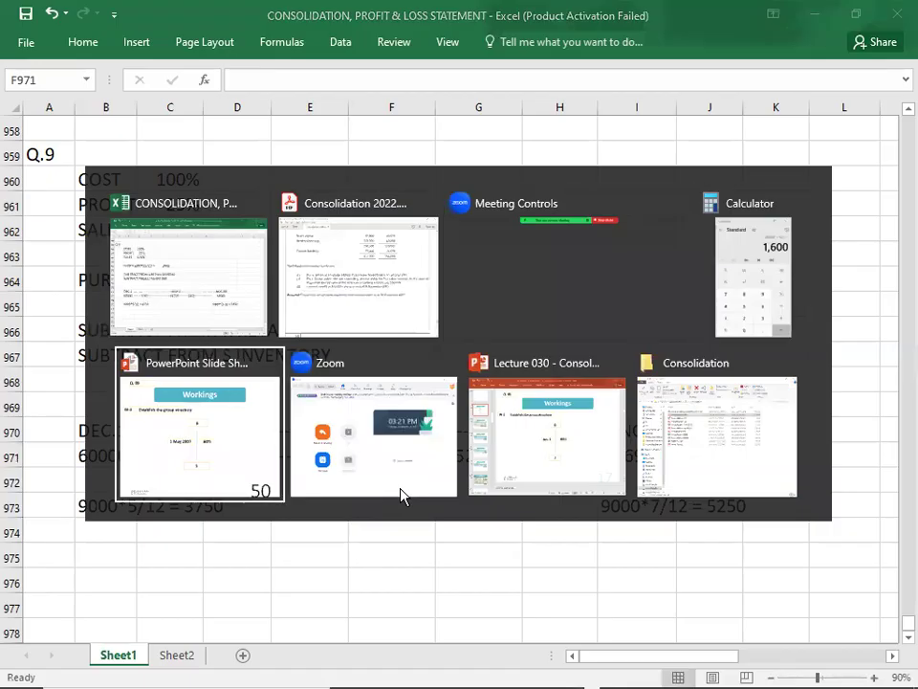
key("Left")
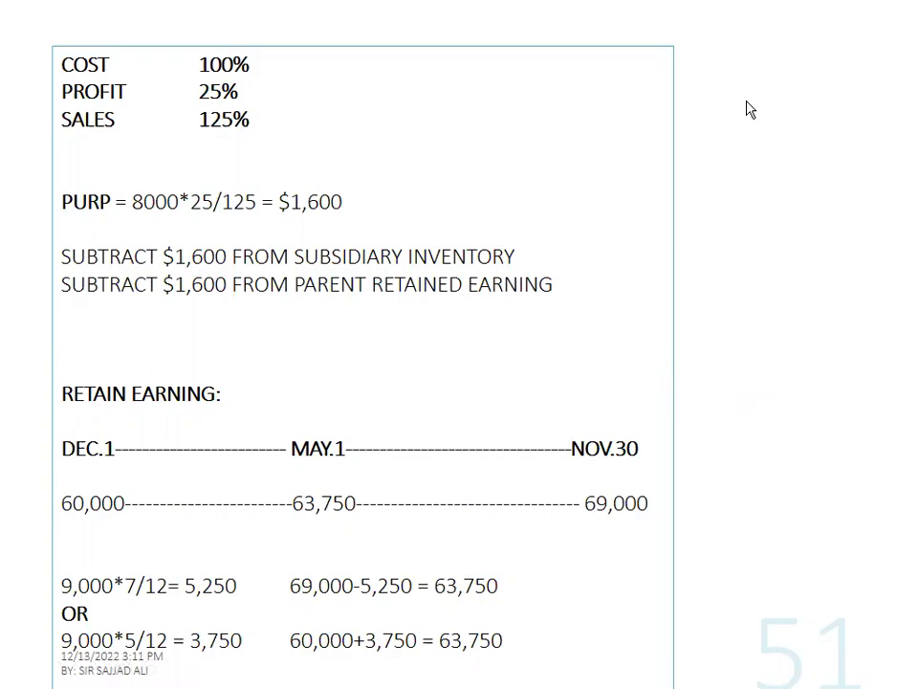
key("Left")
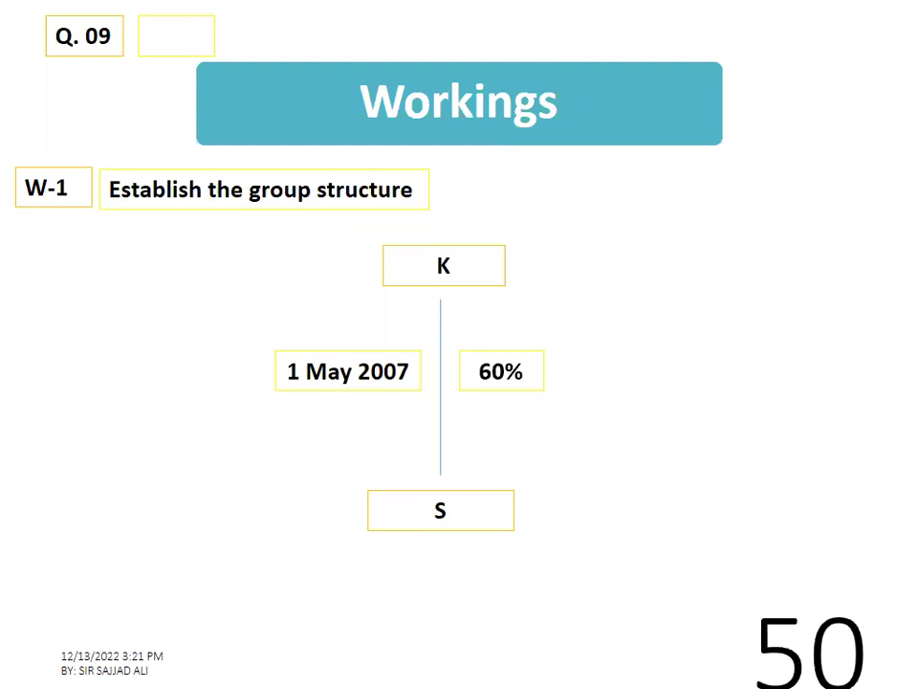
left_click(840, 206)
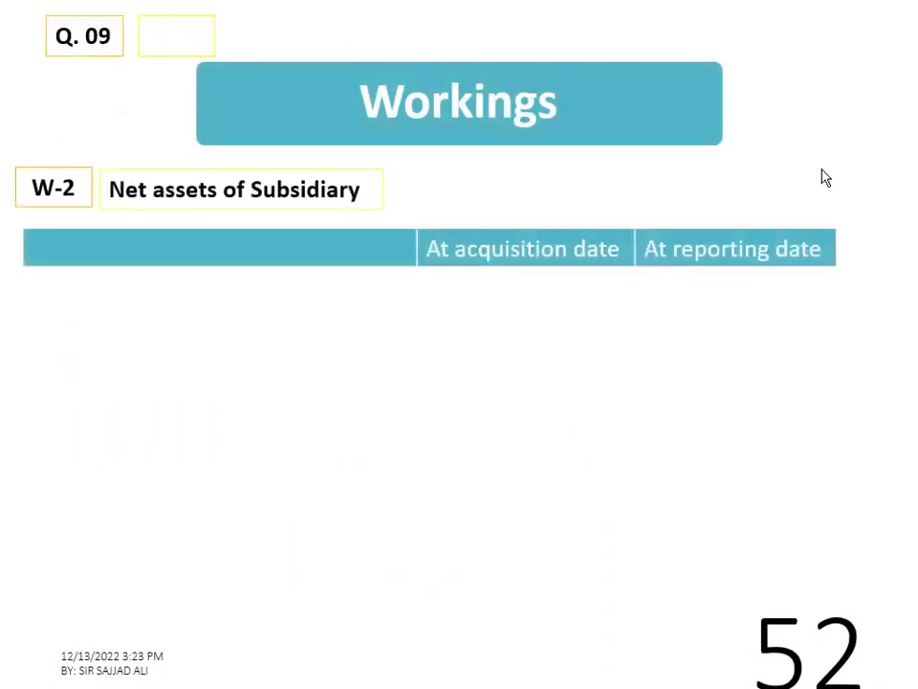
Check S's share capital in the Consolidation 2022 PDF and reveal the share capital row on the W-2 slide
key("alt+Tab")
key("alt+Tab")
scroll(821, 174, "up", 3)
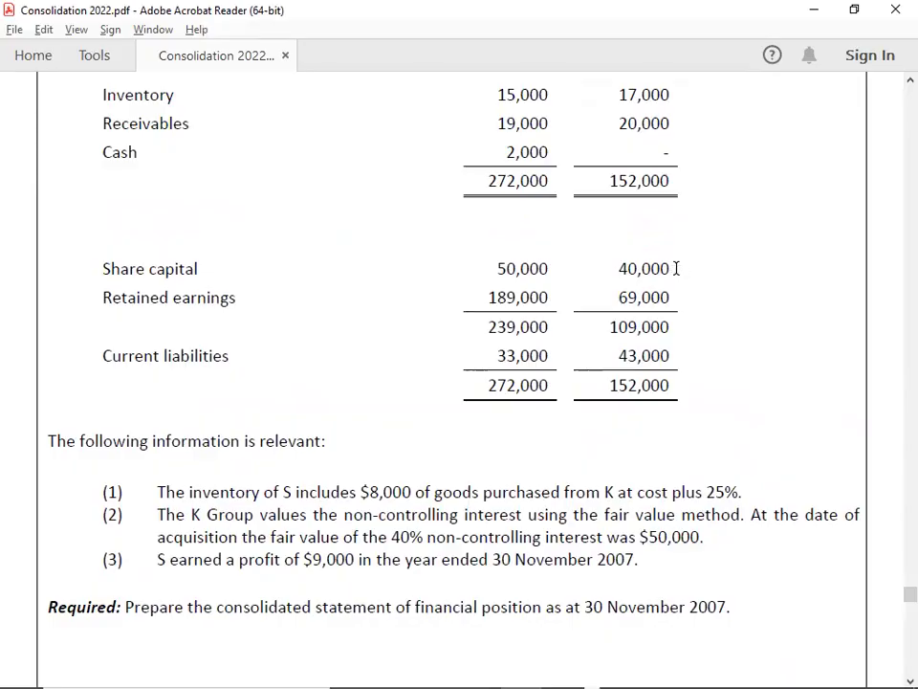
key("alt+Tab")
key("Right")
key("Right")
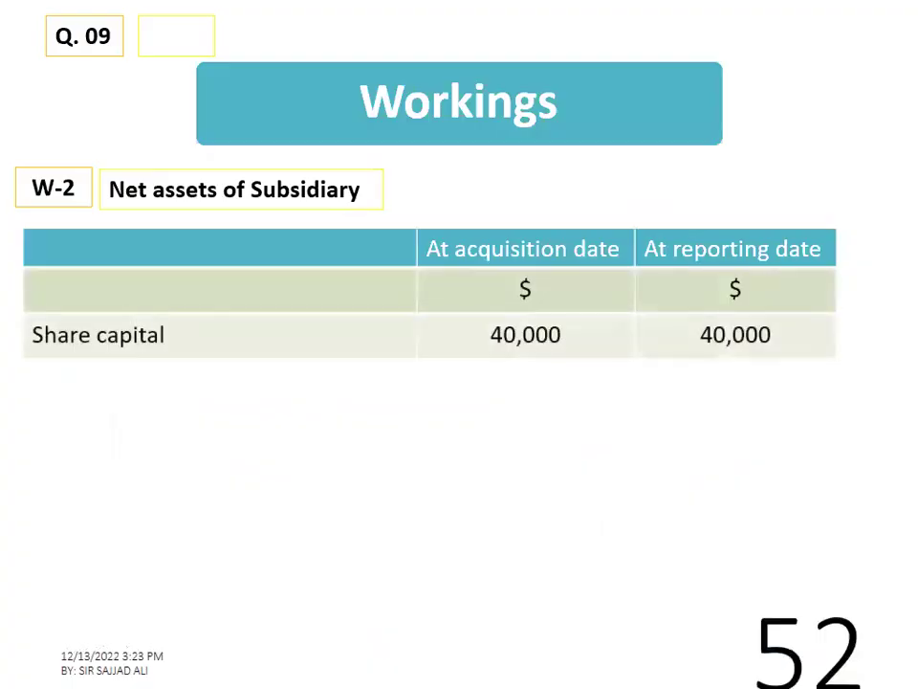
Check S's retained earnings in the Consolidation 2022 PDF and Excel timeline, and step the slide show through W-2's remaining rows to W-3 Goodwill
key("alt+Tab")
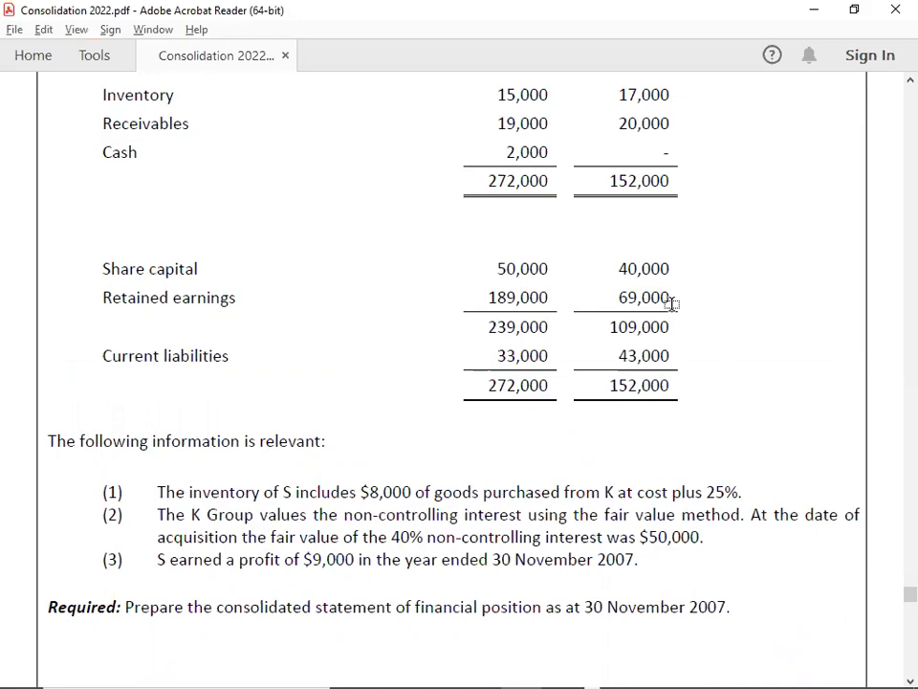
key("alt+Tab")
key("alt+Tab")
key("alt+Tab")
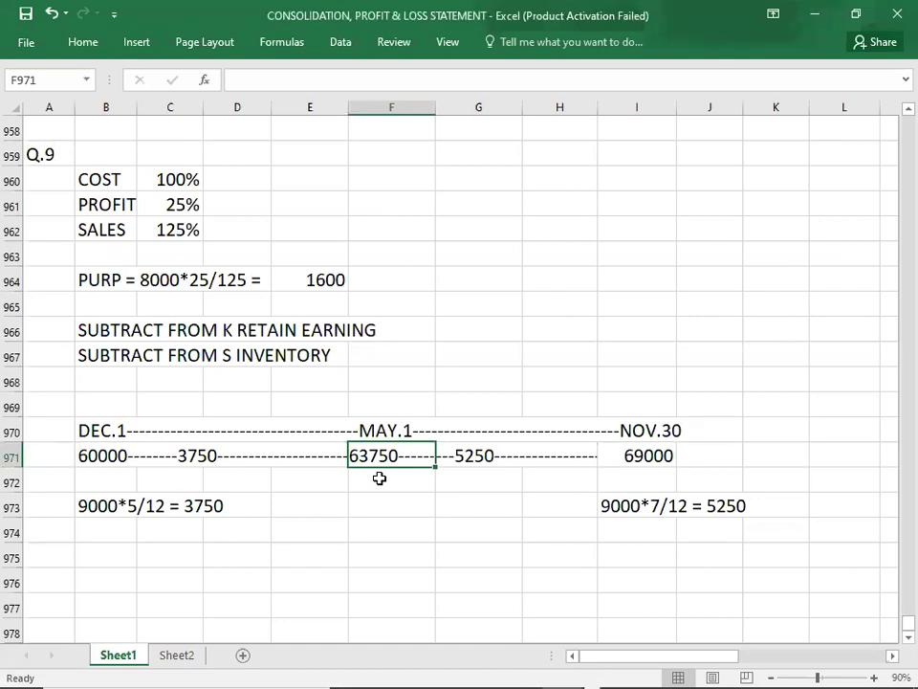
key("alt+Tab")
key("alt+Tab")
key("alt+Tab")
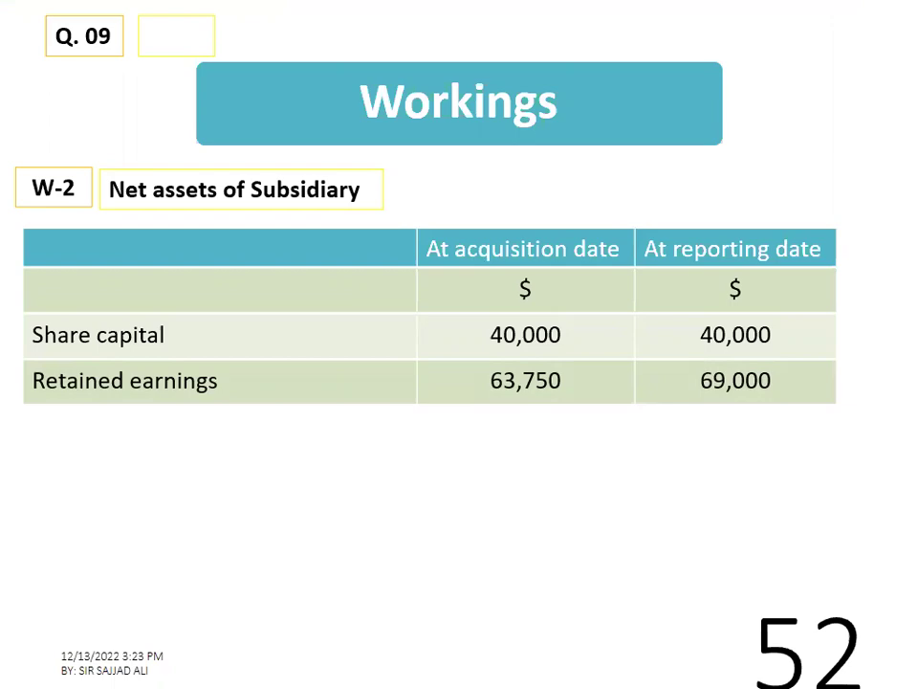
key("alt+Tab")
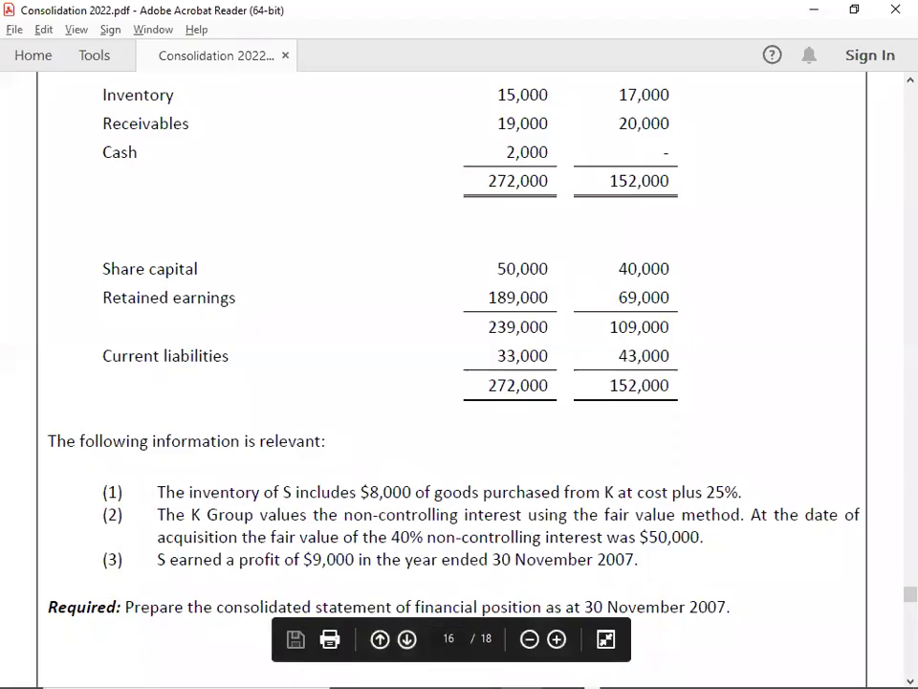
key("alt+Tab")
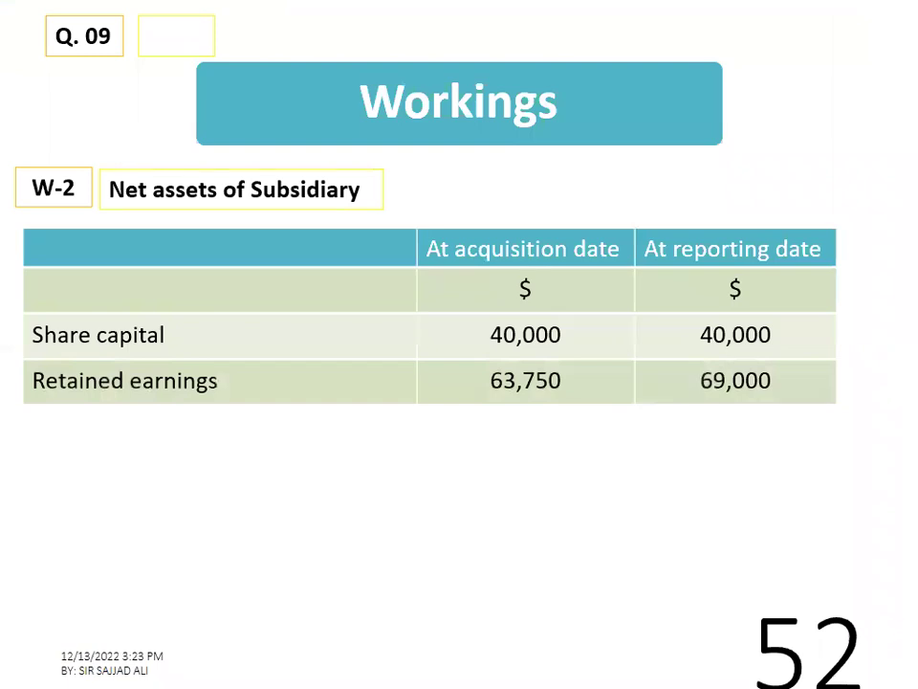
key("Right")
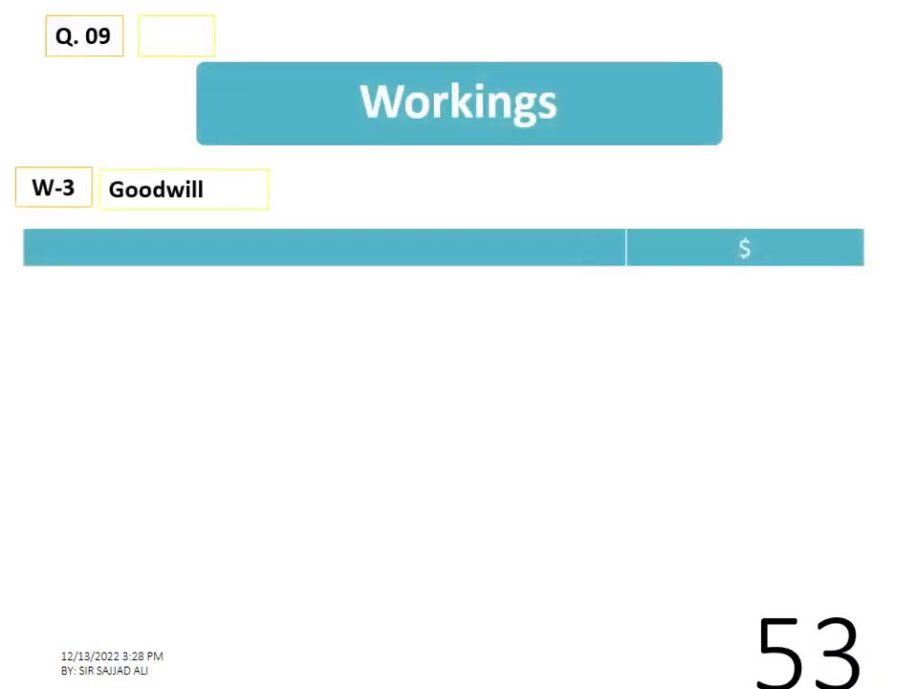
Check the cash K paid for S in the PDF's Q.9 introduction and reveal the Parent investment row on the W-3 slide
key("alt+Tab")
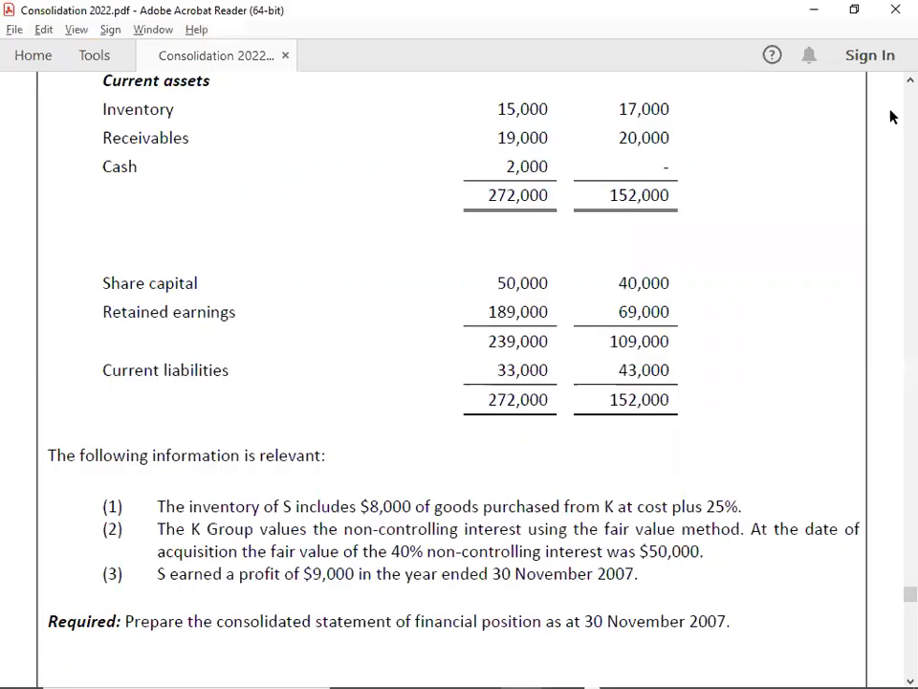
scroll(891, 117, "up", 5)
scroll(890, 116, "down", 1)
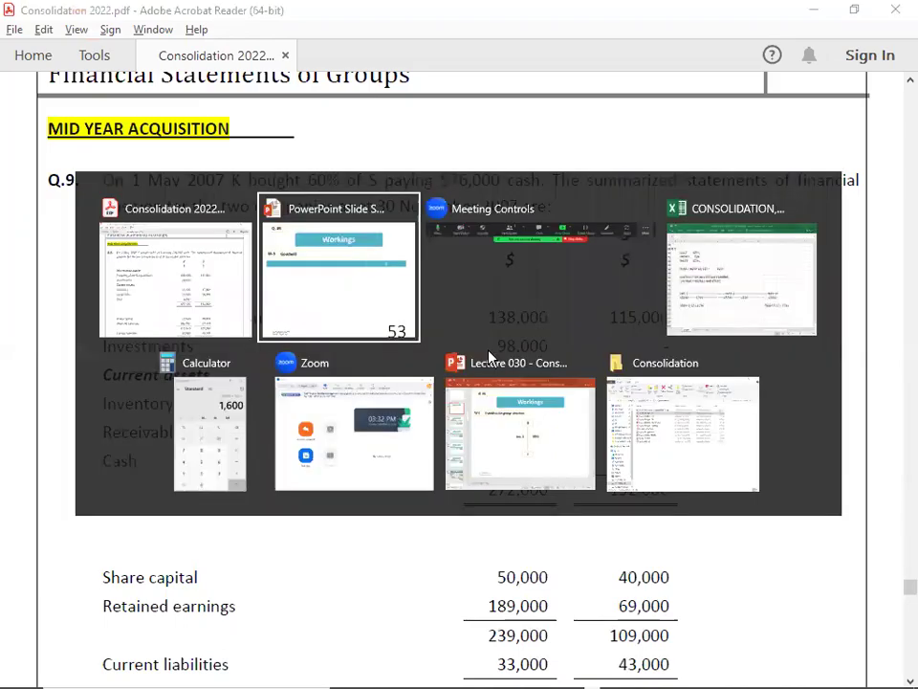
key("alt+Tab")
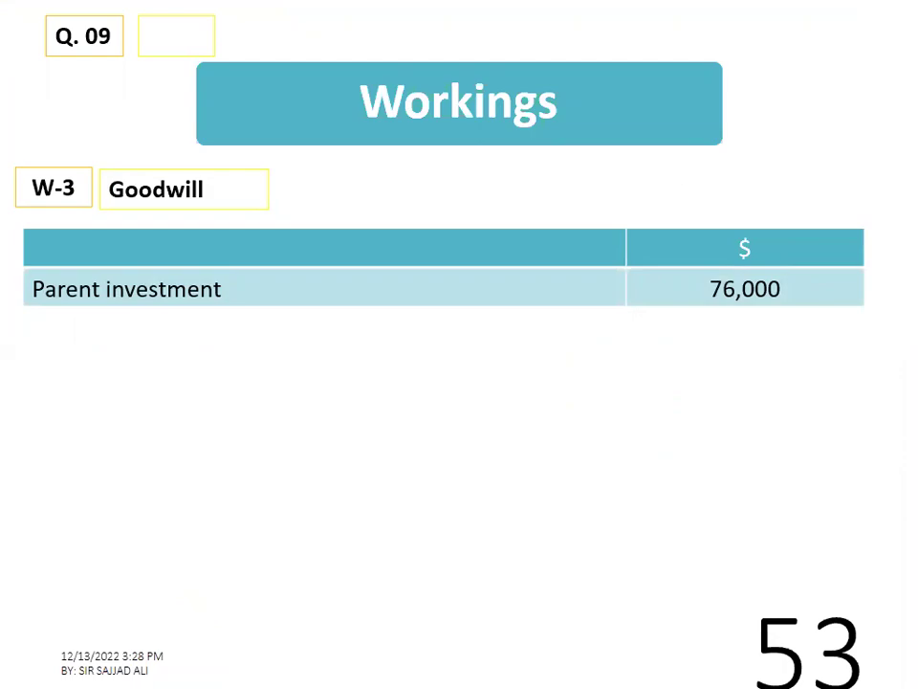
Look up the non-controlling interest's fair value in the PDF's note (2) and reveal the NCI value and subtotal rows on W-3
key("alt+Tab")
scroll(487, 347, "down", 3)
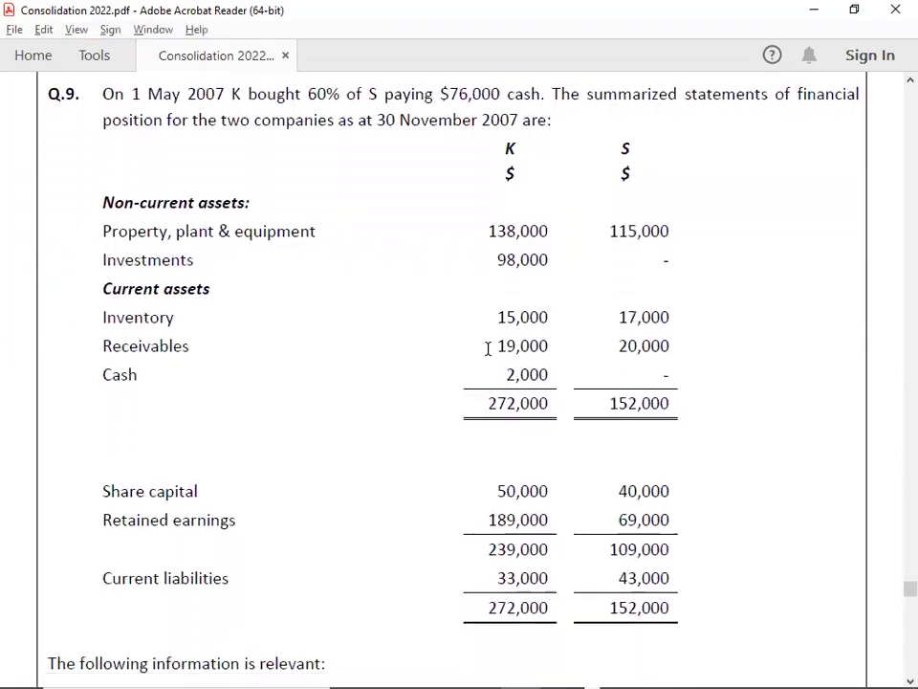
scroll(488, 348, "down", 10)
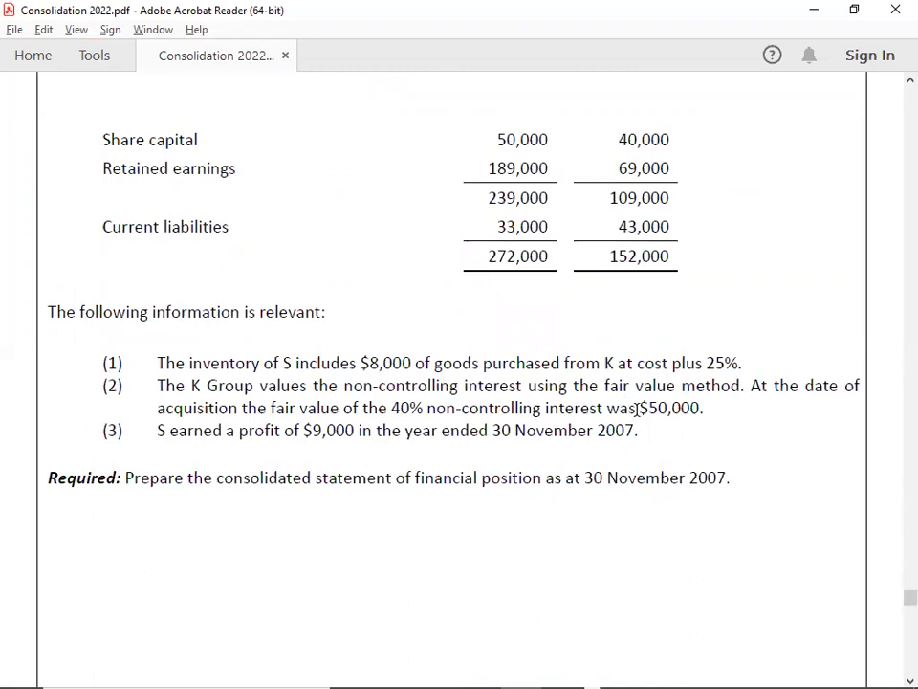
key("alt+Tab")
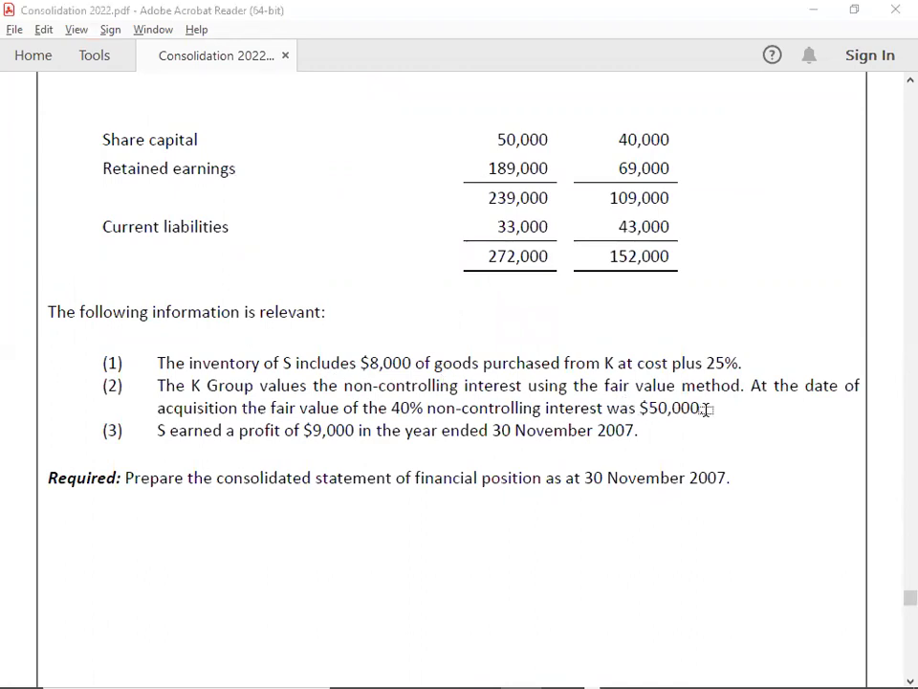
key("Right")
key("Right")
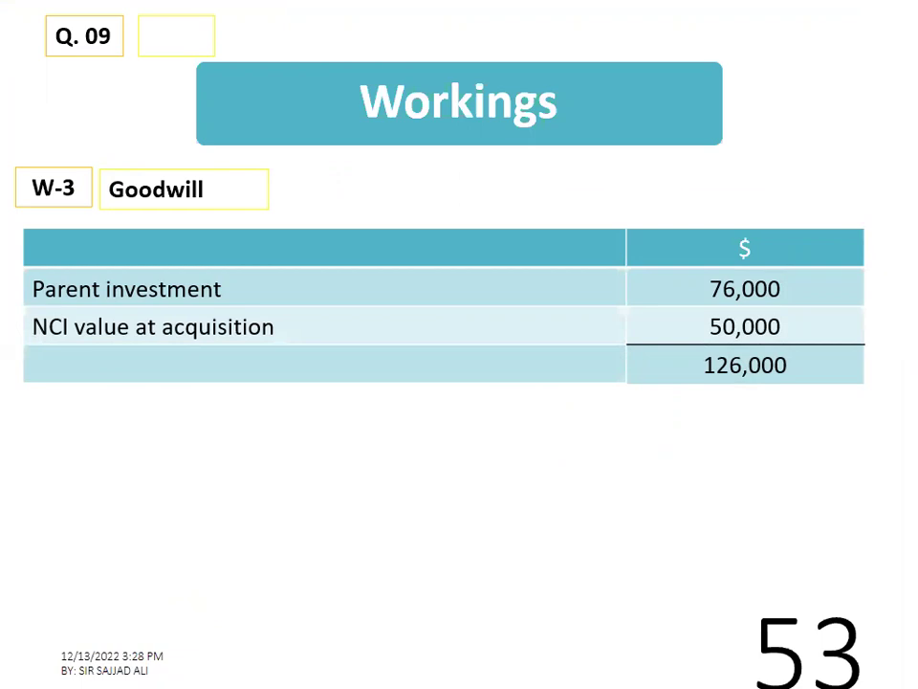
Go back to the W-2 slide to review S's net assets totals, and return through W-3 to the W-4 Non-controlling interest slide
key("Left")
key("Left")
key("Left")
key("Left")
key("Left")
key("Left")
key("Left")
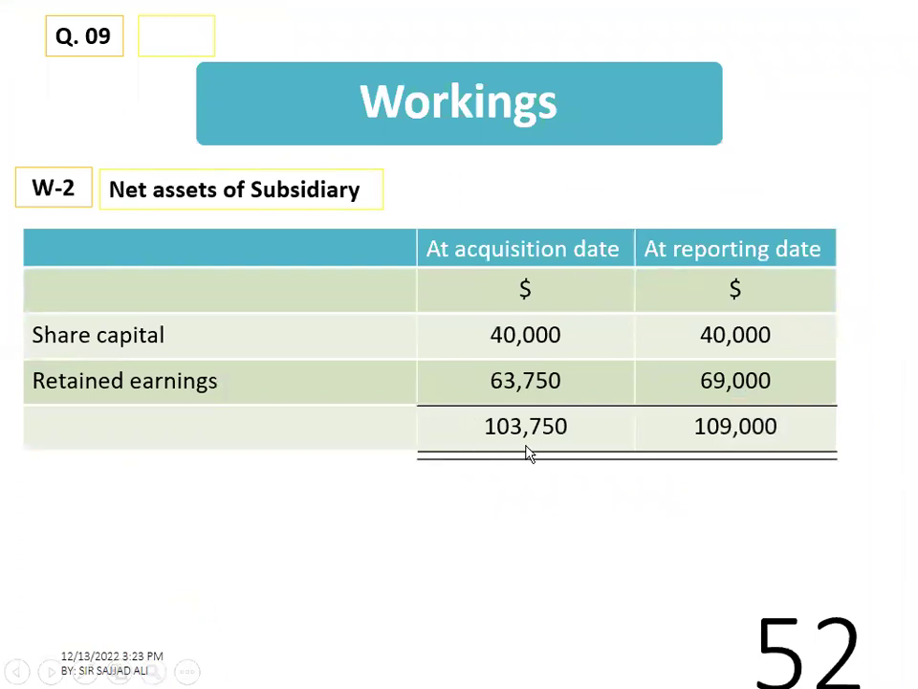
key("Right")
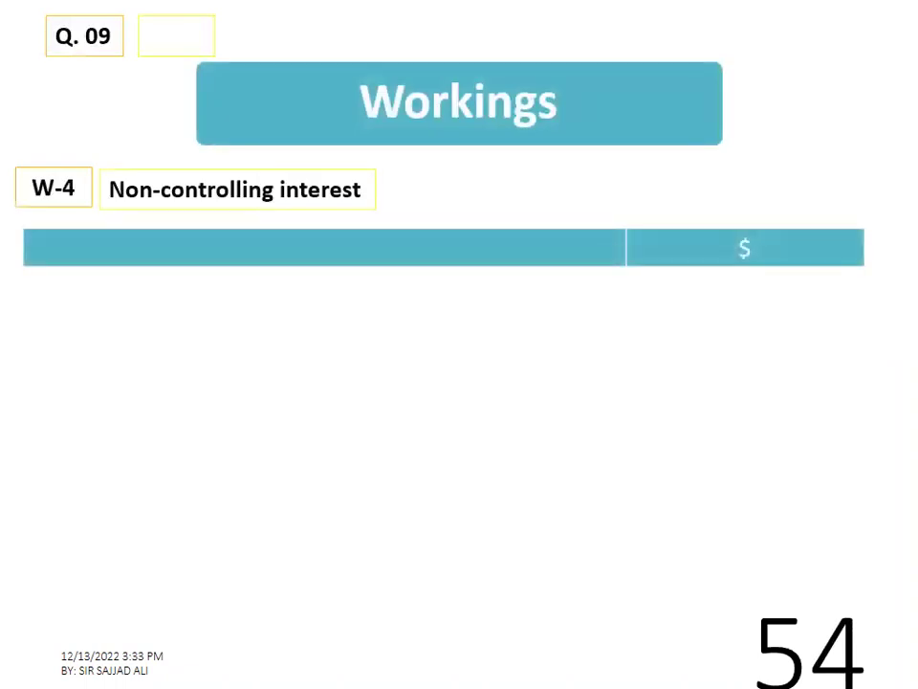
Recheck the NCI fair value in the PDF and reveal the NCI value at acquisition row on the W-4 slide
key("alt+Tab")
key("alt+Tab")
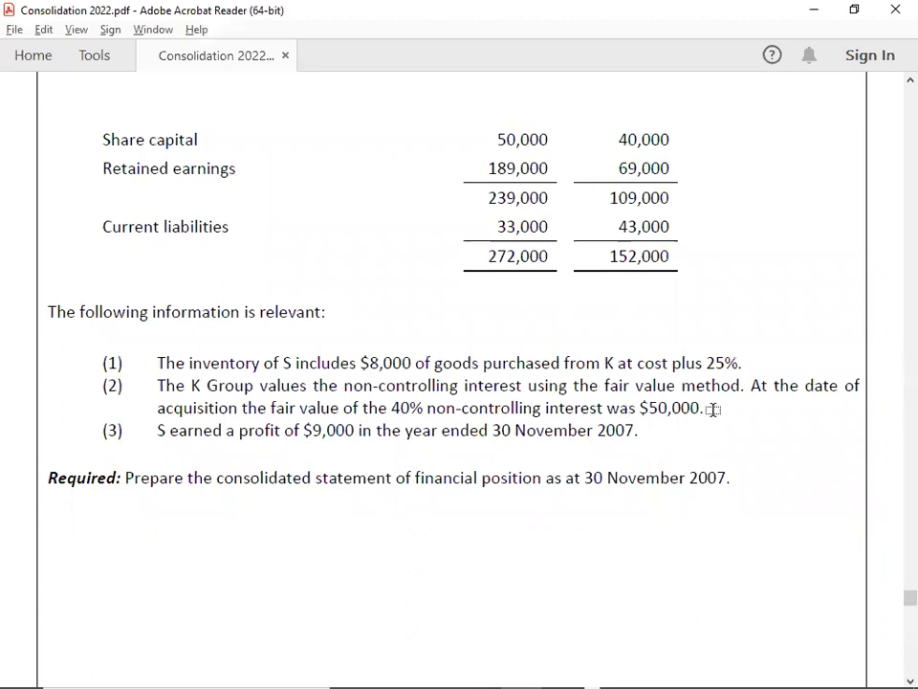
key("alt+Tab")
key("Right")
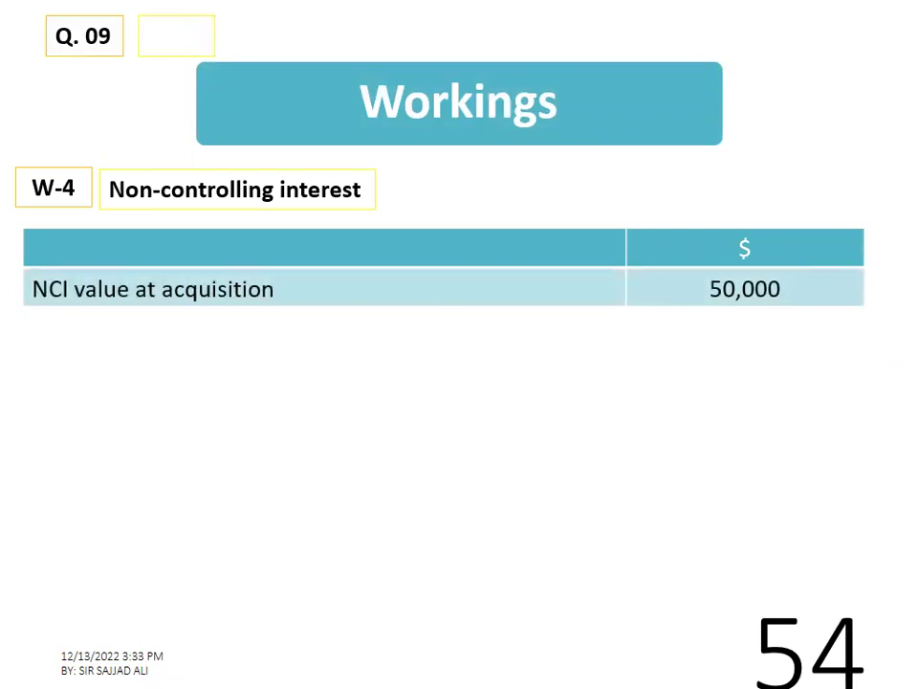
Go back to W-2 to compare S's net assets at the acquisition and reporting dates, and return to the W-4 slide
key("Left")
key("Left")
key("Left")
key("Left")
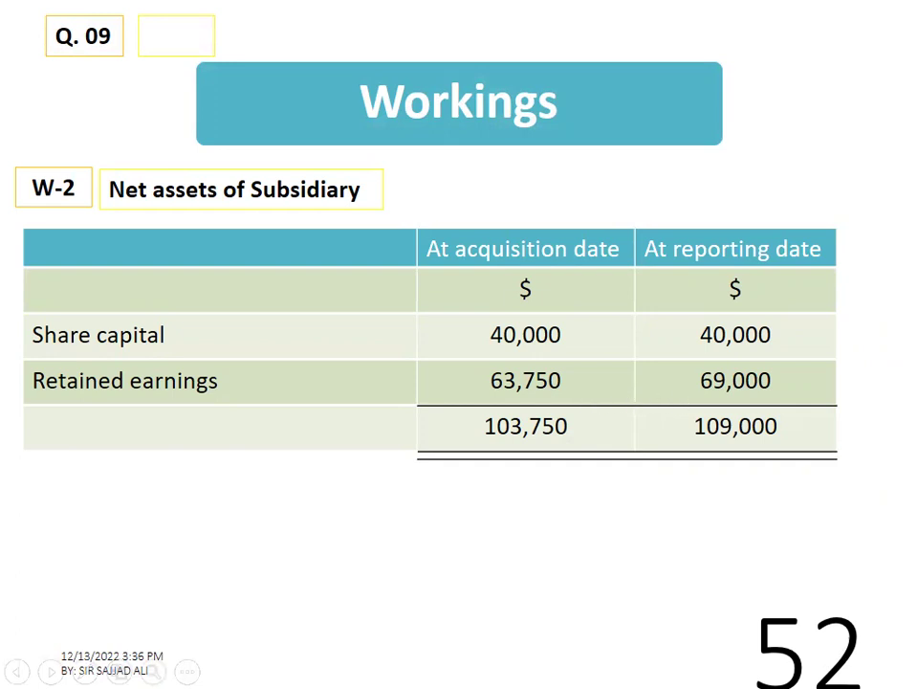
key("Right")
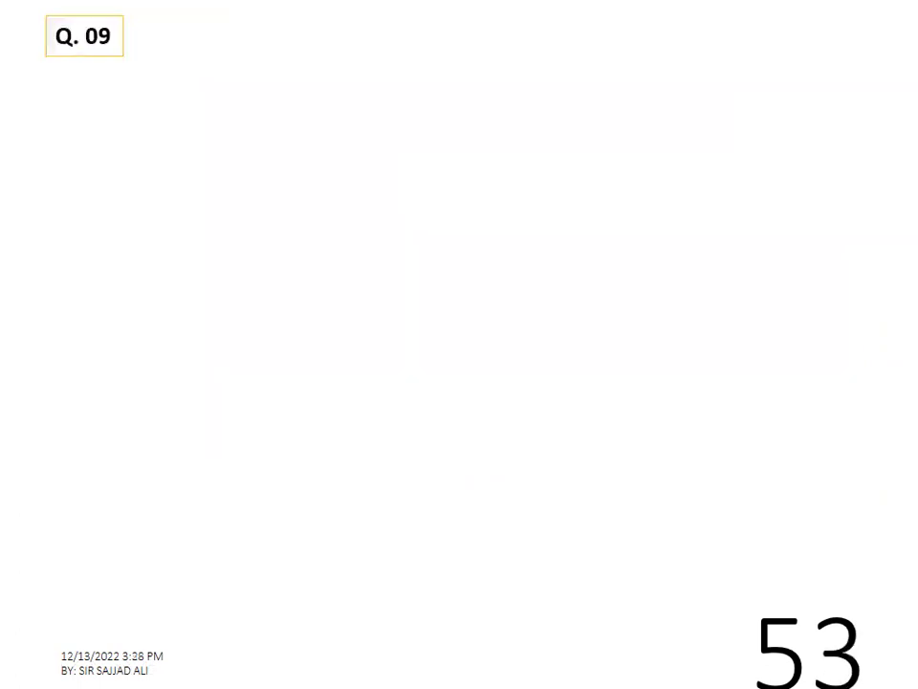
key("Right")
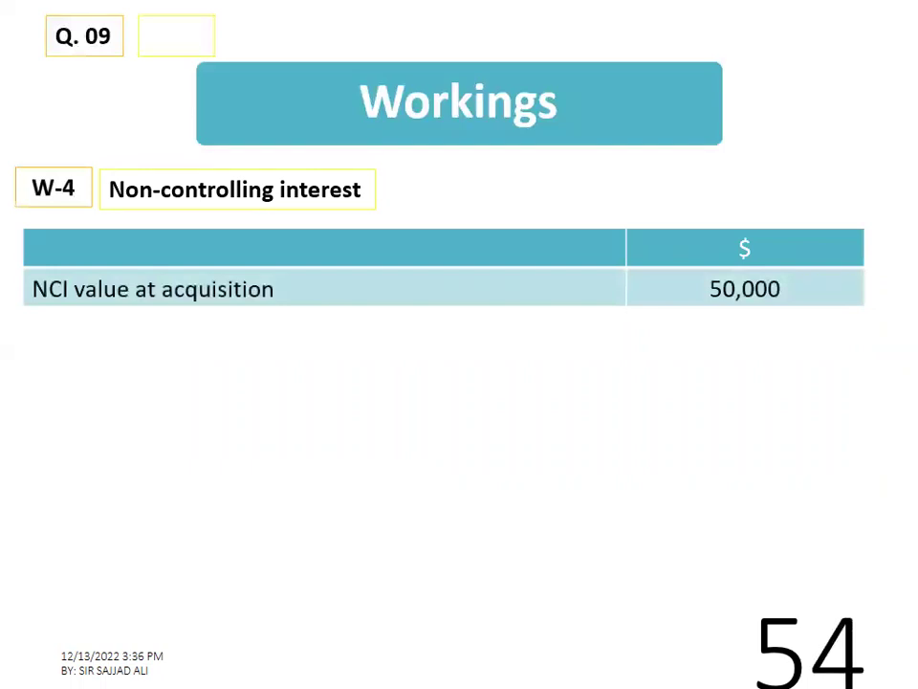
Check the NCI percentage in the PDF, and reveal W-4's post-acquisition share and total rows before continuing to the W-5 slide
key("alt+Tab")
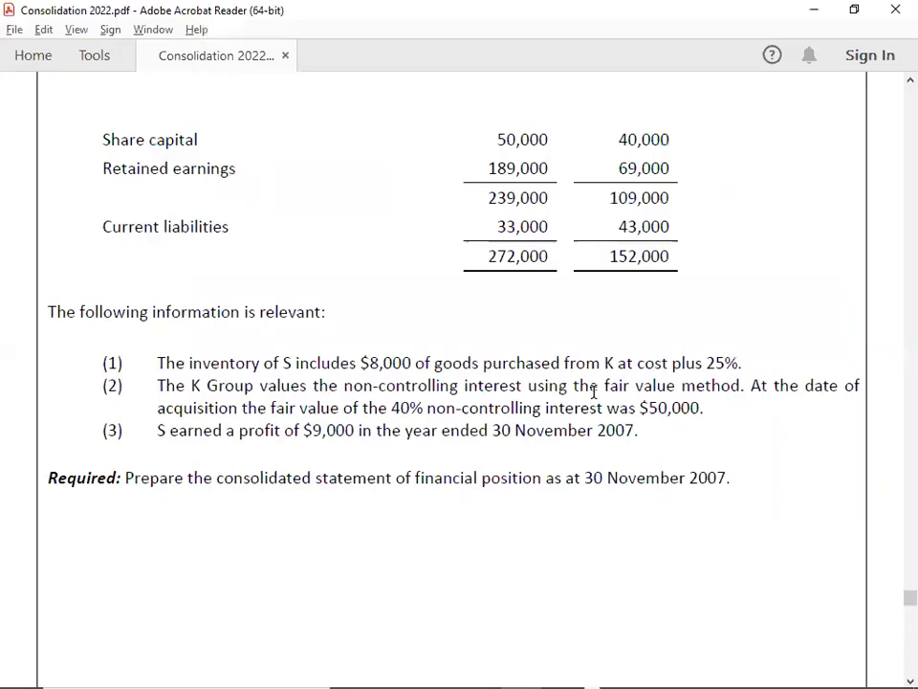
key("alt+Tab")
key("Right")
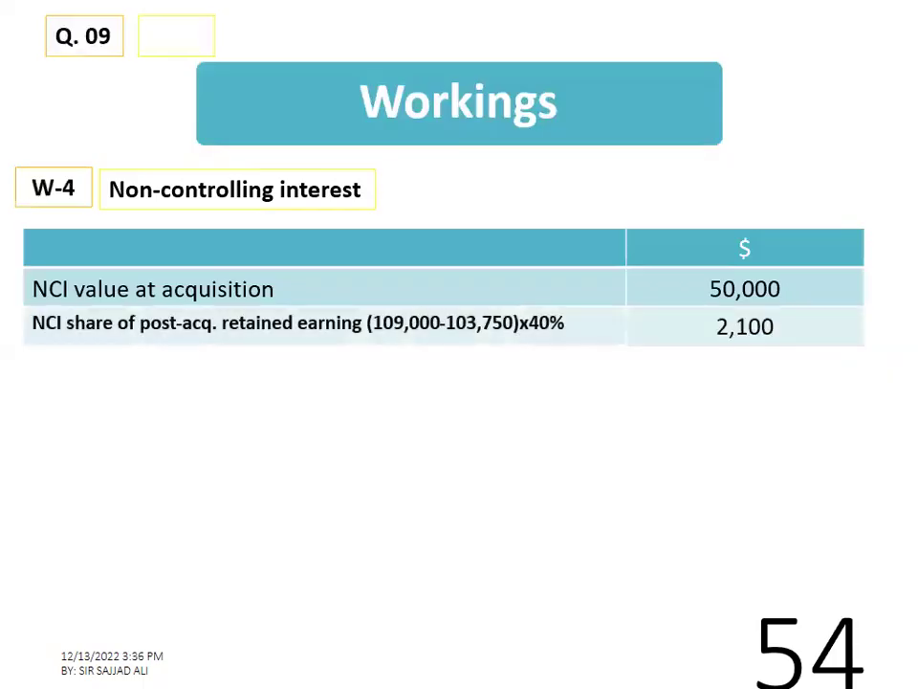
key("Right")
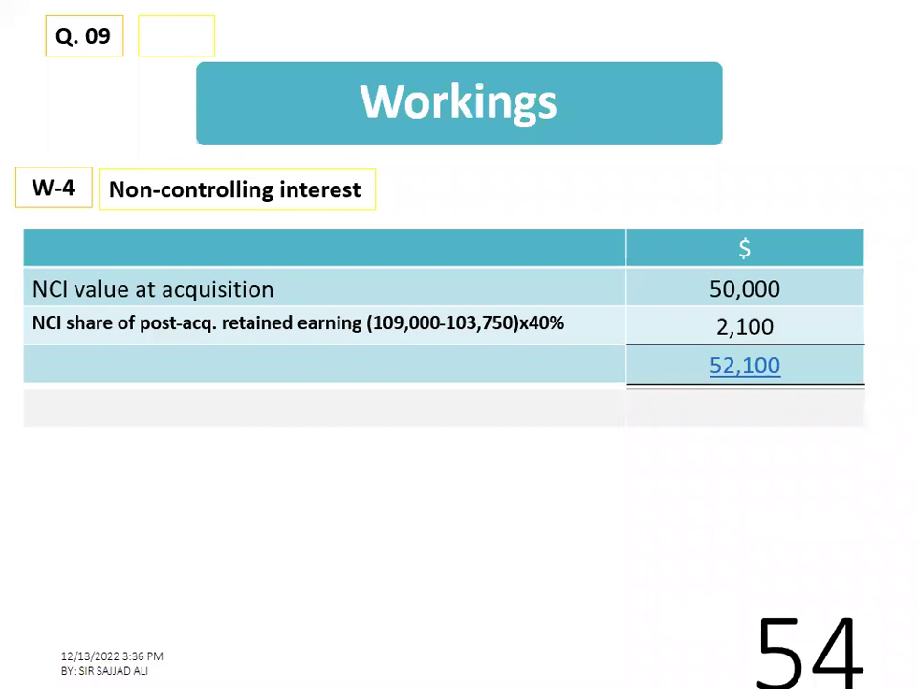
key("Left")
key("Left")
key("Right")
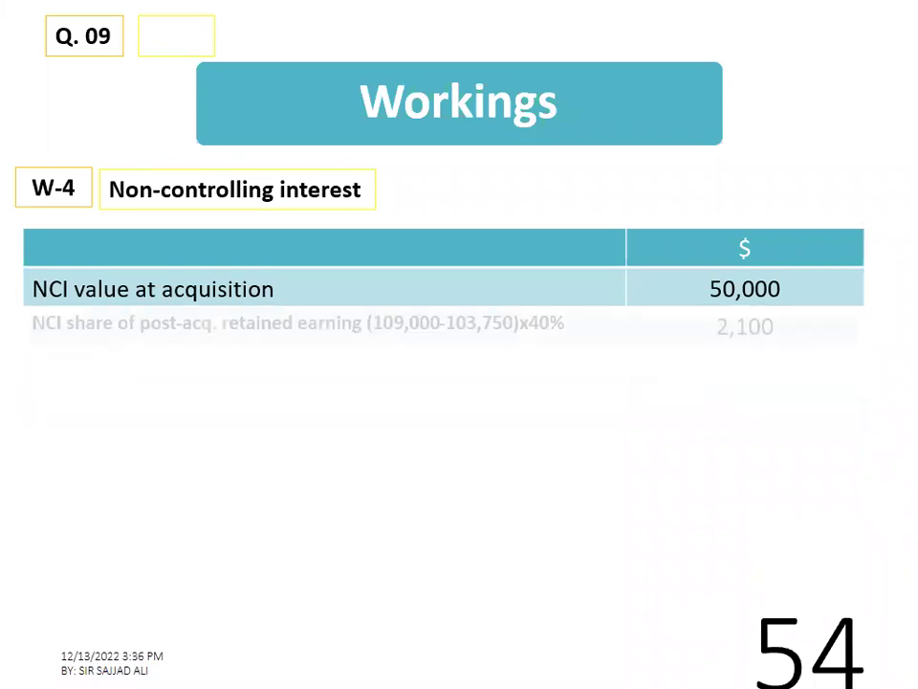
key("Right")
key("Right")
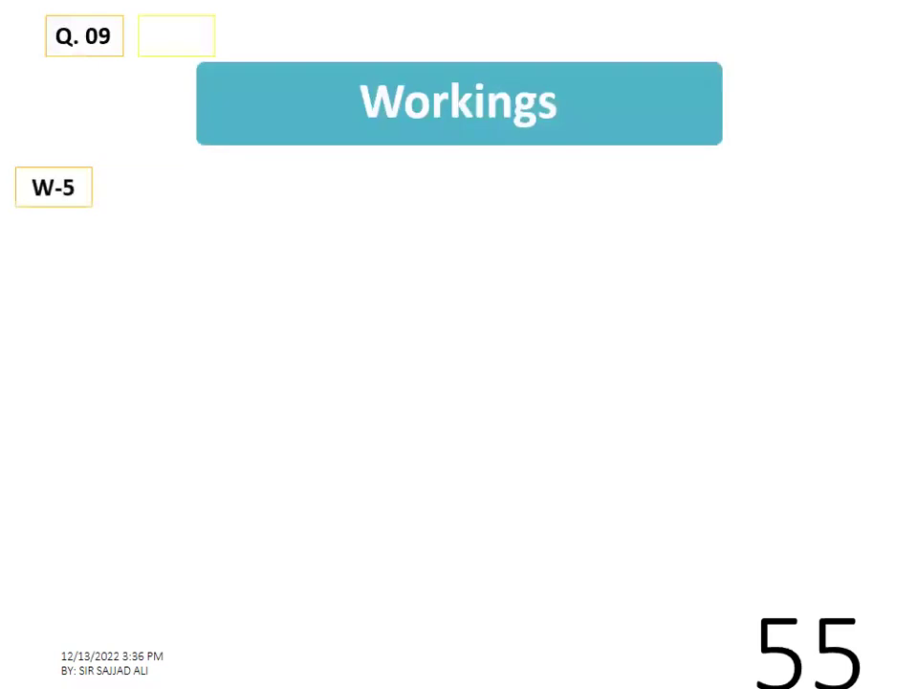
Check K's retained earnings in the PDF and reveal the K's retained earnings and post-acquisition share rows on the W-5 slide
key("alt+Tab")
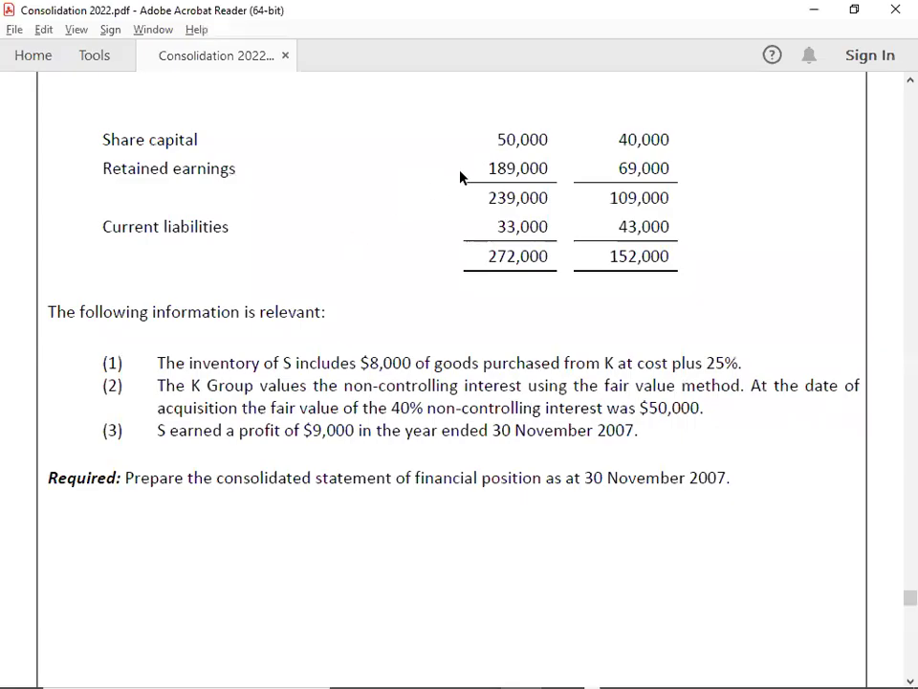
scroll(470, 173, "up", 1)
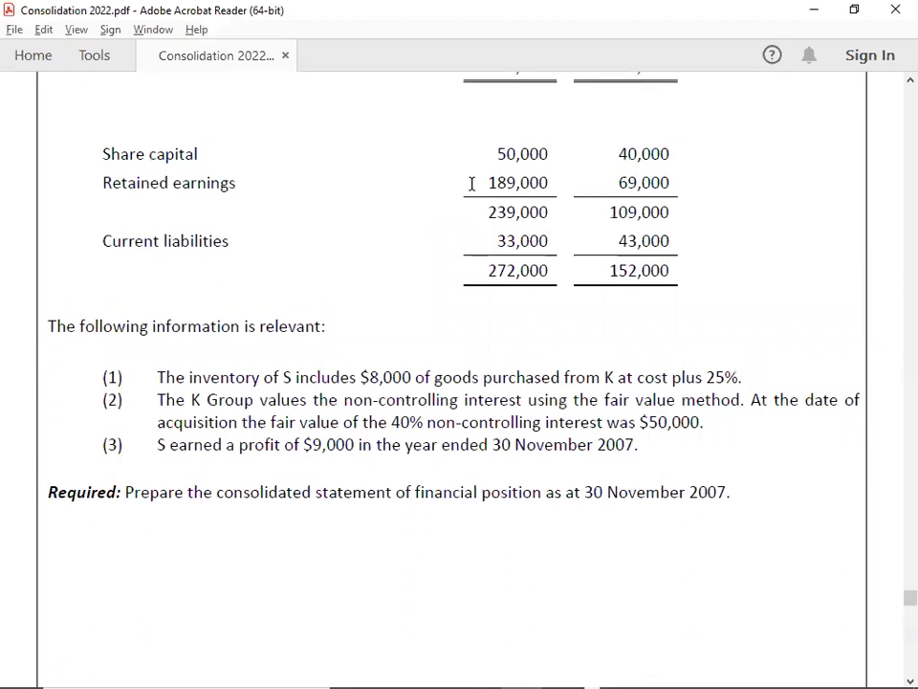
key("alt+Tab")
left_click(475, 193)
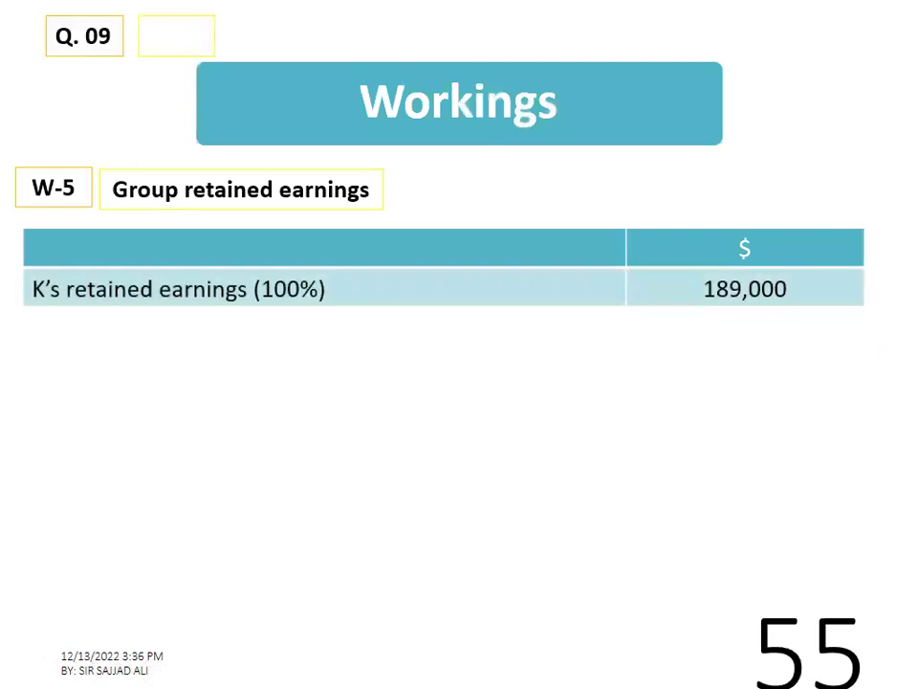
key("Right")
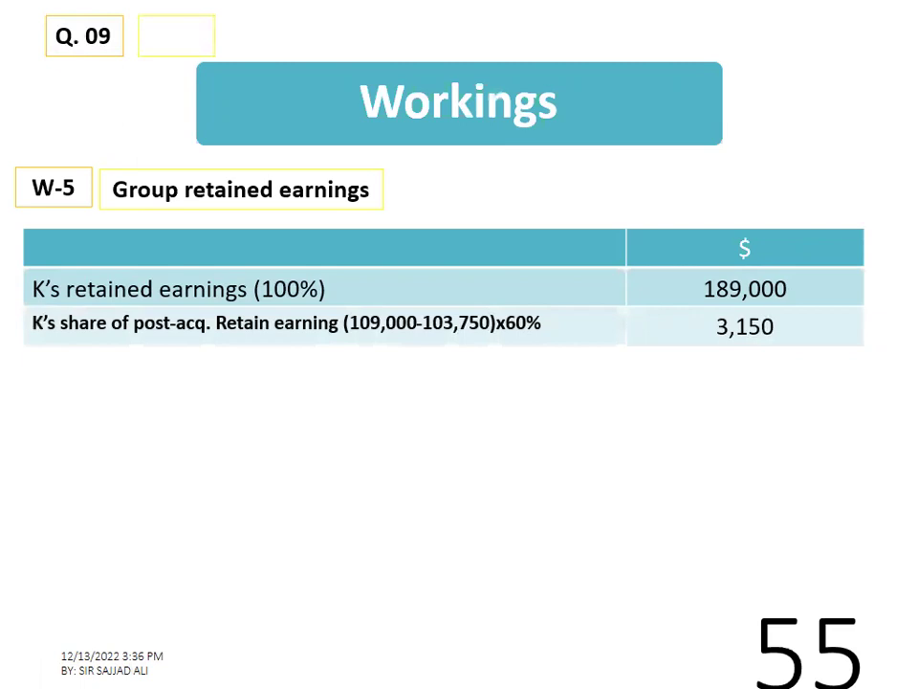
Recheck the PDF notes, reveal the PURP and total rows on W-5, and continue to the Consolidated Statement of Financial Position slide
key("alt+Tab")
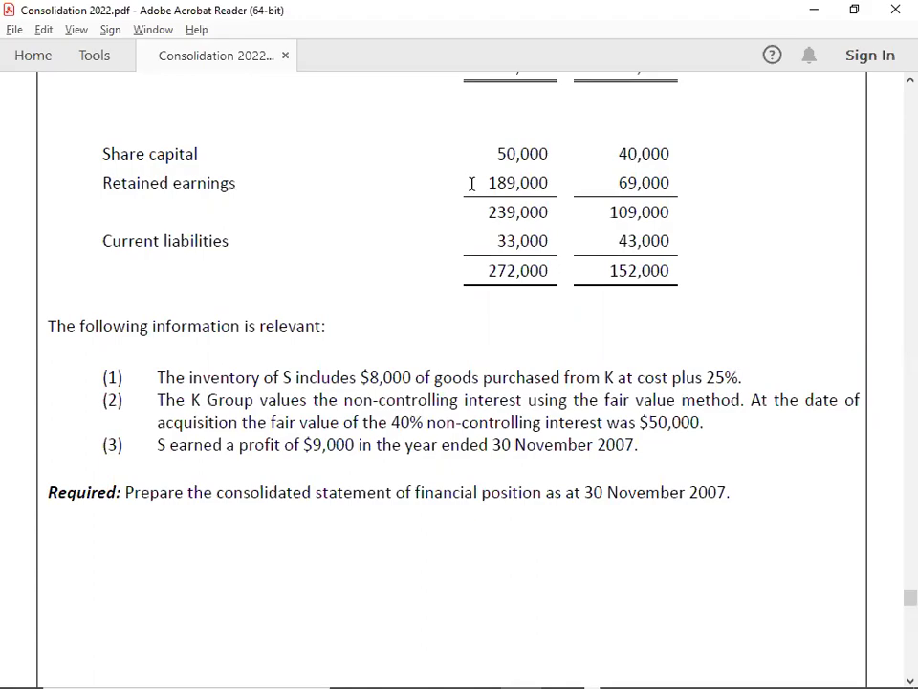
key("alt+Tab")
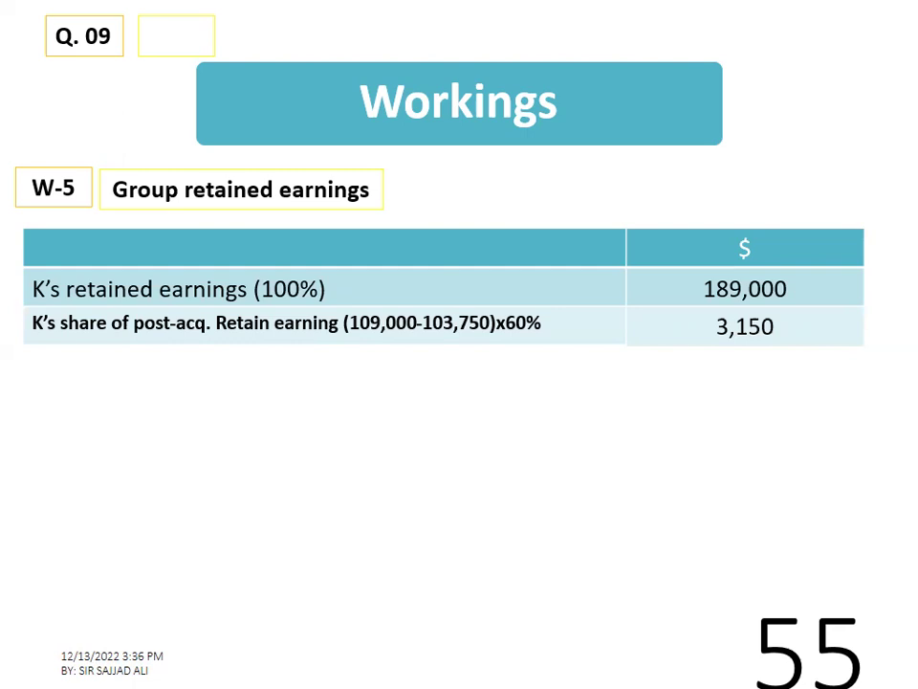
key("Right")
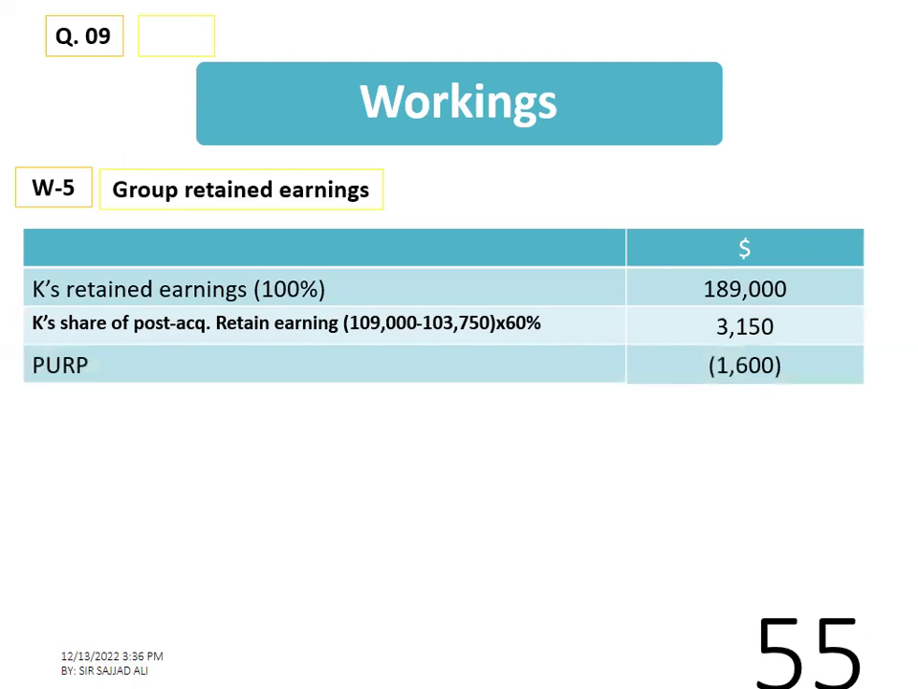
key("Right")
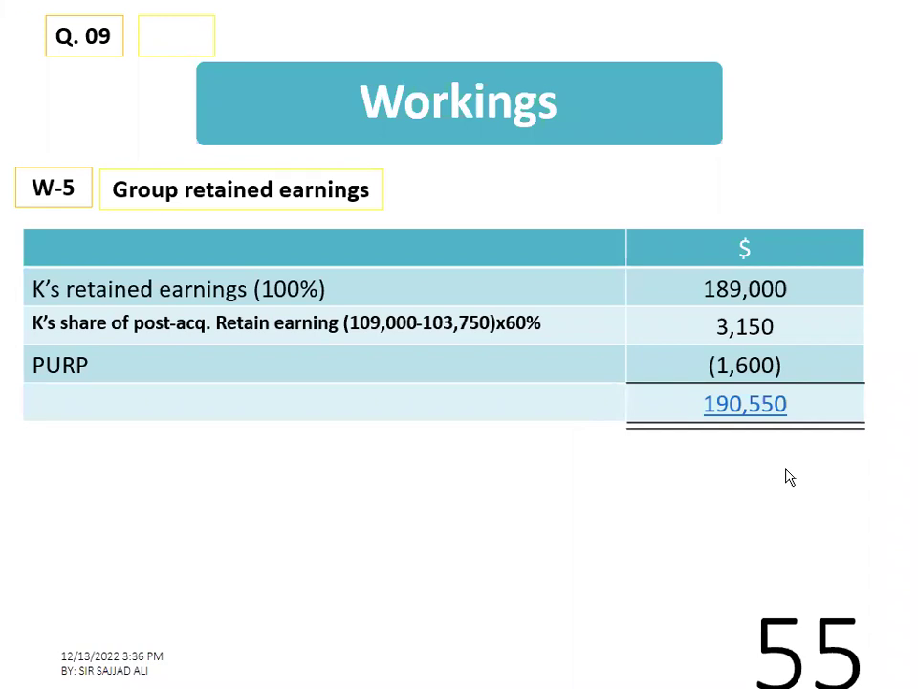
left_click(790, 509)
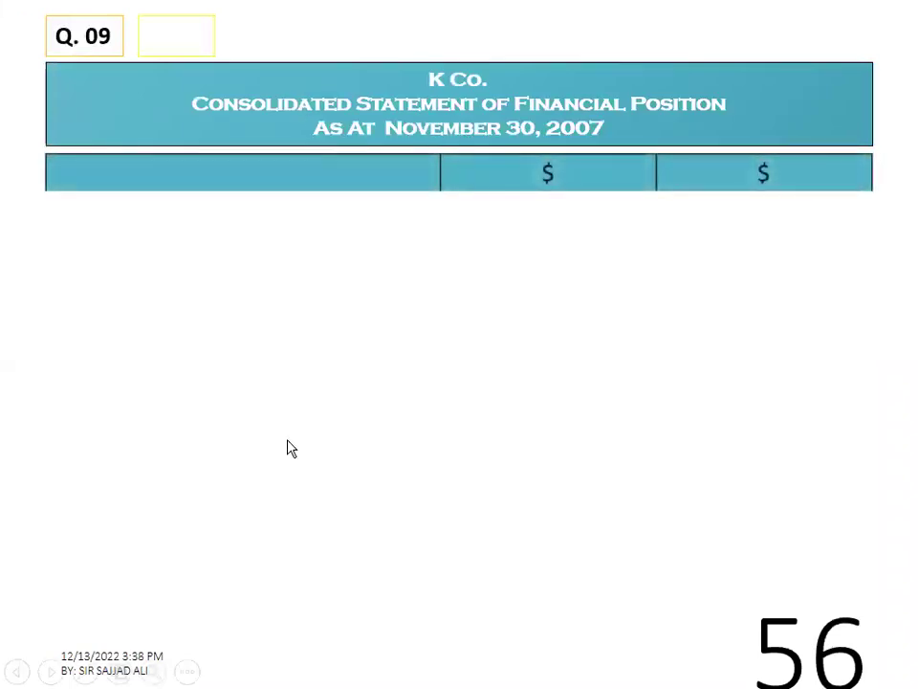
key("alt+Tab")
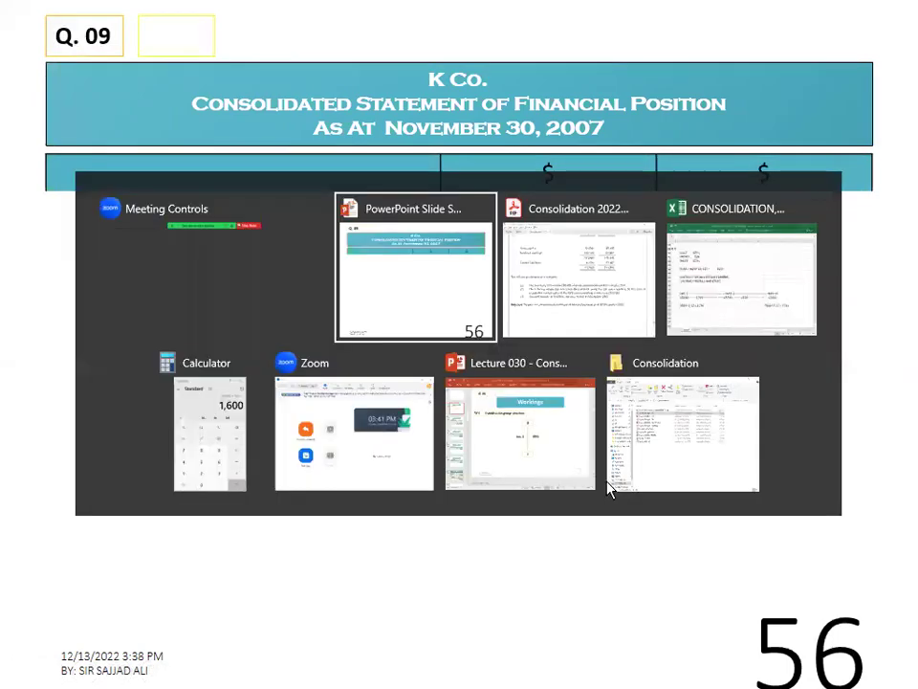
Check K's and S's asset figures in the Q.9 PDF and reveal the non-current asset rows on the consolidated statement slide
scroll(607, 479, "up", 5)
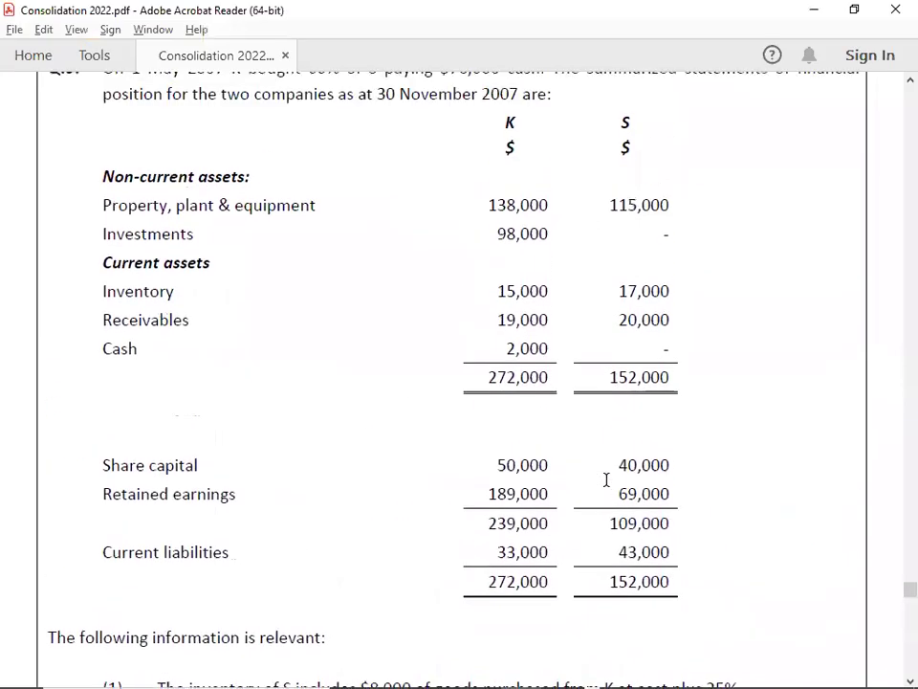
scroll(606, 483, "up", 1)
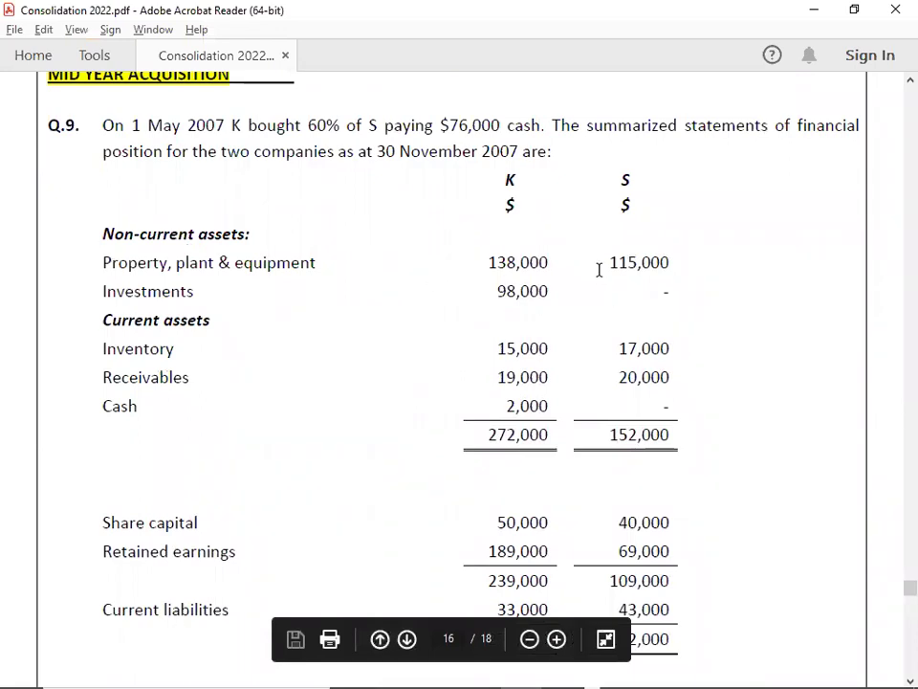
key("alt+Tab")
key("alt+Tab")
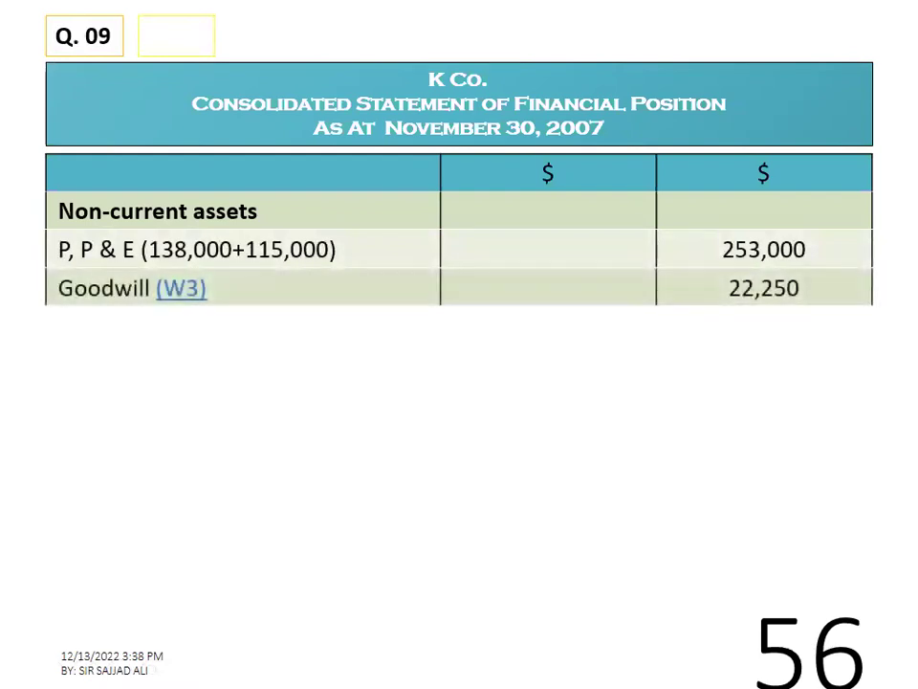
key("alt+Tab")
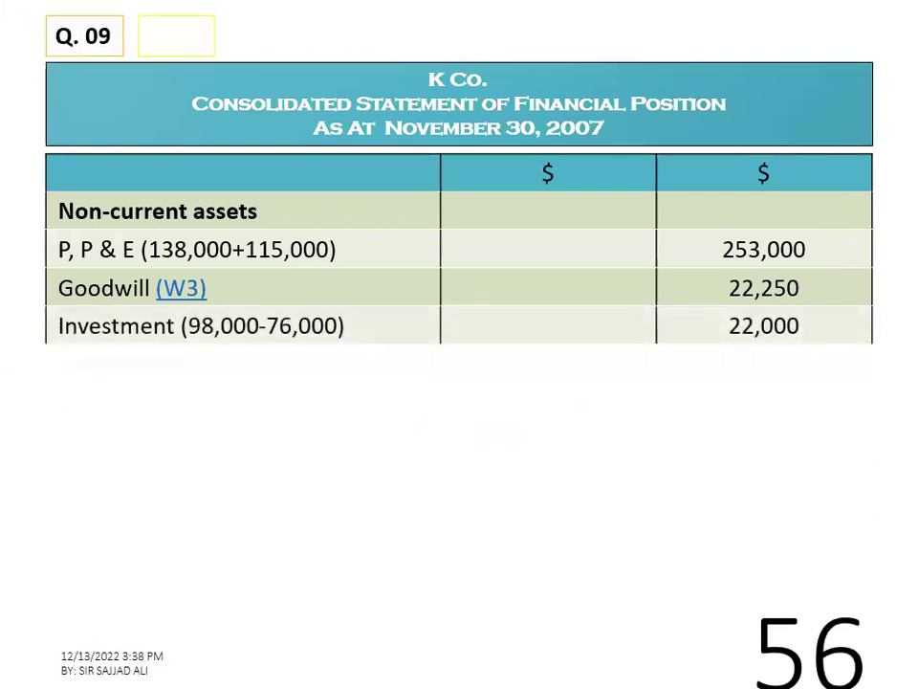
key("alt+Tab")
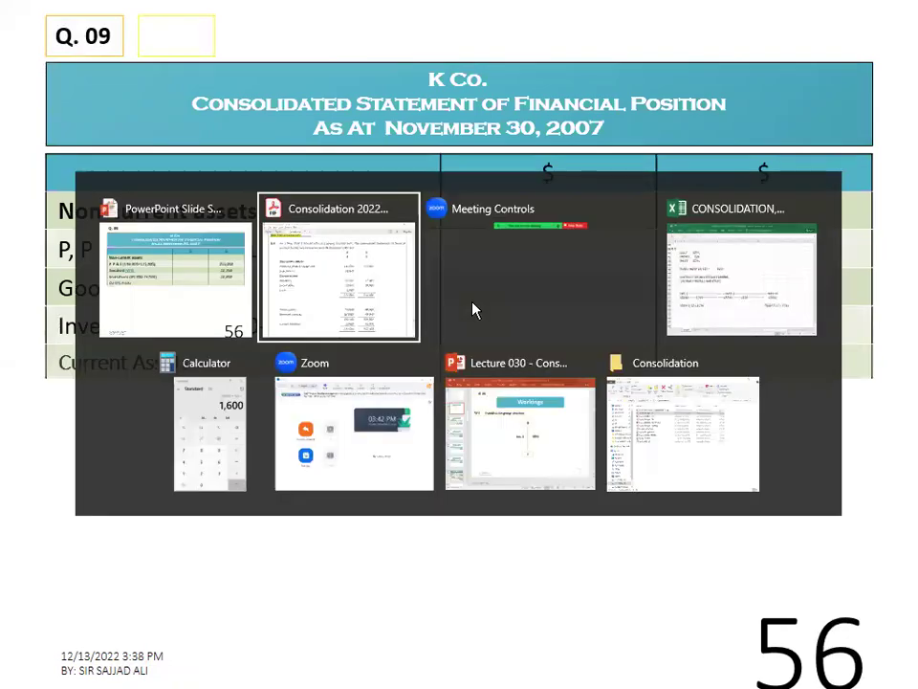
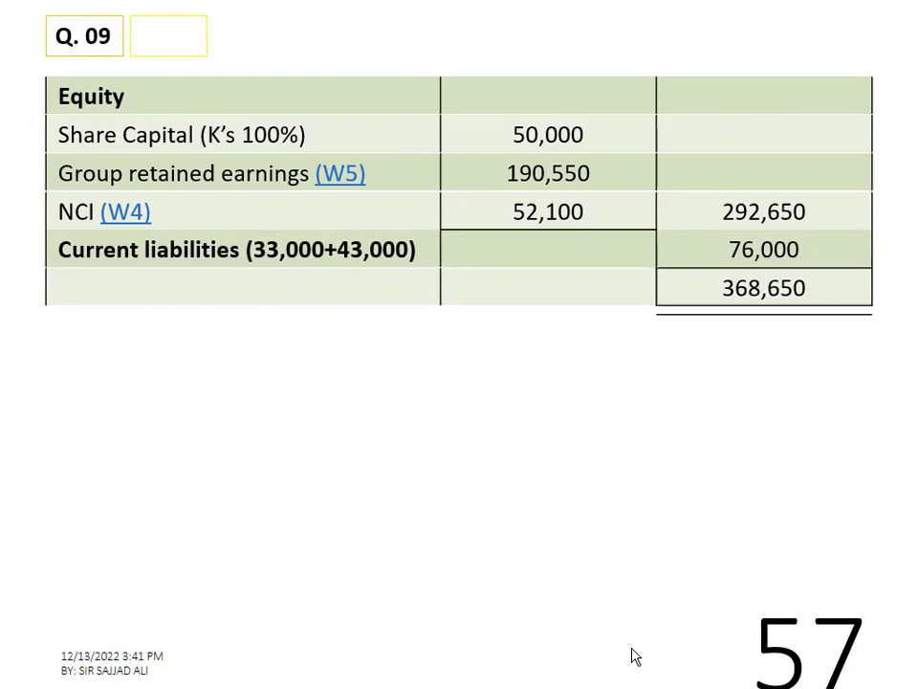
Switch to the Q.10 consolidated income statement template in Excel and read the Q.10 question in the PDF
left_click(634, 656)
left_click(53, 168)
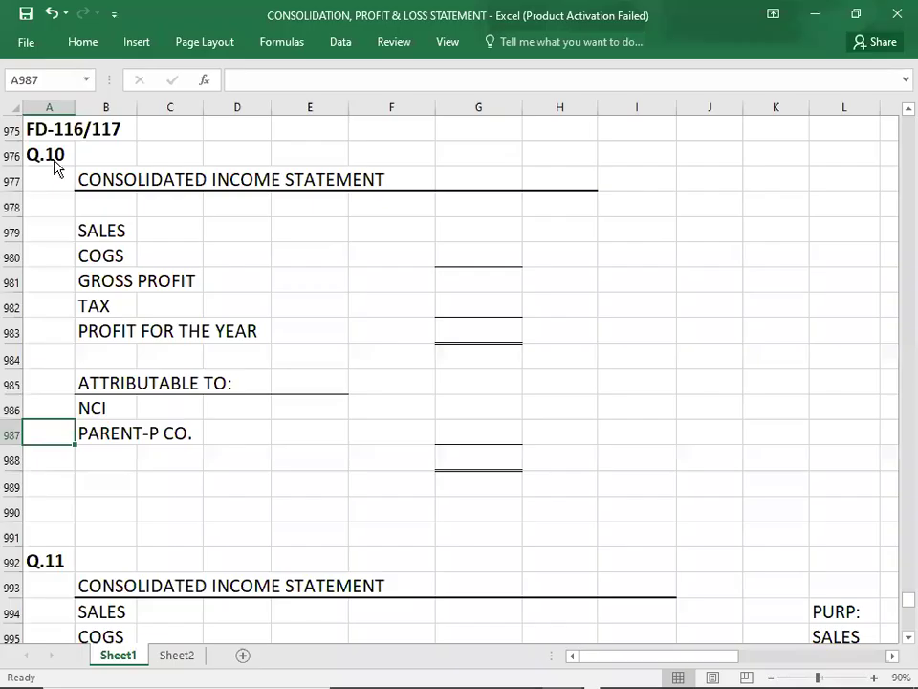
left_click(49, 157)
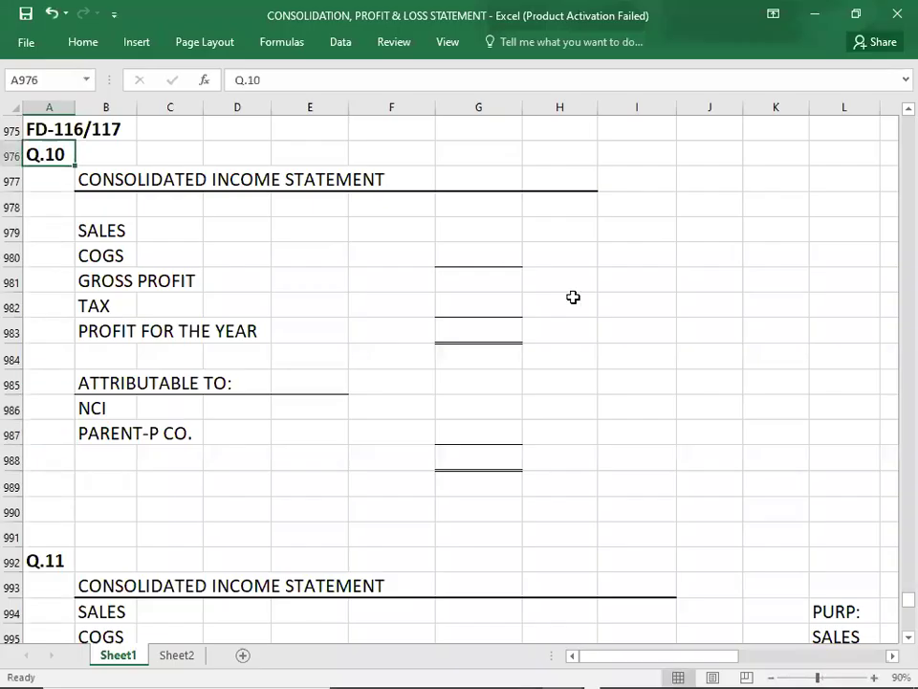
key("alt+Tab")
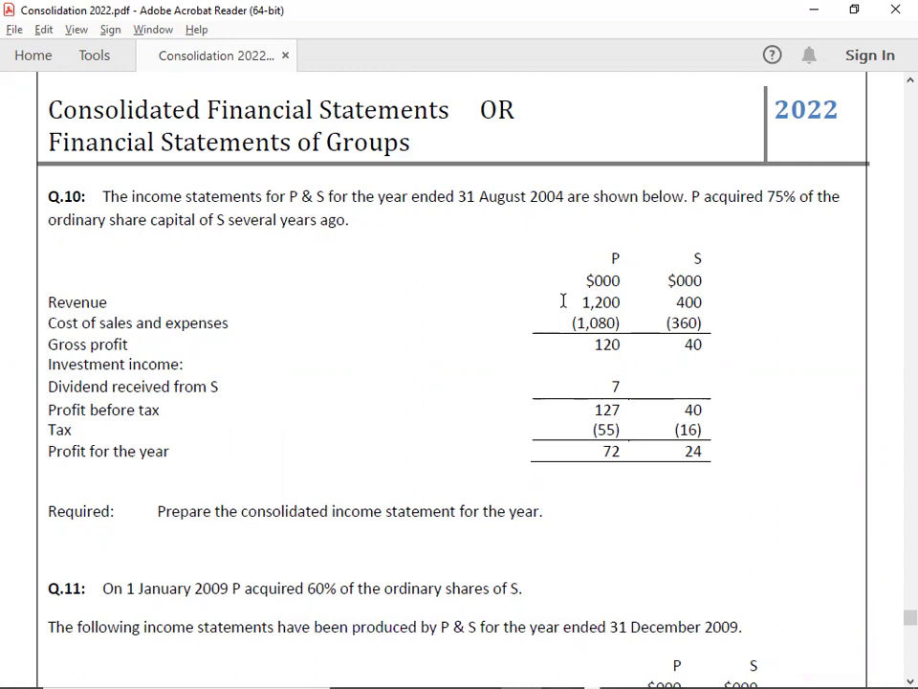
key("alt+Tab")
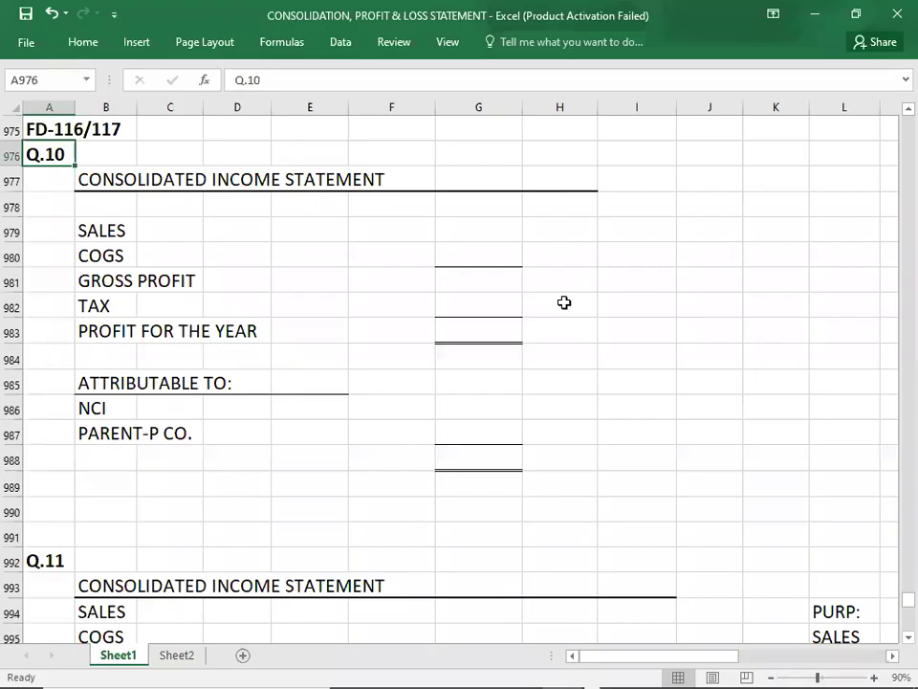
Using the PDF's revenue figures, enter the Q.10 sales working 1200+400 in column E and the total 1600 in column G
left_click(299, 228)
key("alt+Tab")
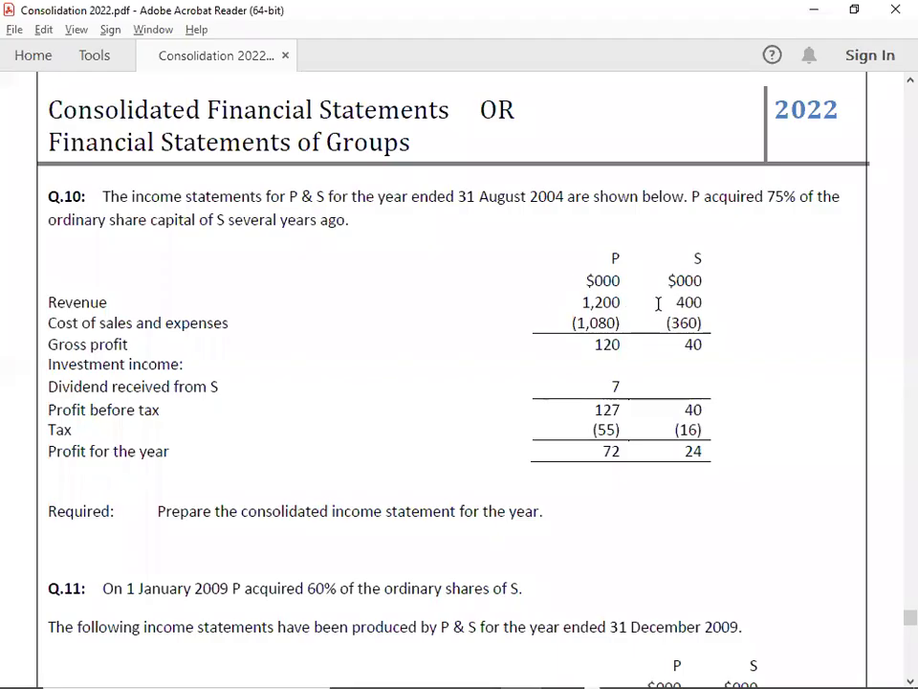
key("alt+Tab")
type("12")
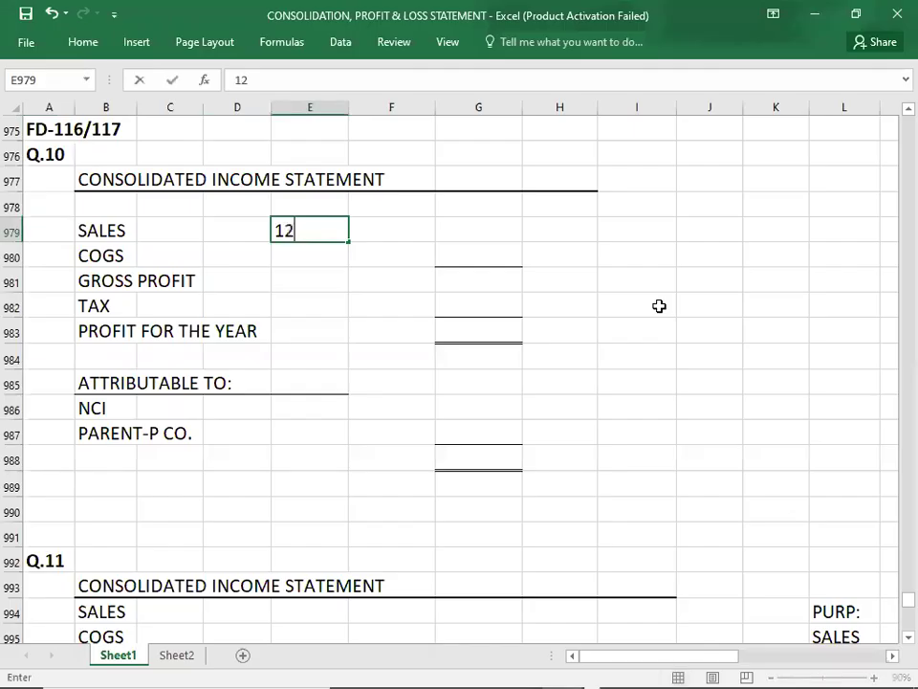
type("00+400")
key("Tab")
key("Tab")
type("1600")
key("Return")
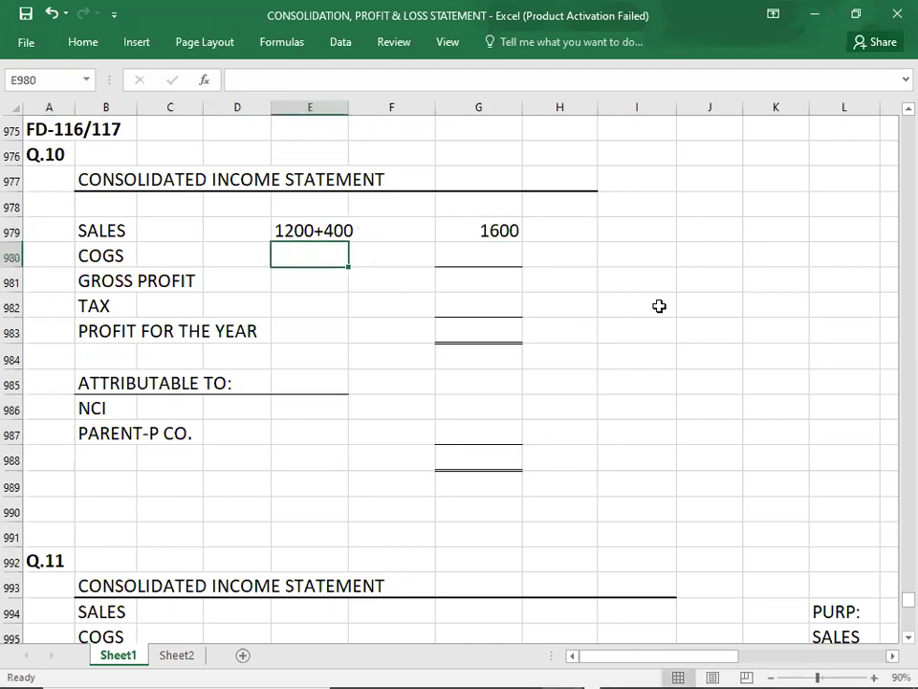
Using the PDF's cost of sales figures, enter the COGS working 1080+360 in column E and -1440 in column G
key("alt+Tab")
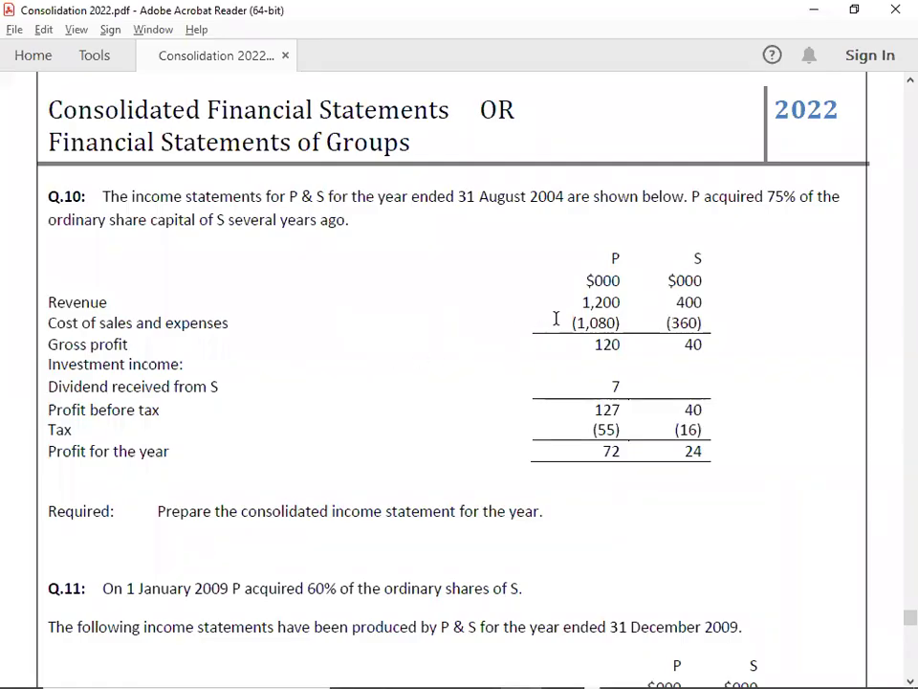
key("alt+Tab")
type("1080+360")
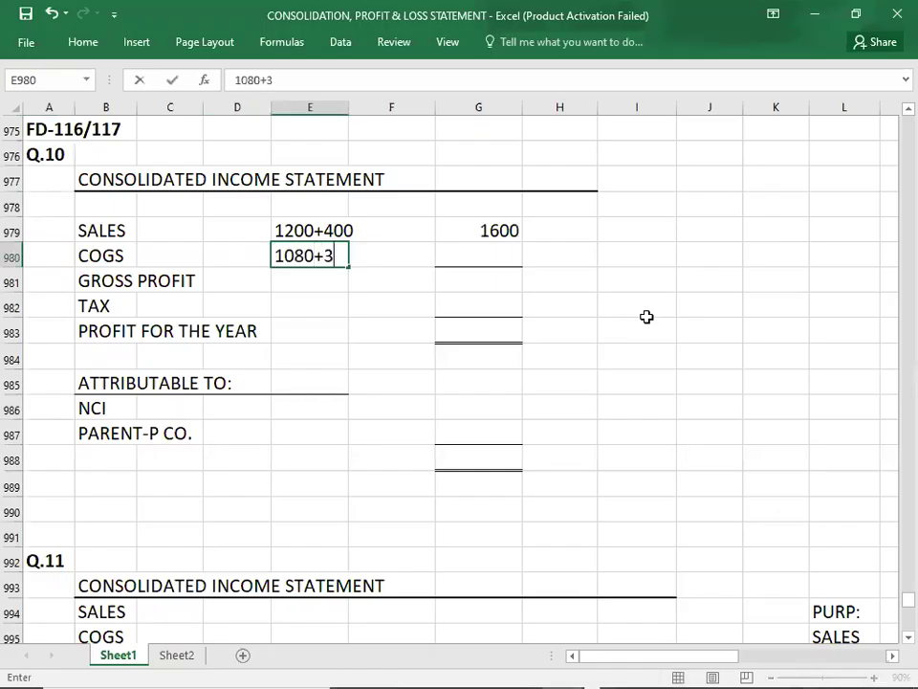
key("Tab")
key("Tab")
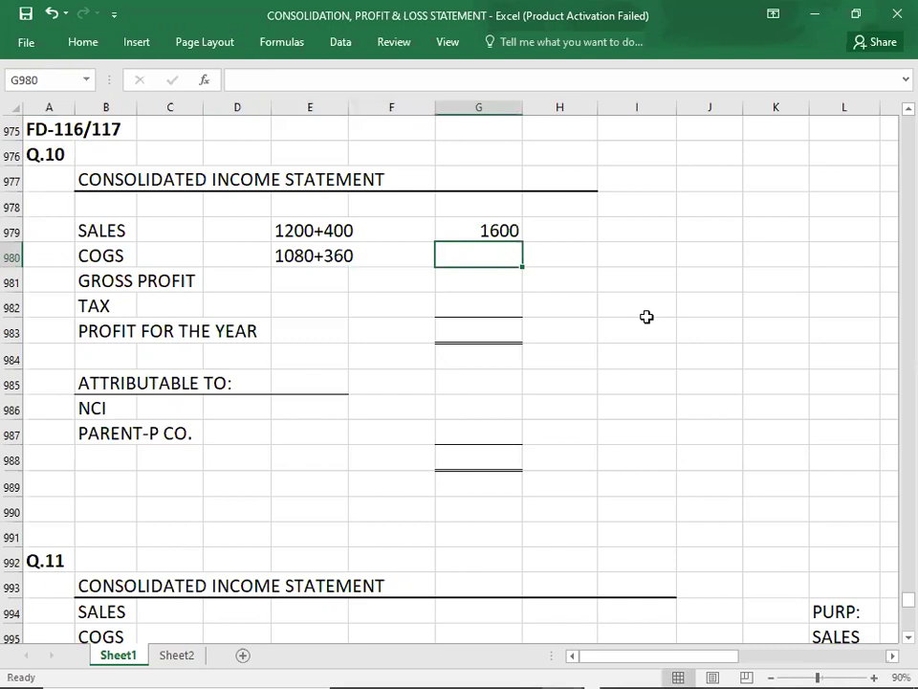
type("-")
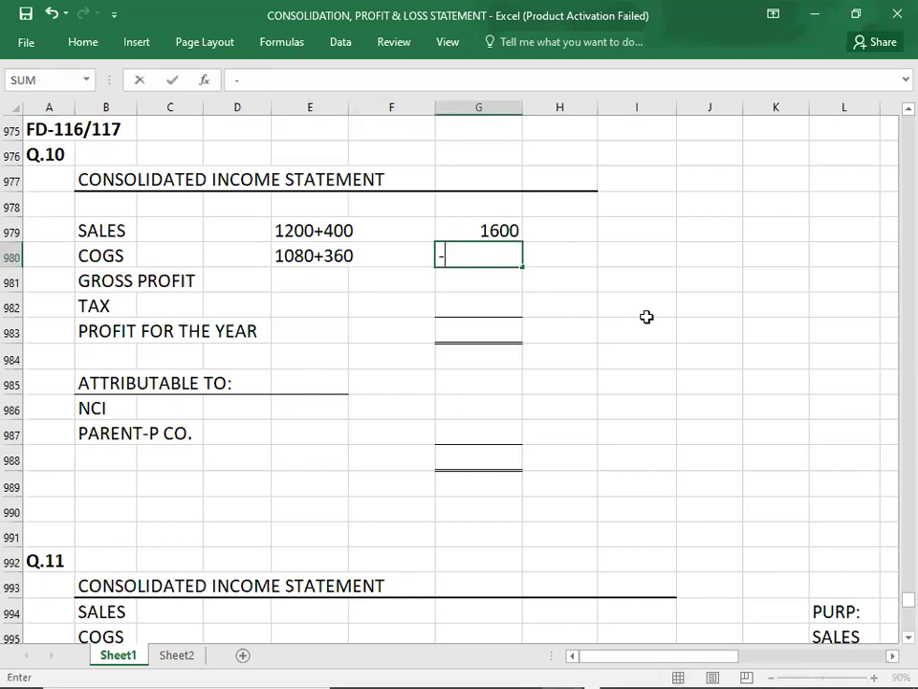
type("1440")
key("ctrl+Return")
key("Return")
Sum the sales and COGS amounts and enter 160 as the gross profit in column G
key("Right")
key("Right")
key("Up")
key("Up")
key("shift+Down")
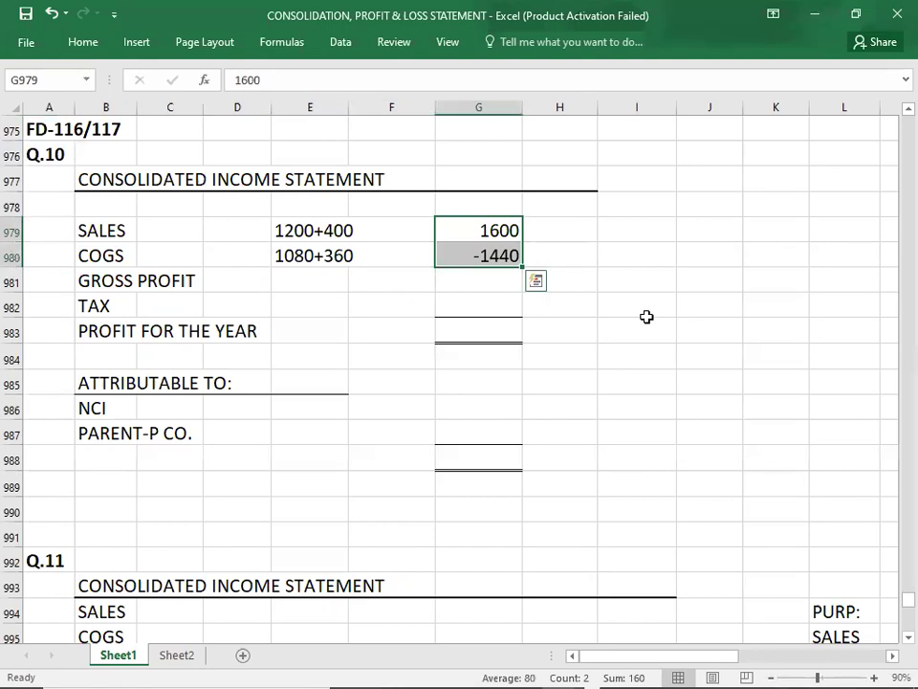
key("Down")
key("Down")
type("1")
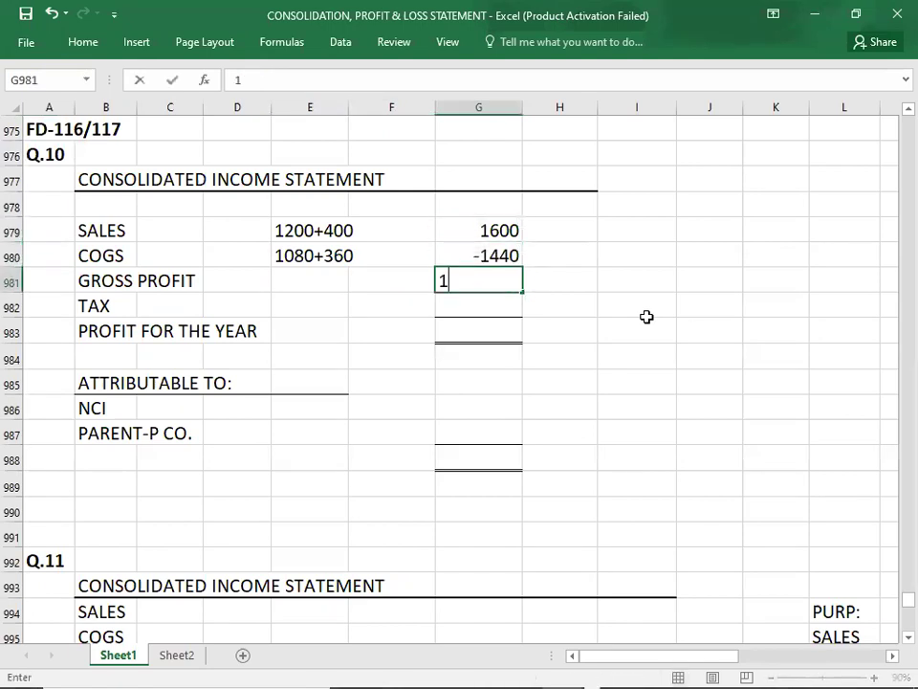
type("60")
key("BackSpace")
type("60")
key("Return")
Check the dividend and tax lines in the PDF, and enter the tax working 55+16 in column E and -71 in column G
key("alt+Tab")
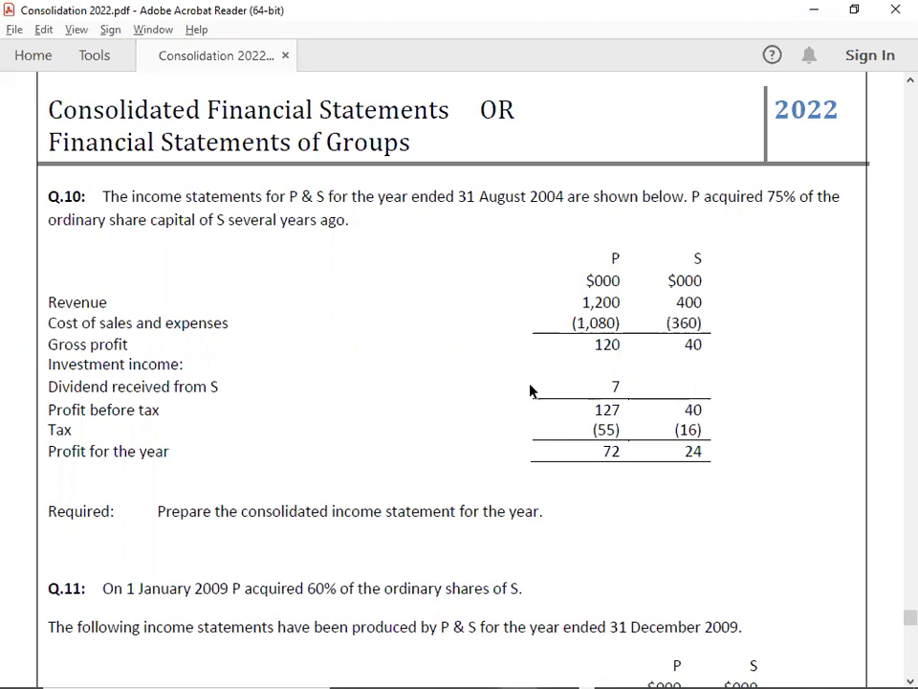
key("alt+Tab")
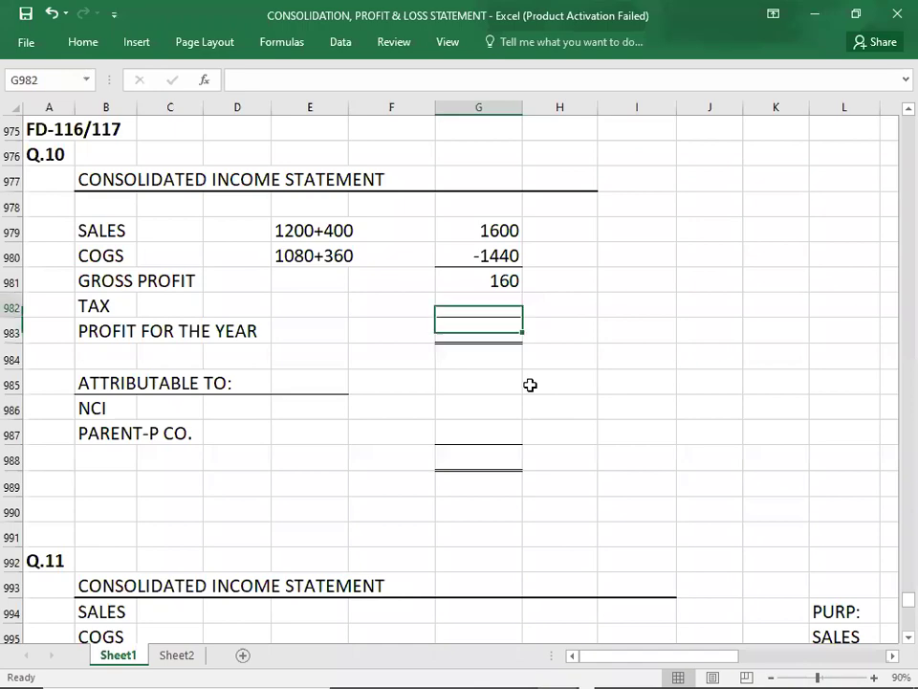
key("alt+Tab")
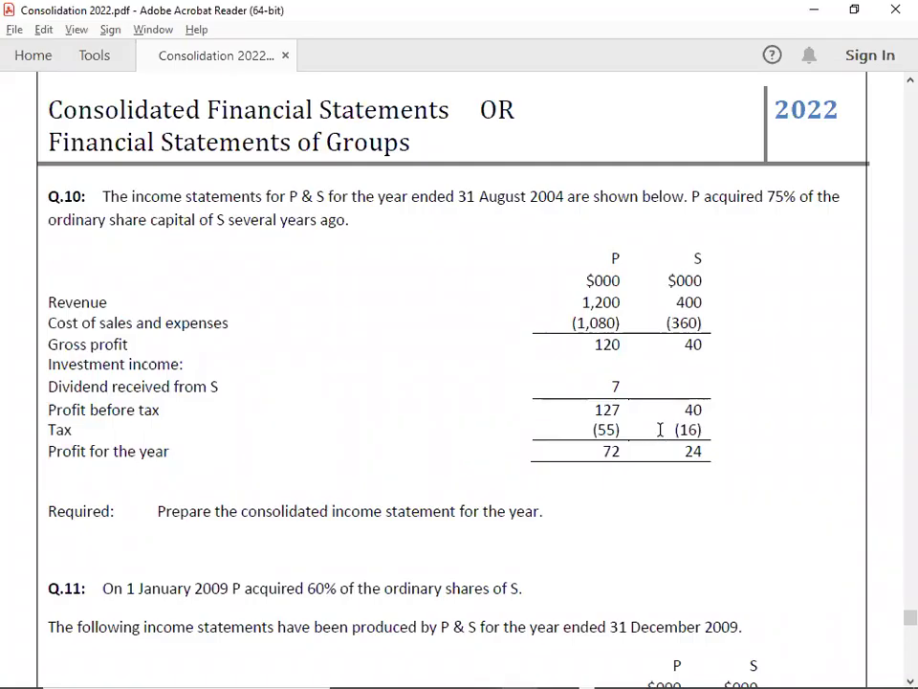
key("alt+Tab")
key("Left")
key("Left")
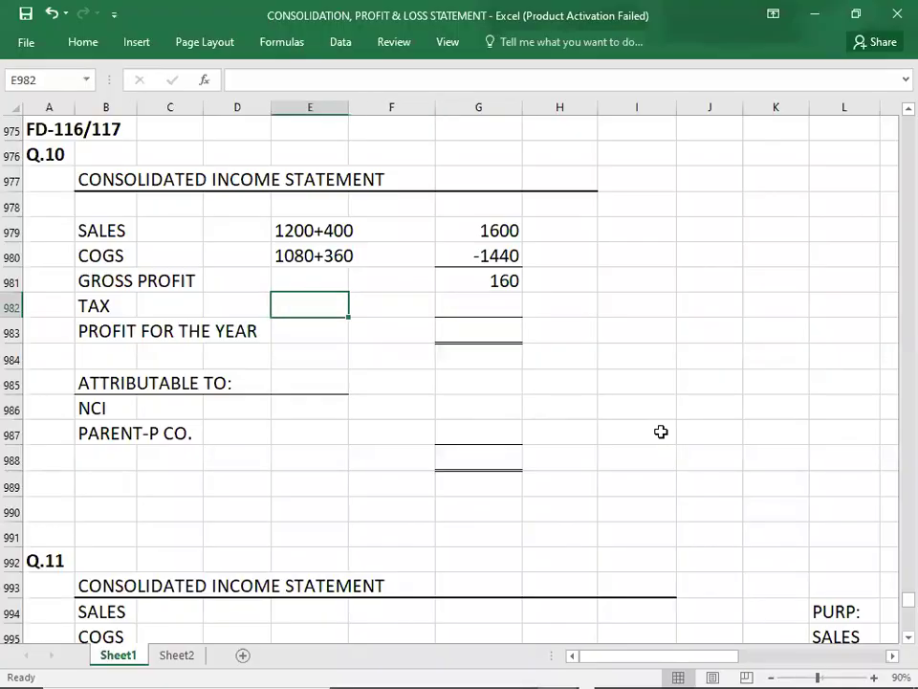
type("55+16")
key("Right")
key("Right")
key("Right")
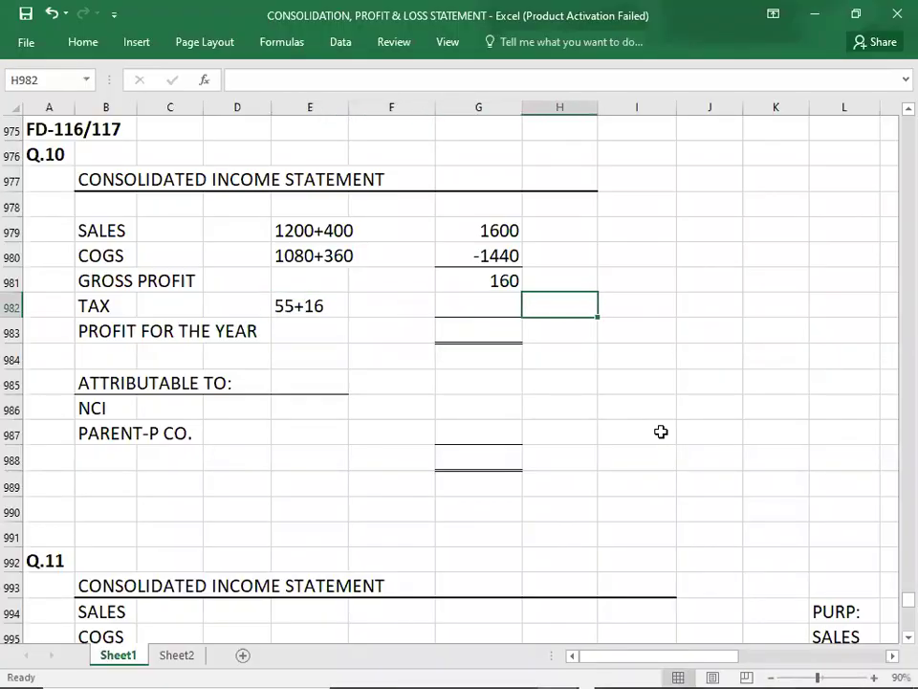
key("Left")
type("-71")
key("Return")
Sum the gross profit and tax amounts and enter 89 as the profit for the year in column G
key("Up")
key("Up")
key("shift+Down")
key("Down")
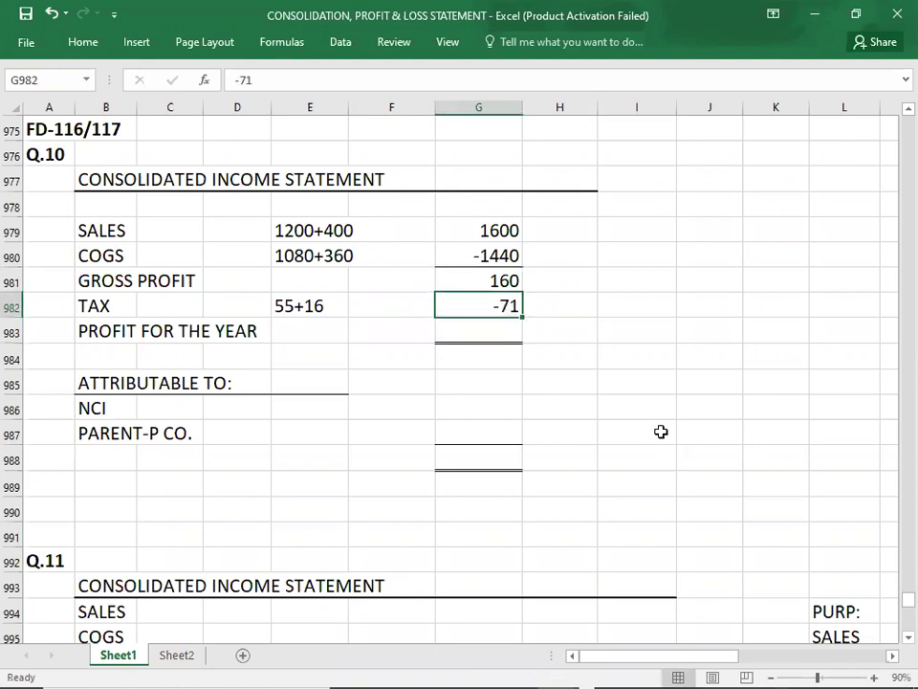
key("Down")
type("89")
key("Return")
key("Down")
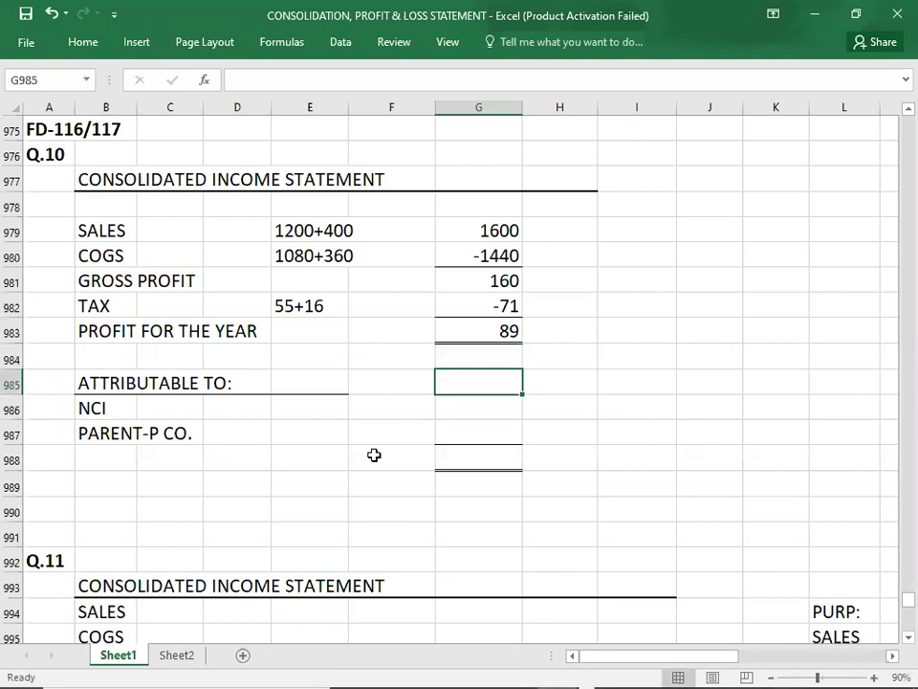
Examine P's shareholding and S's profit for the year in the PDF against the NCI row and consolidated profit in Excel
left_click(253, 410)
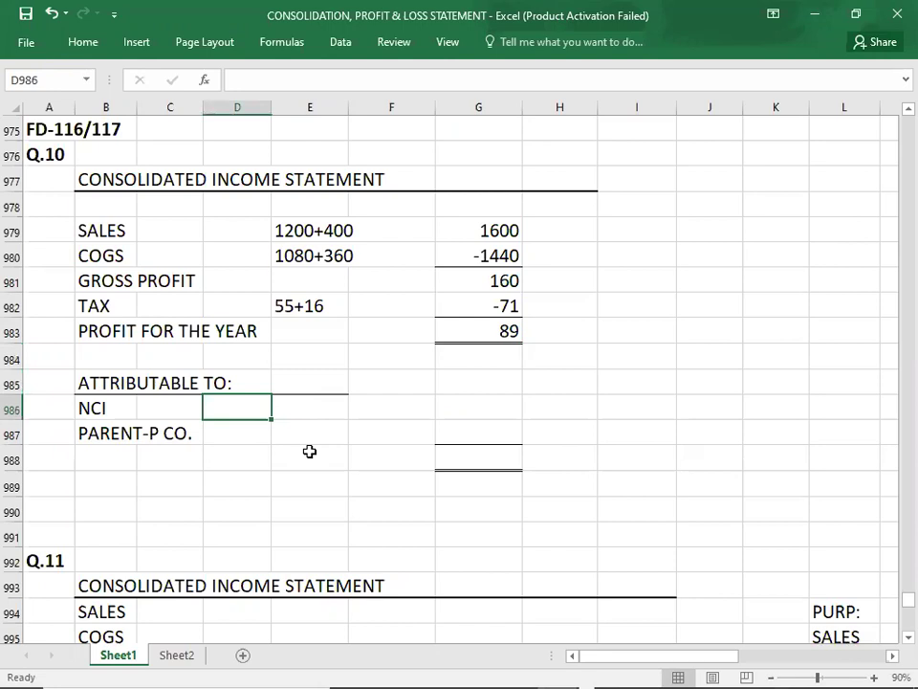
key("alt+Tab")
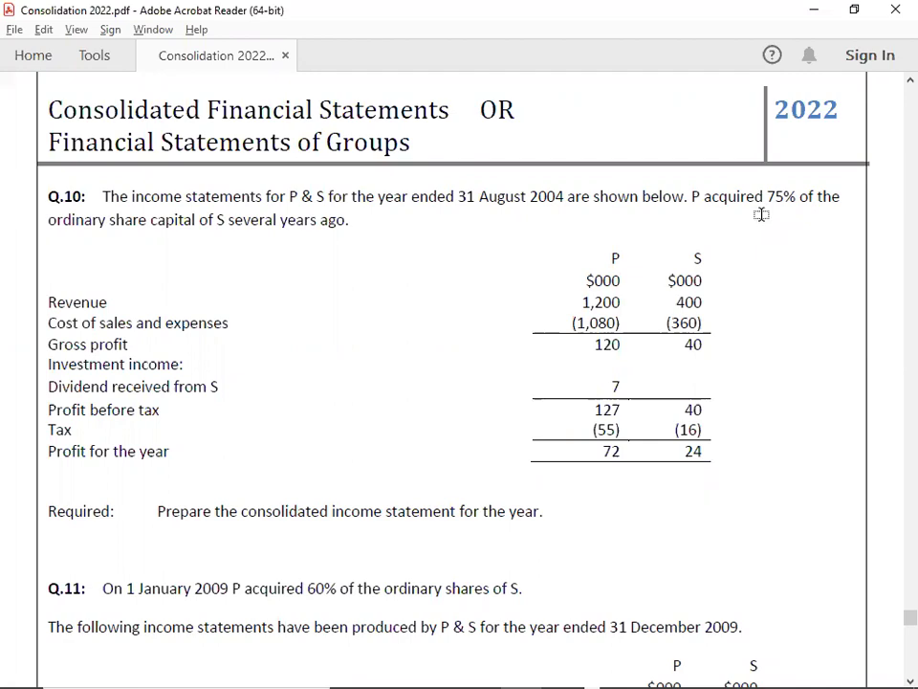
key("alt+Tab")
left_click(452, 336)
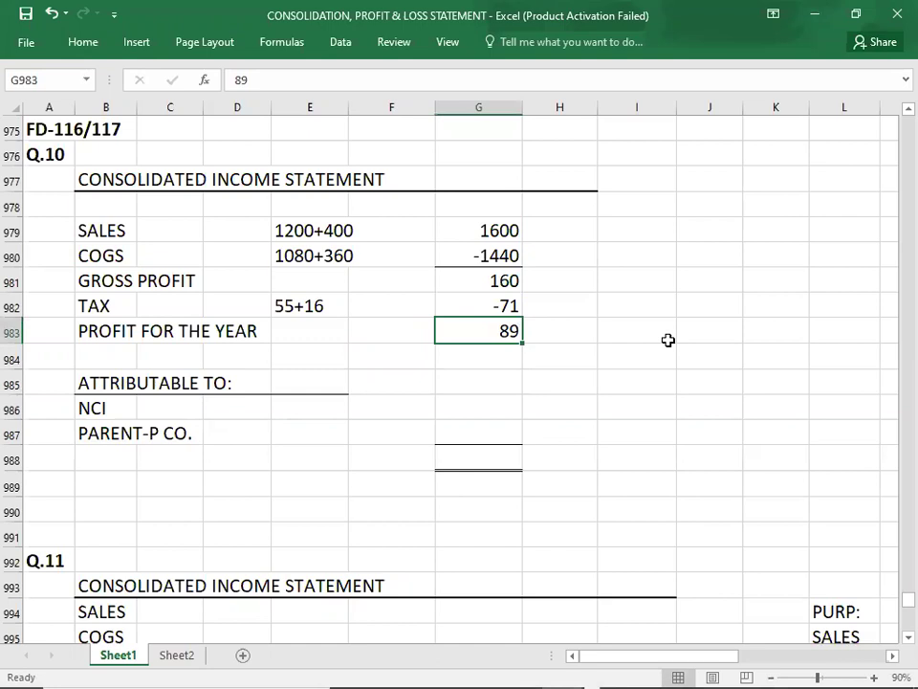
left_click(226, 404)
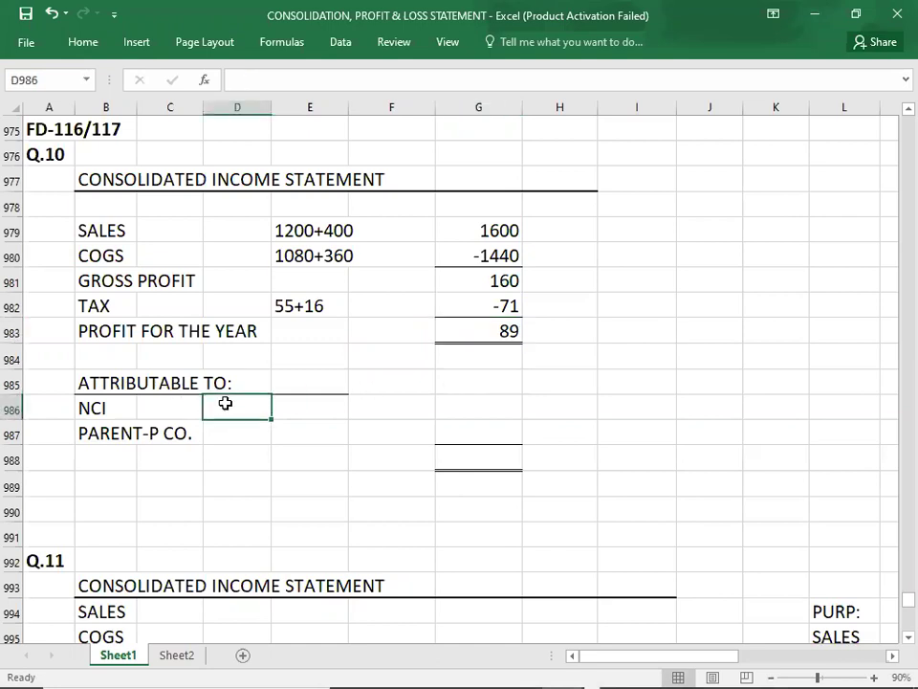
left_click(486, 335)
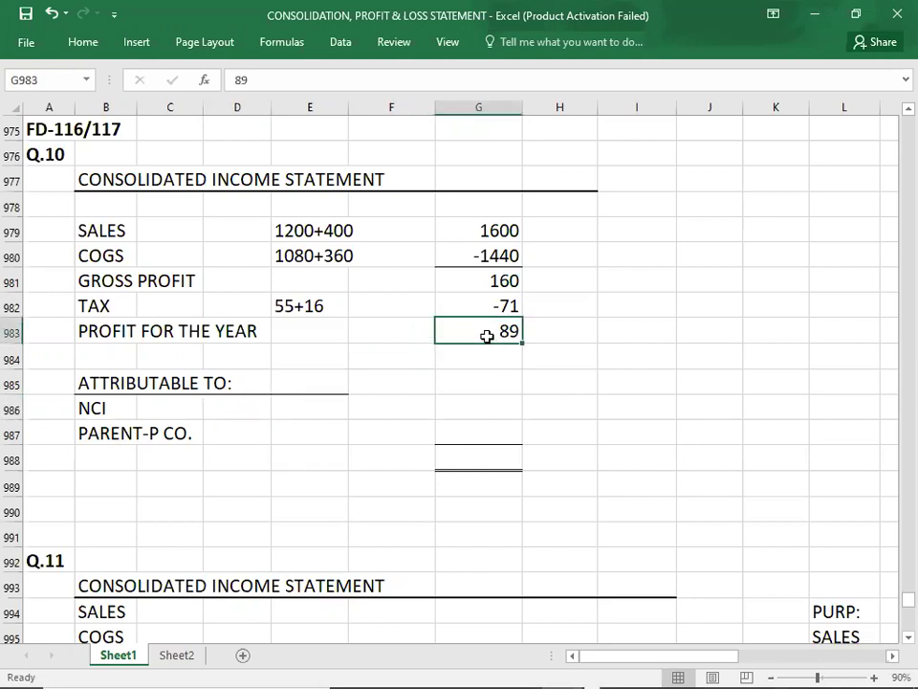
left_click(227, 413)
key("alt+Tab")
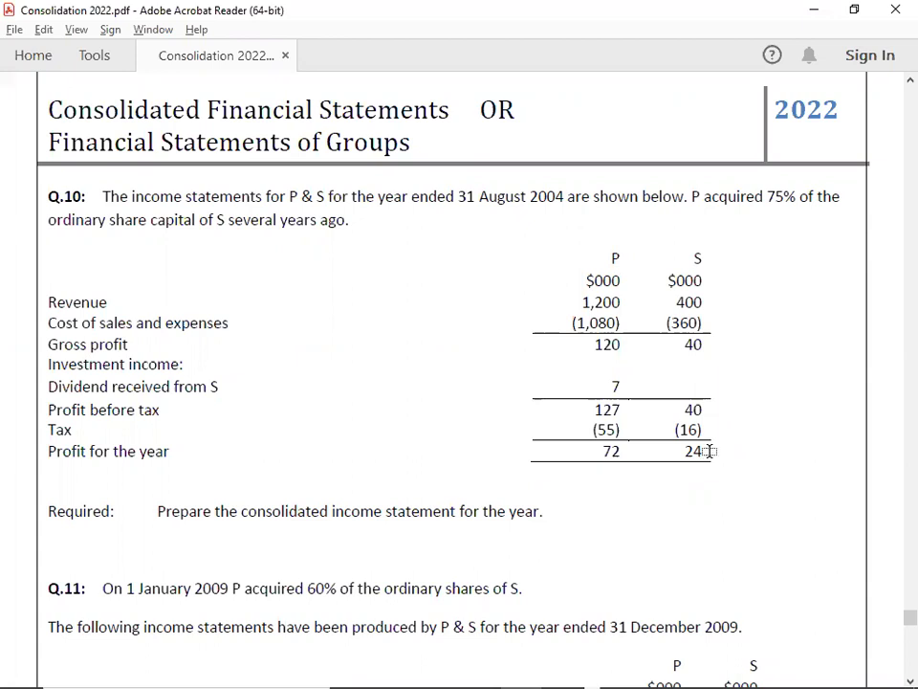
key("alt+Tab")
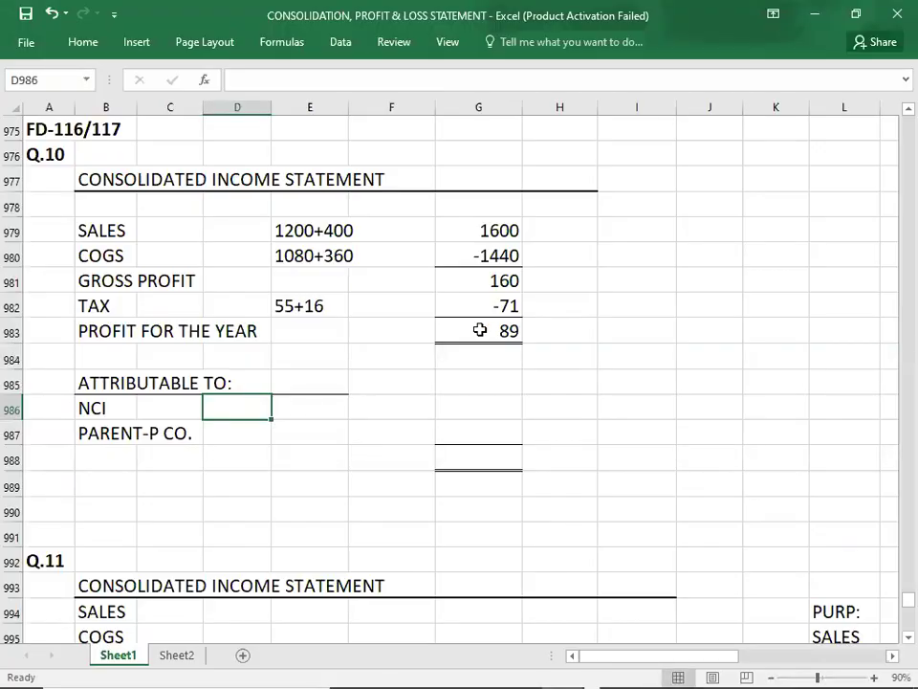
key("alt+Tab")
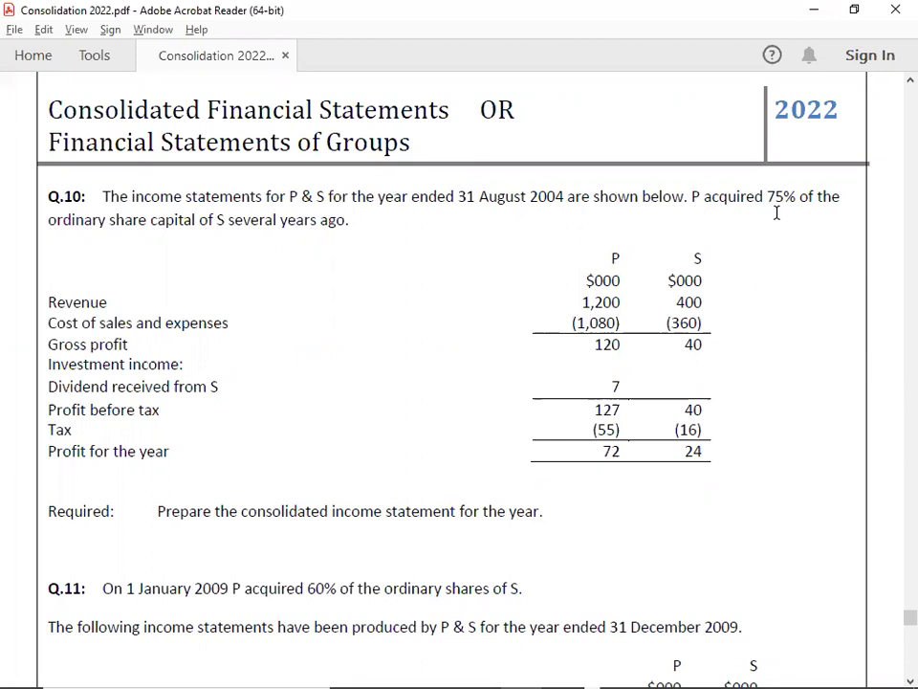
key("alt+Tab")
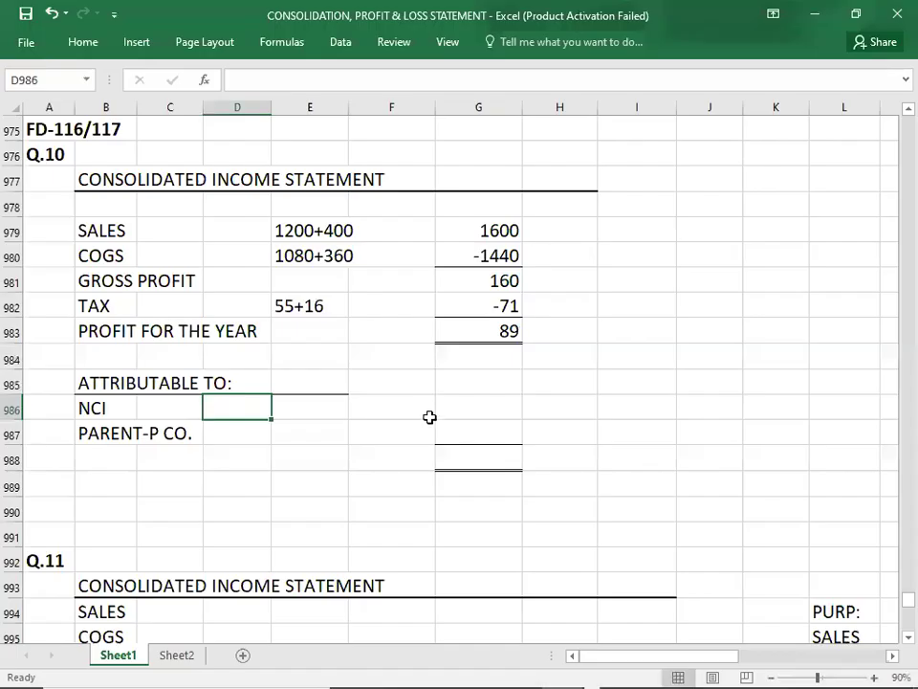
Check S's profit for the year in the PDF, and try 24*75% and 24-25% as the NCI working in column D
left_click(459, 327)
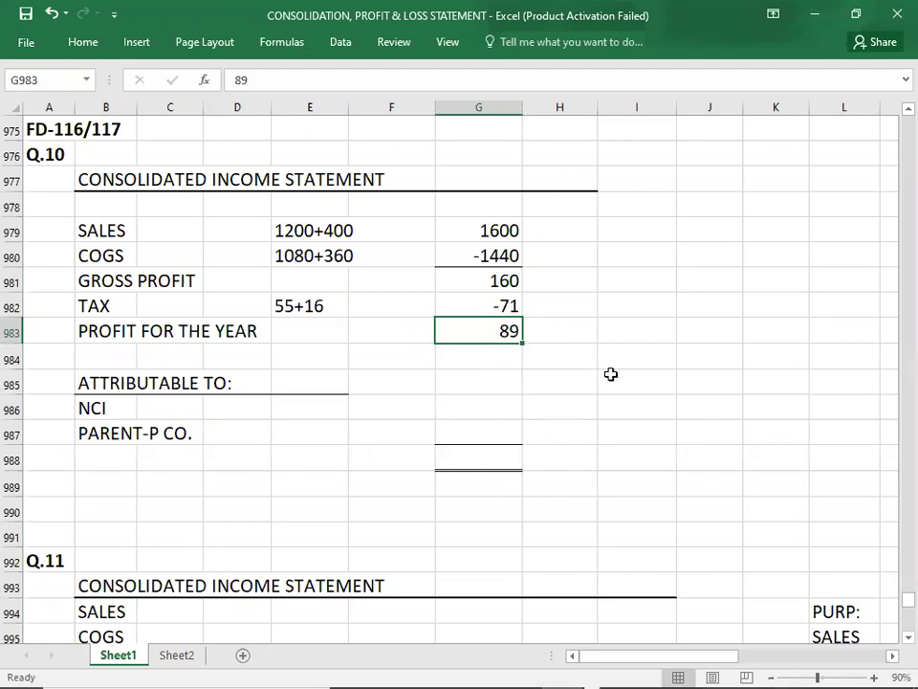
key("alt+Tab")
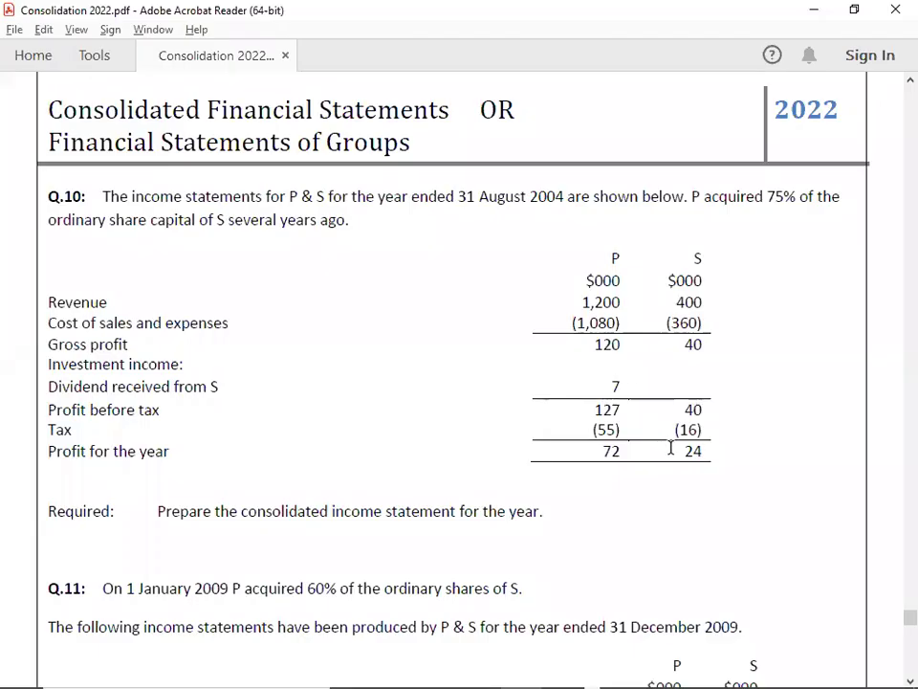
key("alt+Tab")
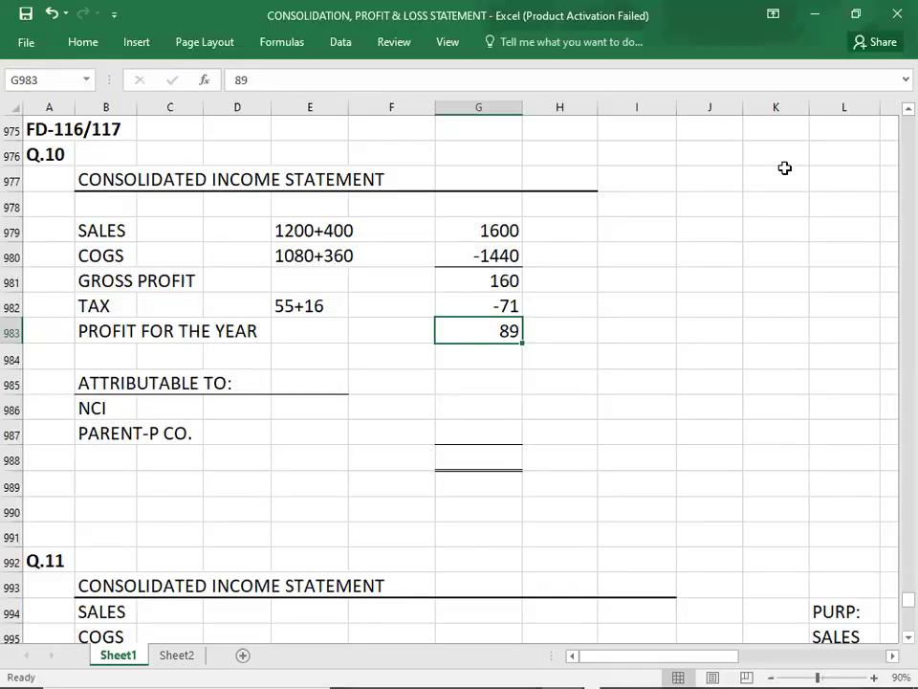
left_click(241, 399)
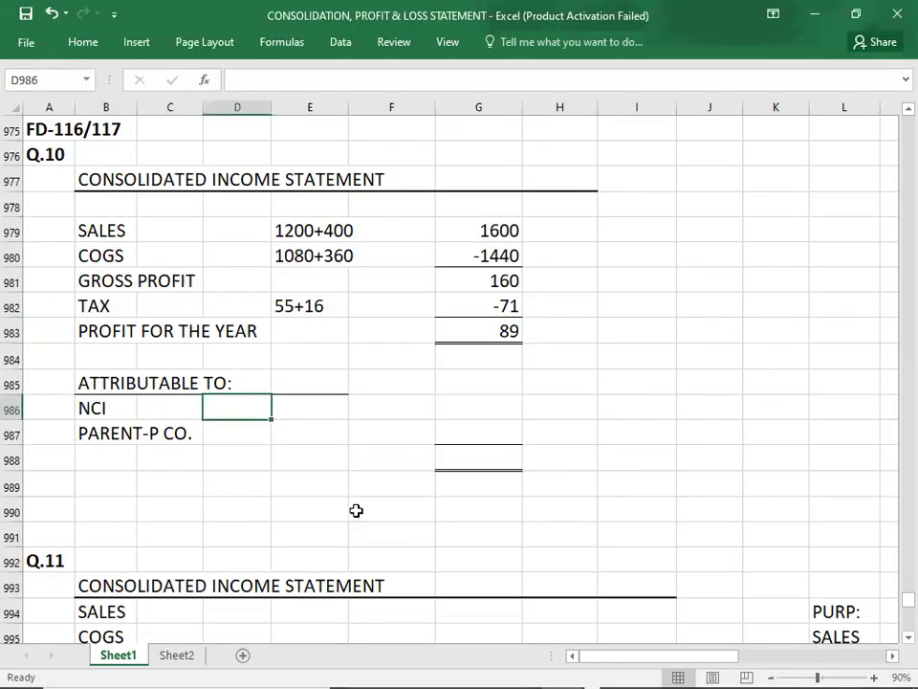
type("24*75%")
key("Tab")
key("Tab")
key("Tab")
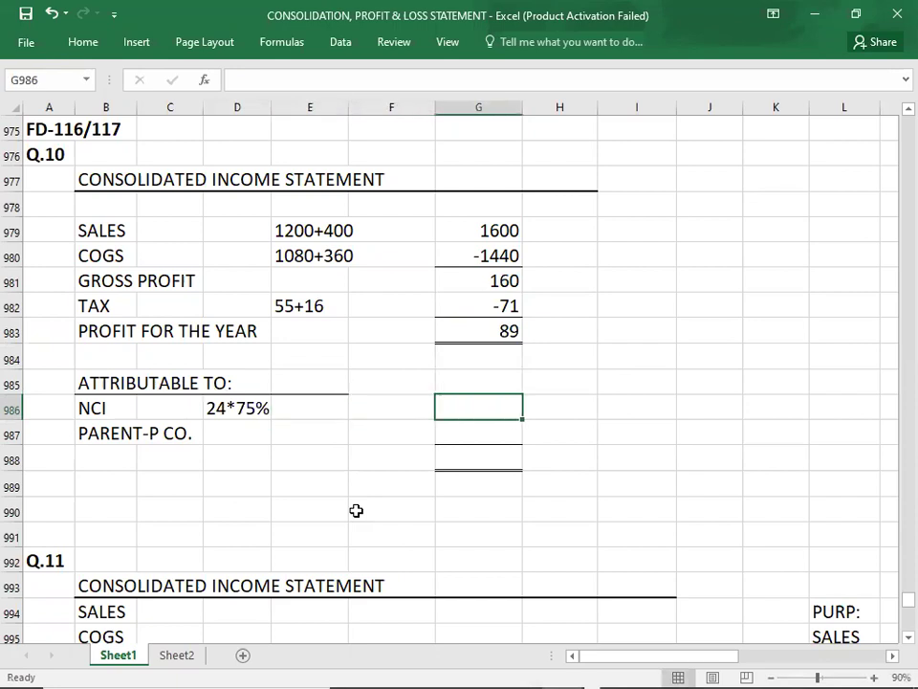
key("Left")
key("Left")
key("Left")
type("24-25")
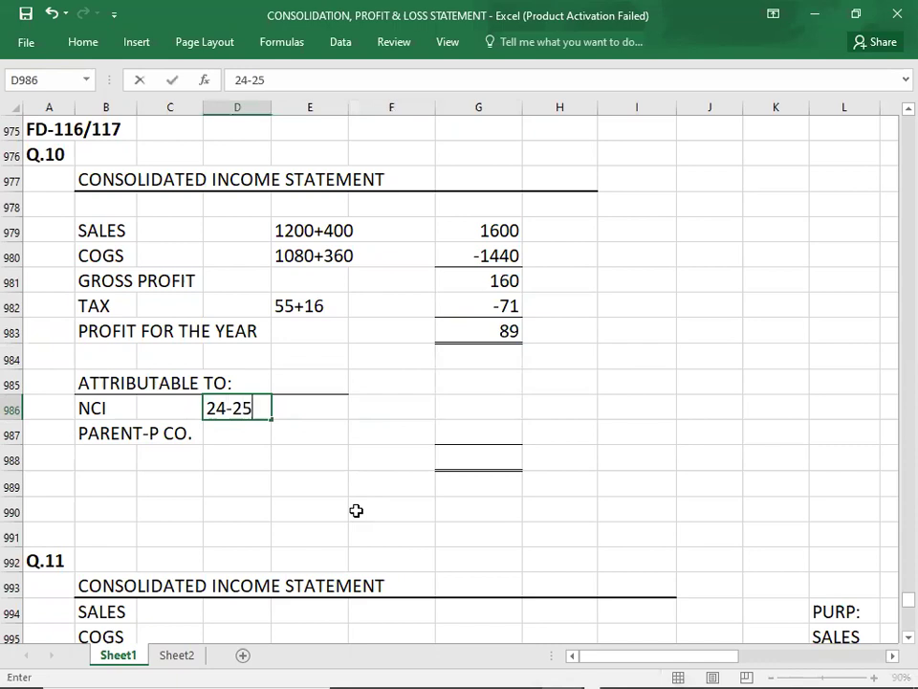
type("%")
key("Tab")
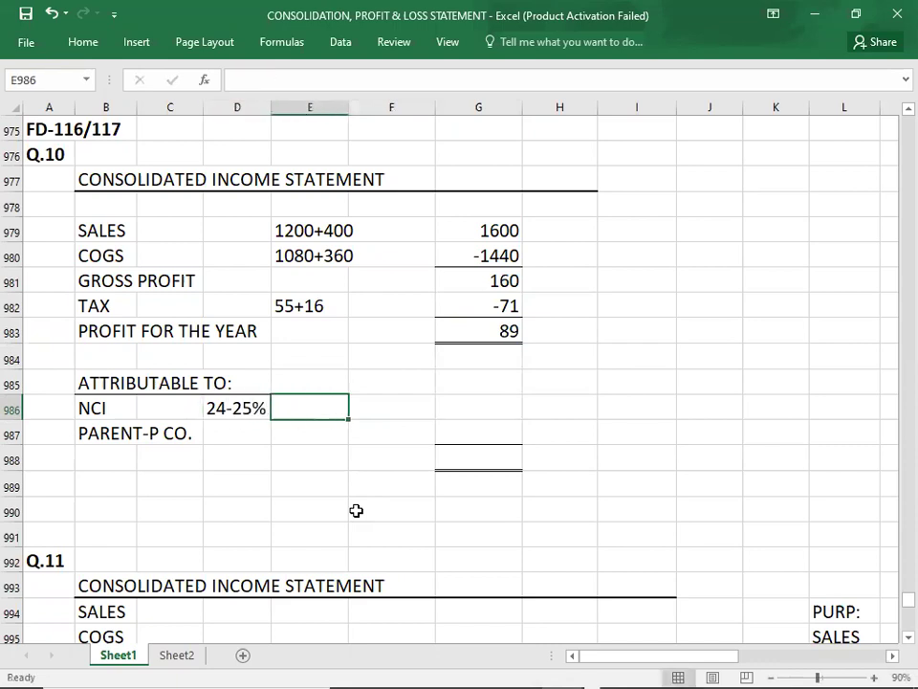
Enter the NCI working 24*25% in column D and 6 as its share of profit in column G
key("Left")
type("24*")
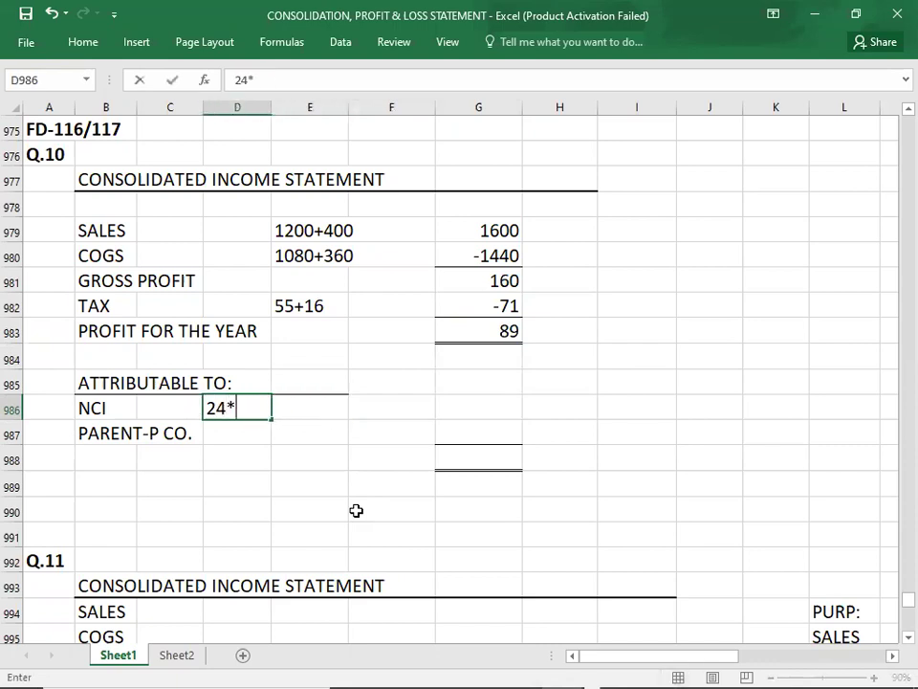
type("25%")
key("Right")
key("Right")
key("Right")
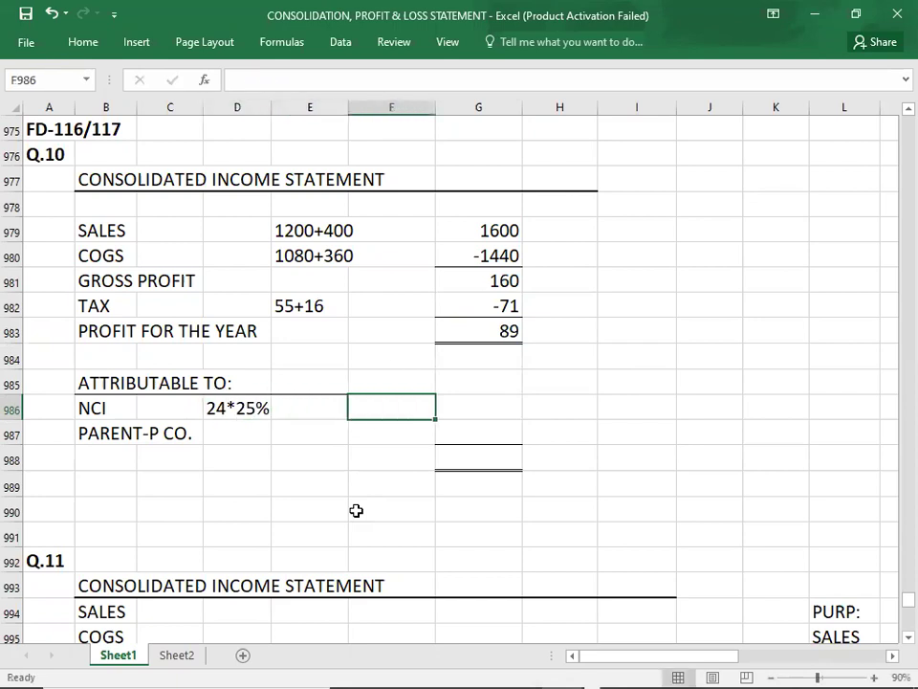
type("6")
key("Return")
Enter the parent's working 89-6 in column D and 83 as its share of profit in column G
key("Left")
key("Left")
key("Left")
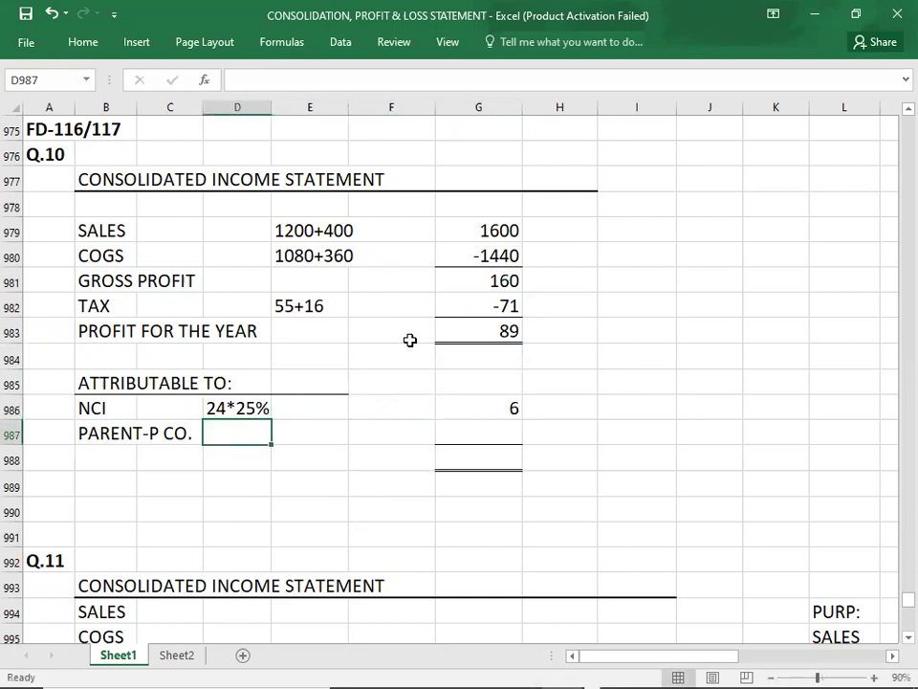
type("89-6")
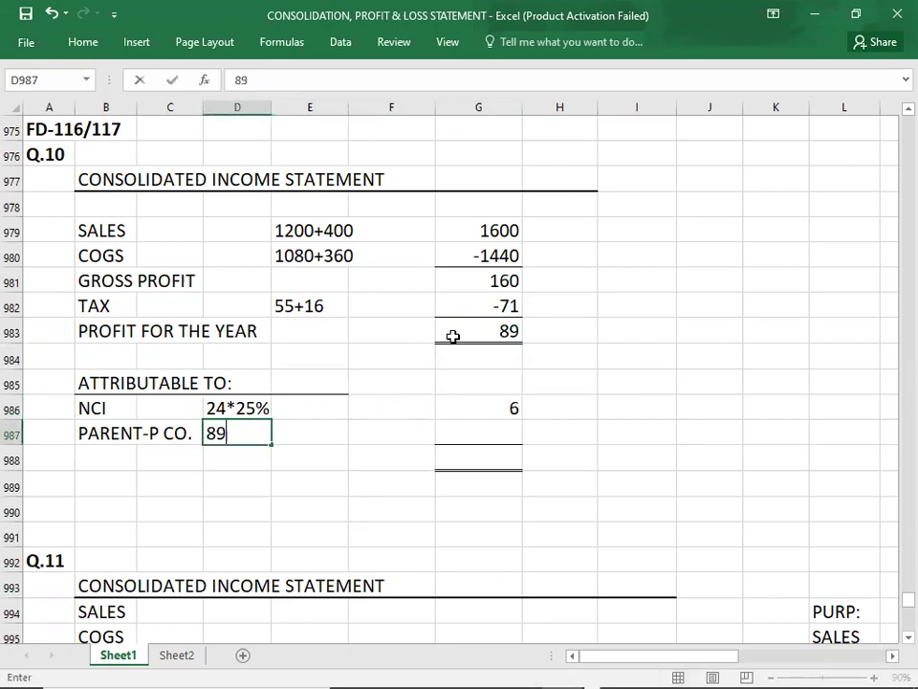
key("Right")
key("Right")
key("Right")
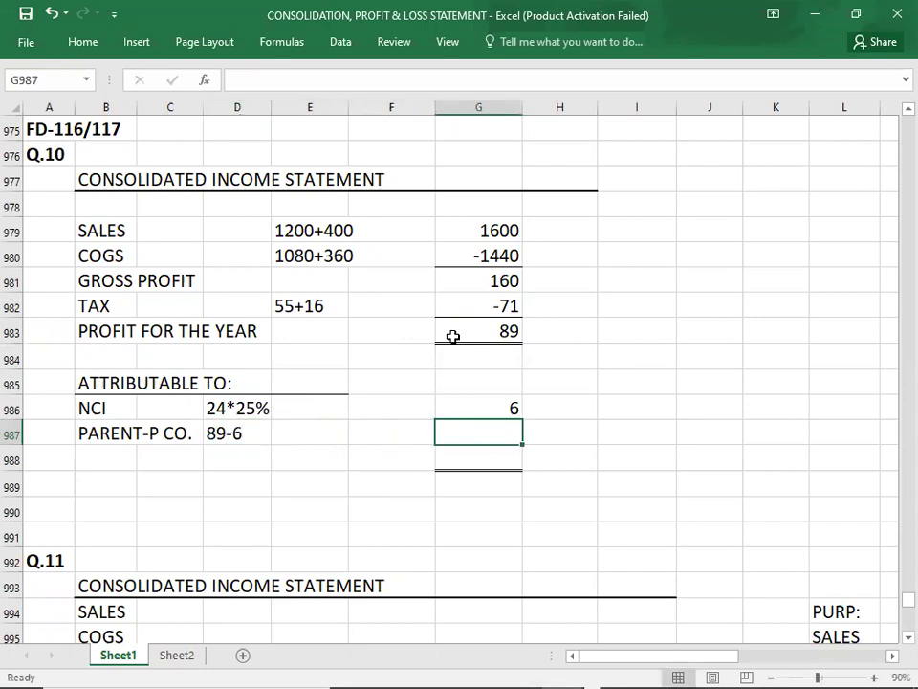
type("83")
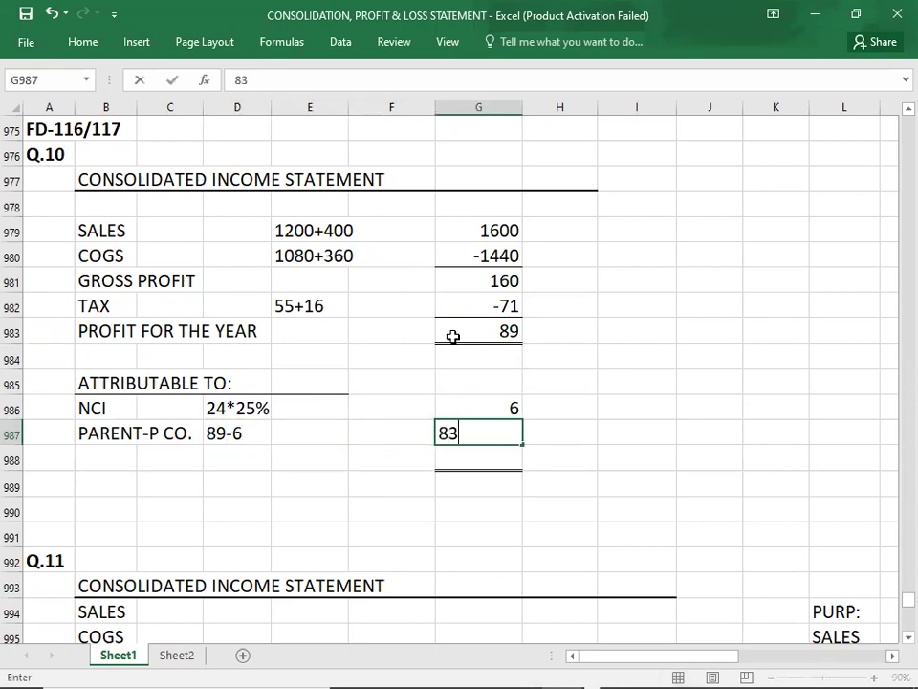
key("Return")
Enter 89 as the total attributable profit below the NCI and parent shares in column G
key("Right")
key("Right")
key("Right")
type("89")
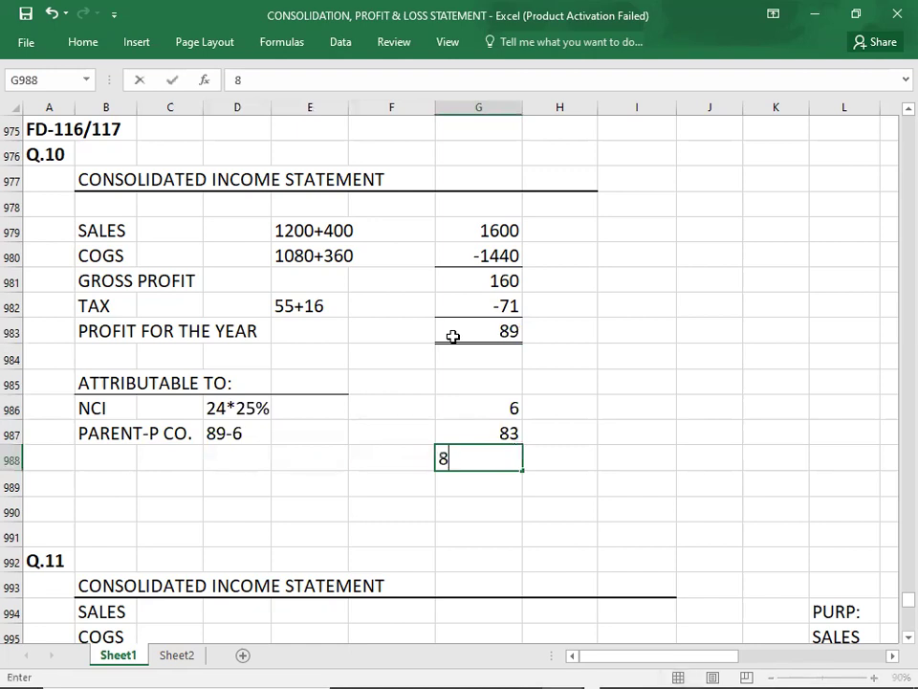
key("Return")
key("Down")
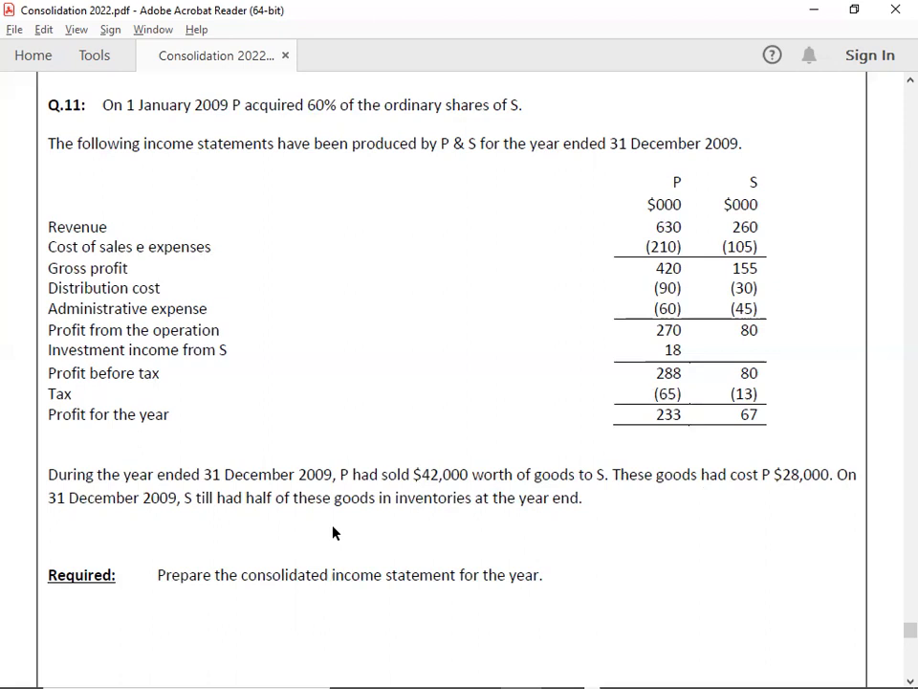
Switch to Excel, check the intra-group sale in the PDF, and enter 42000 as sales in Q.11's PURP working in column M
key("alt+Tab")
key("alt+Tab")
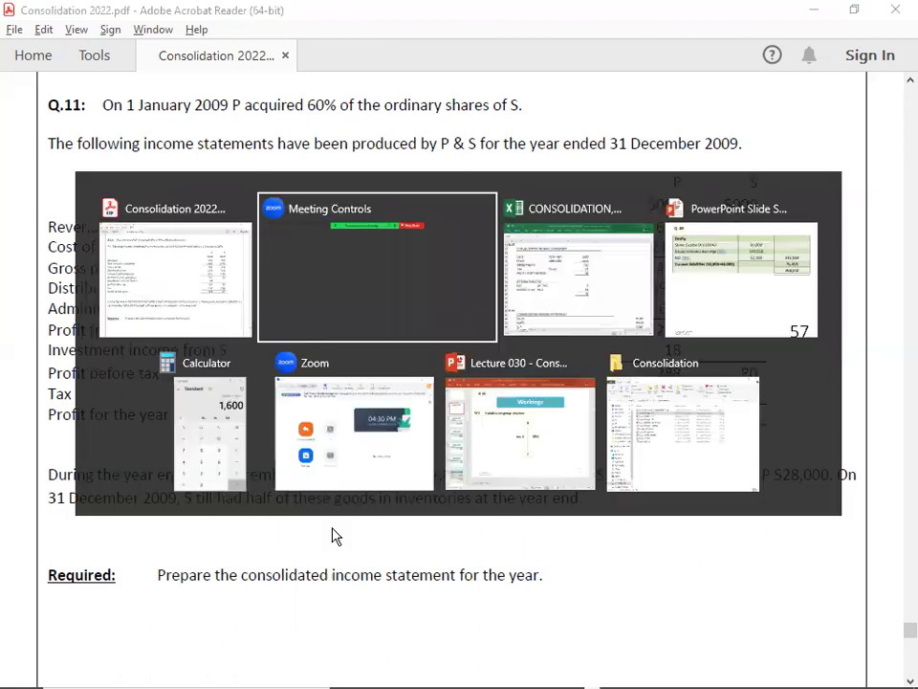
key("Right")
key("Down")
key("Down")
key("Down")
key("Down")
key("Down")
key("Down")
key("Down")
key("Down")
key("Down")
key("Down")
key("Down")
key("Down")
key("Down")
key("Down")
key("Down")
key("Down")
key("Down")
key("Down")
key("Down")
key("Down")
key("Down")
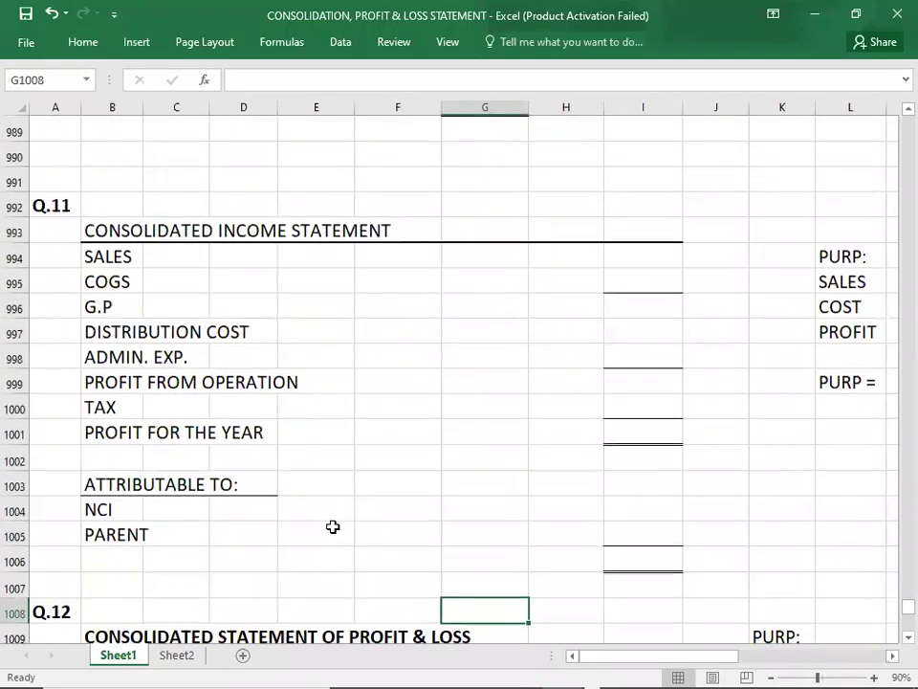
key("Up")
key("Up")
key("Up")
key("Up")
key("Up")
key("Up")
key("Up")
key("Up")
key("Up")
key("Up")
key("Up")
key("Up")
key("Up")
key("Up")
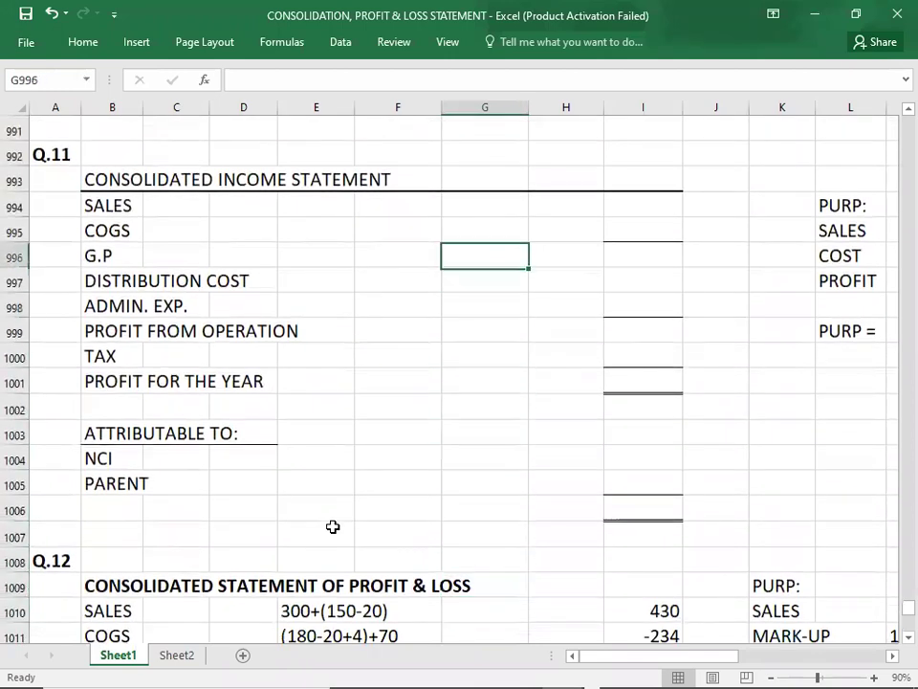
key("Right")
key("Right")
key("Right")
key("Right")
key("Right")
key("Right")
key("Up")
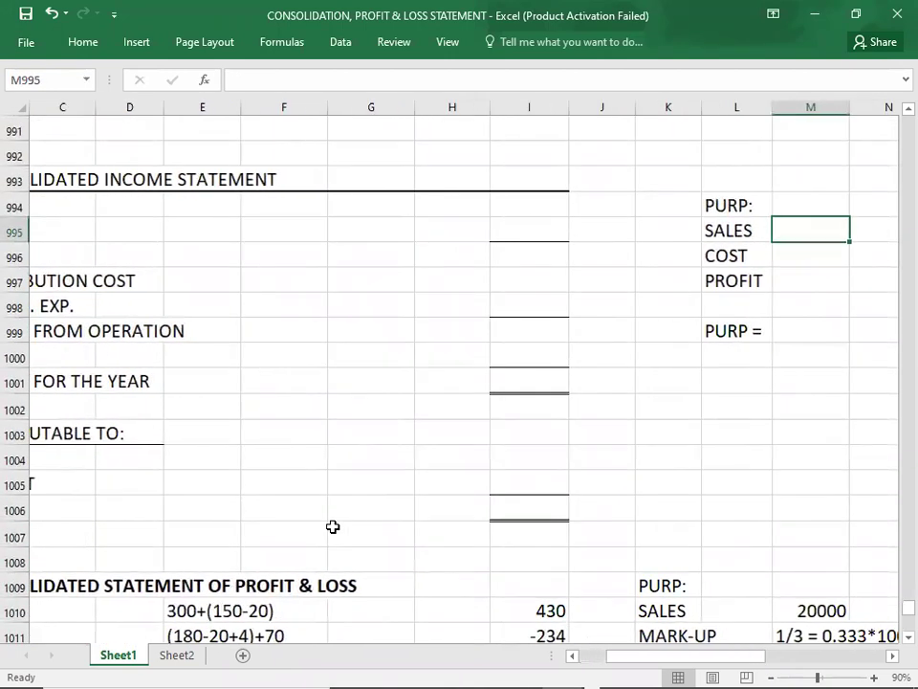
key("alt+Tab")
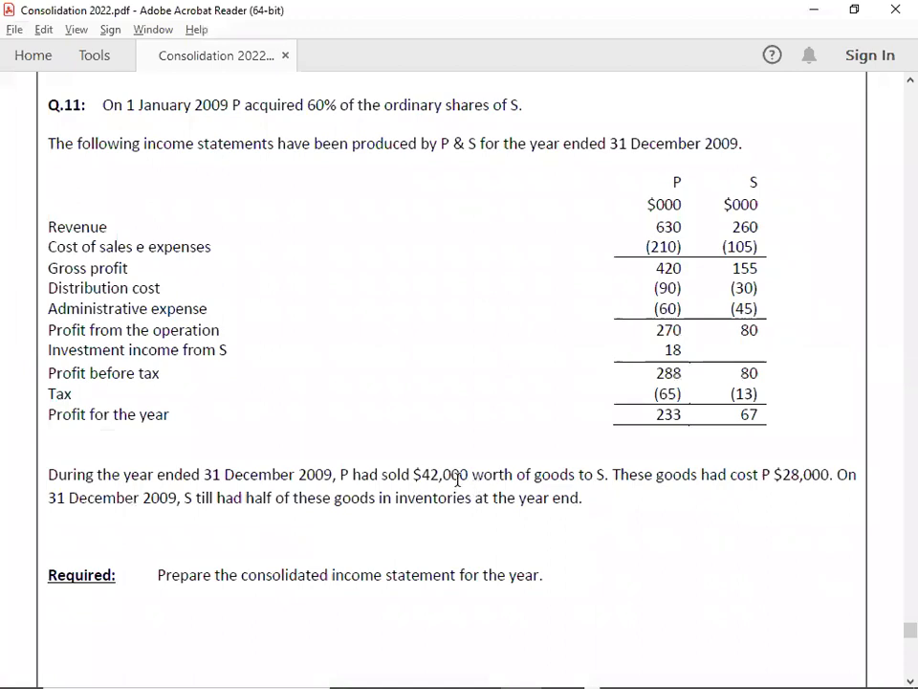
key("alt+Tab")
type("4200")
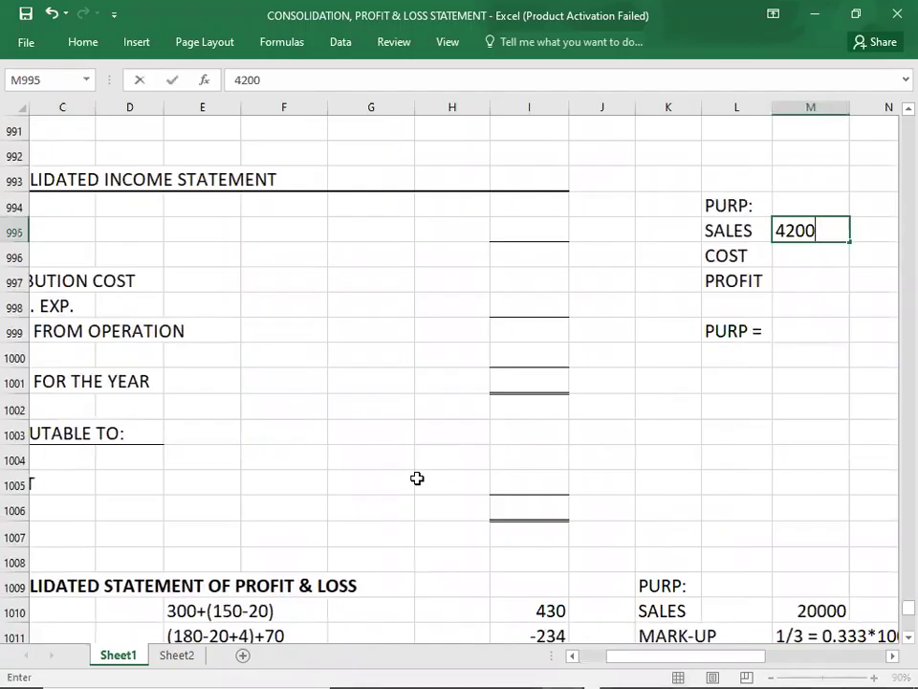
type("0")
key("Return")
Check the cost of the goods in the PDF, and enter -28000 as cost and 14000 as profit in the PURP working
type("=")
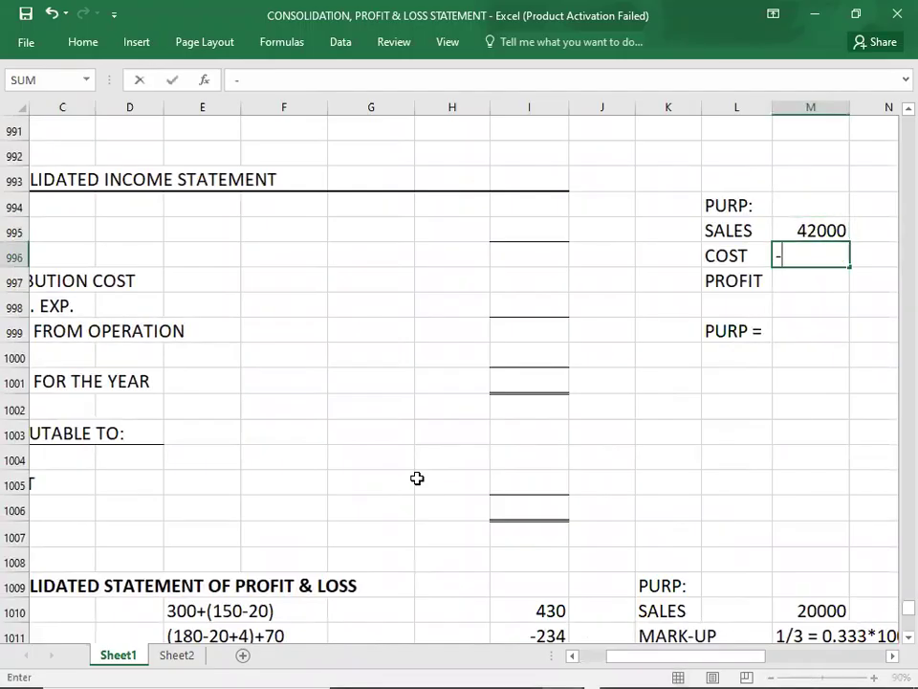
key("alt+Tab")
key("alt+Tab")
type("28000")
key("Return")
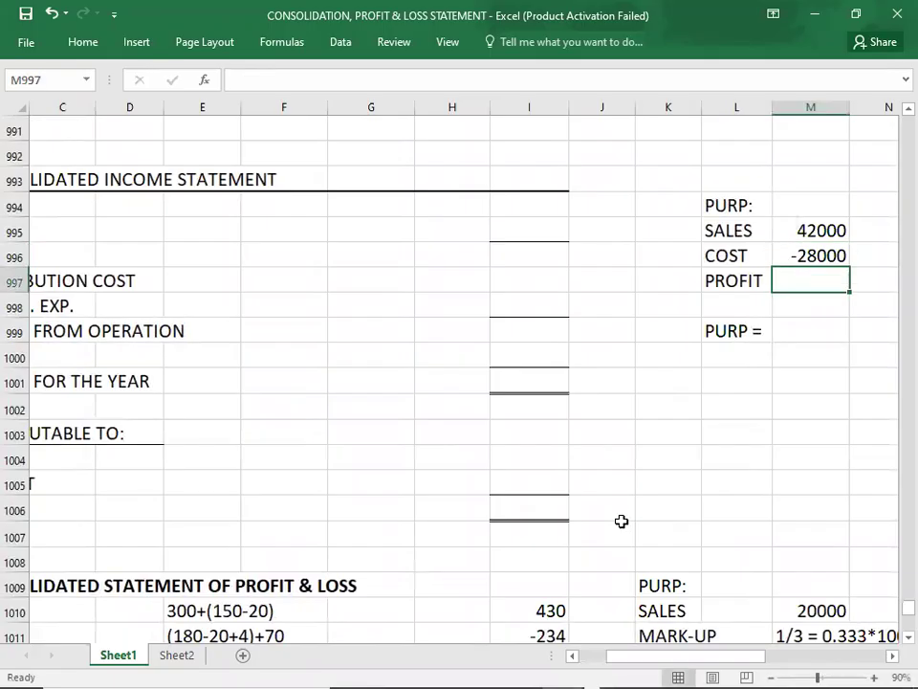
type("1")
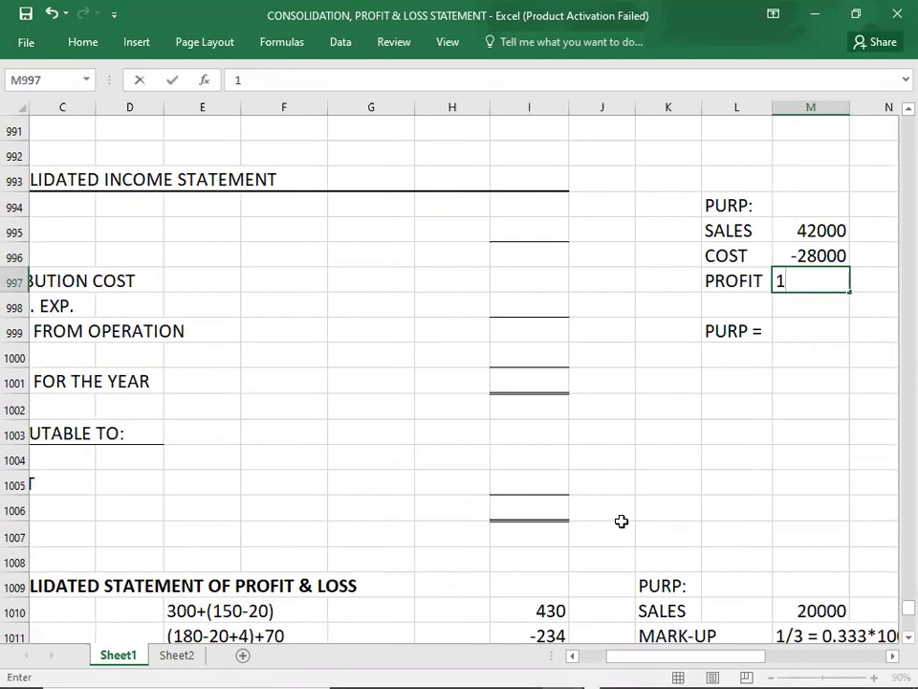
type("4000")
key("Return")
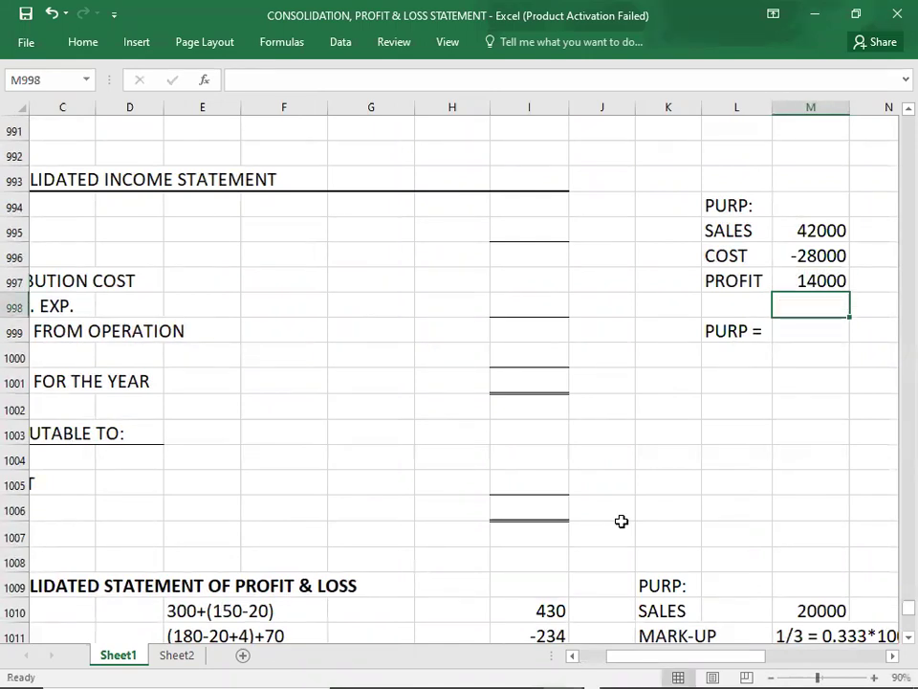
Check the unsold share of goods in the PDF, and enter the PURP working 14000*50% with 7000 in the cell below it
key("Down")
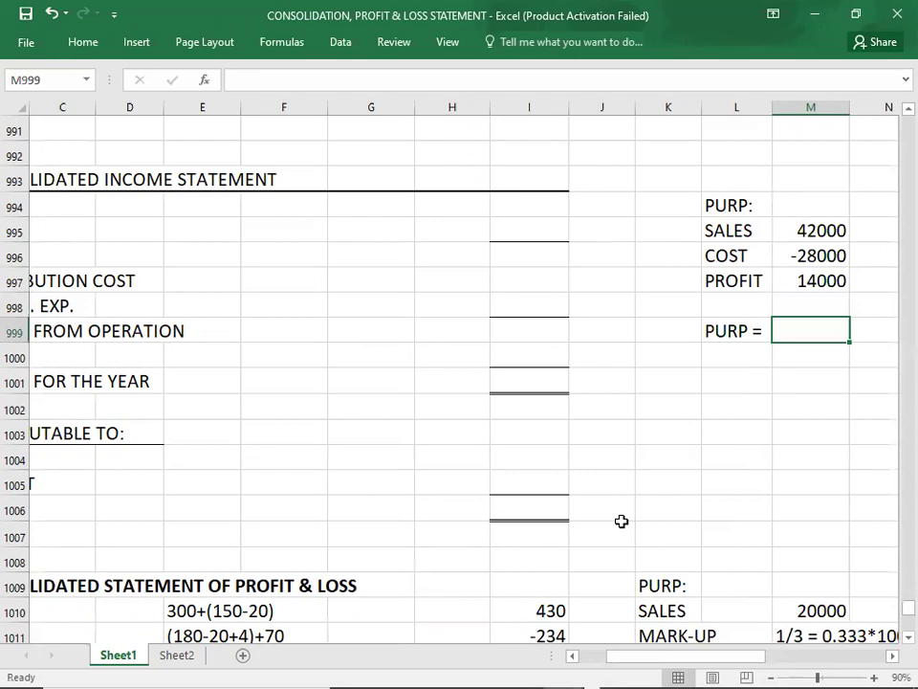
key("alt+Tab")
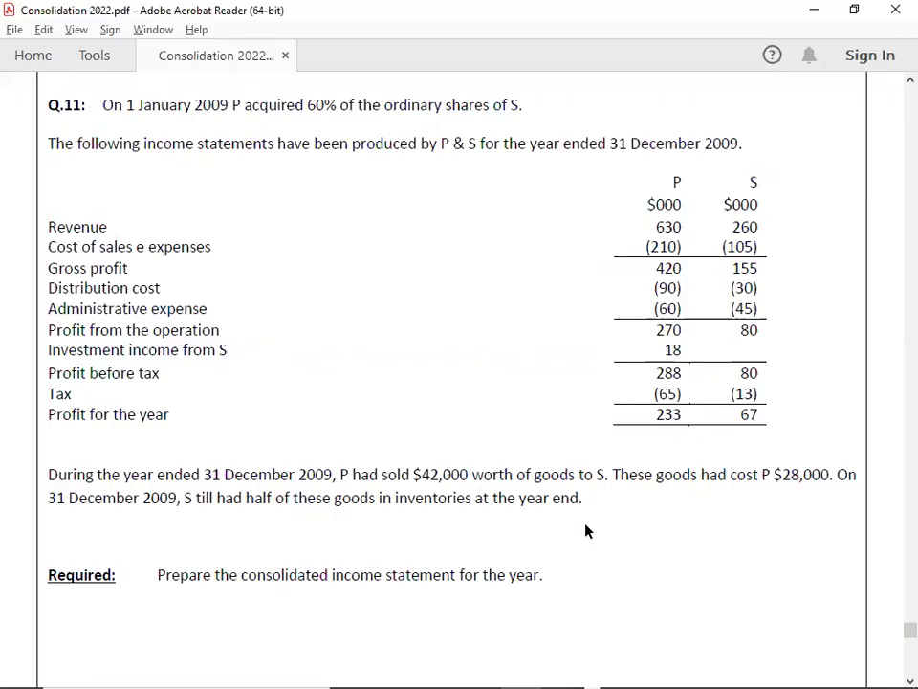
key("alt+Tab")
type("14")
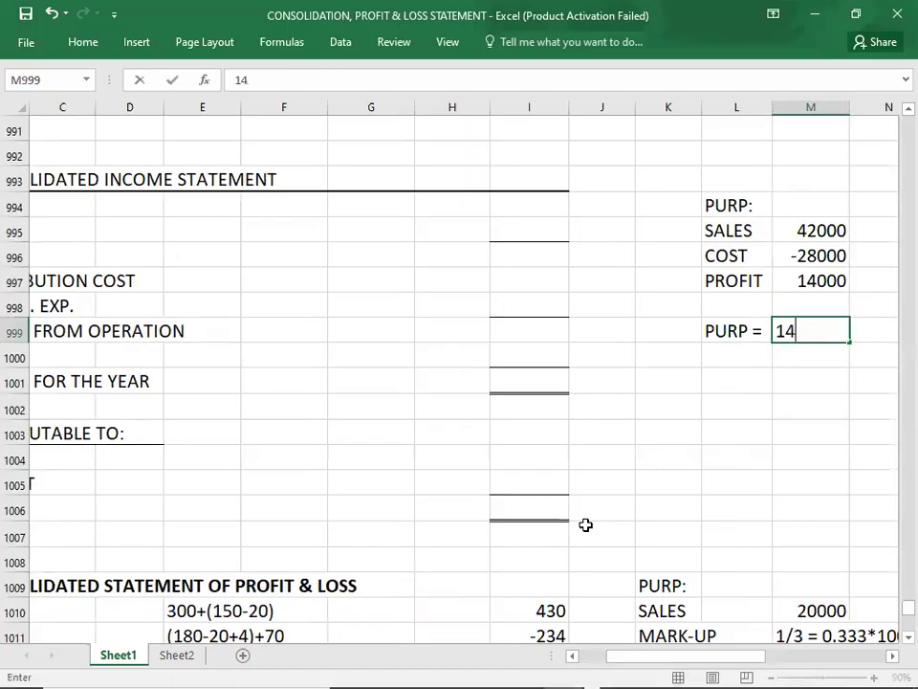
type("000*50")
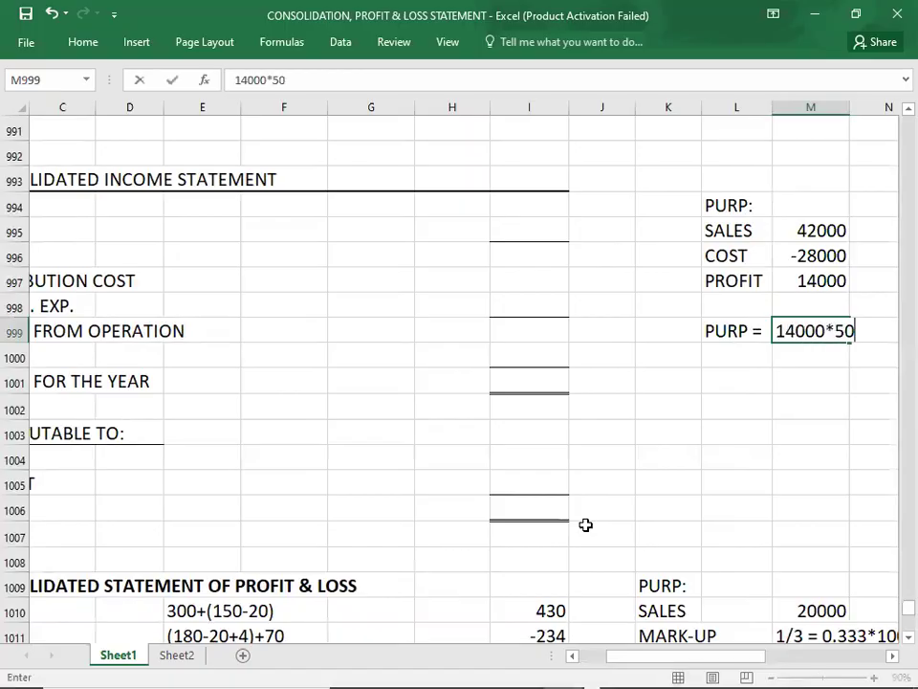
type("% =")
key("BackSpace")
key("BackSpace")
key("Return")
type("7000")
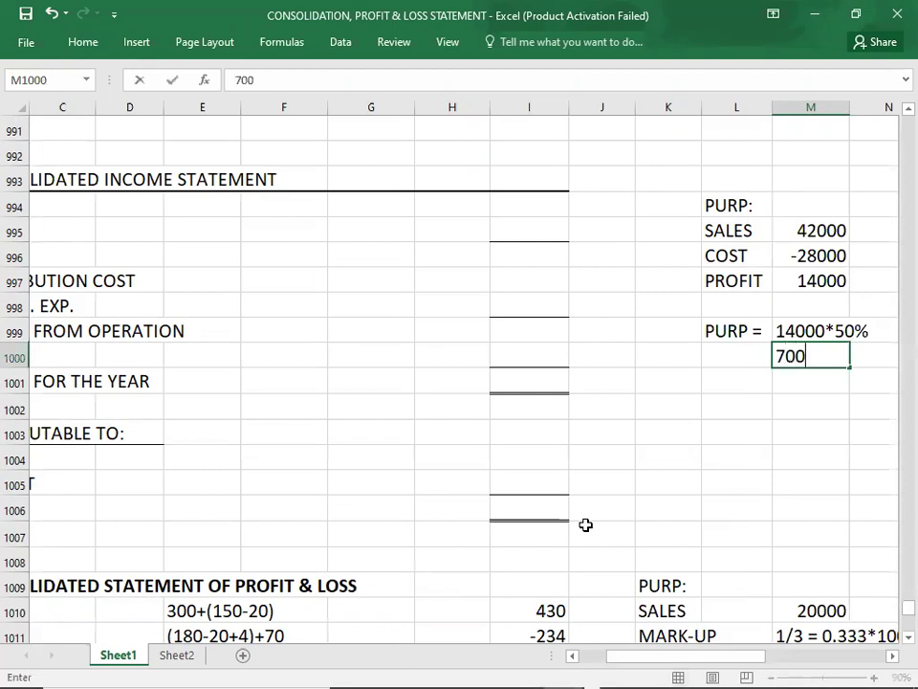
key("Return")
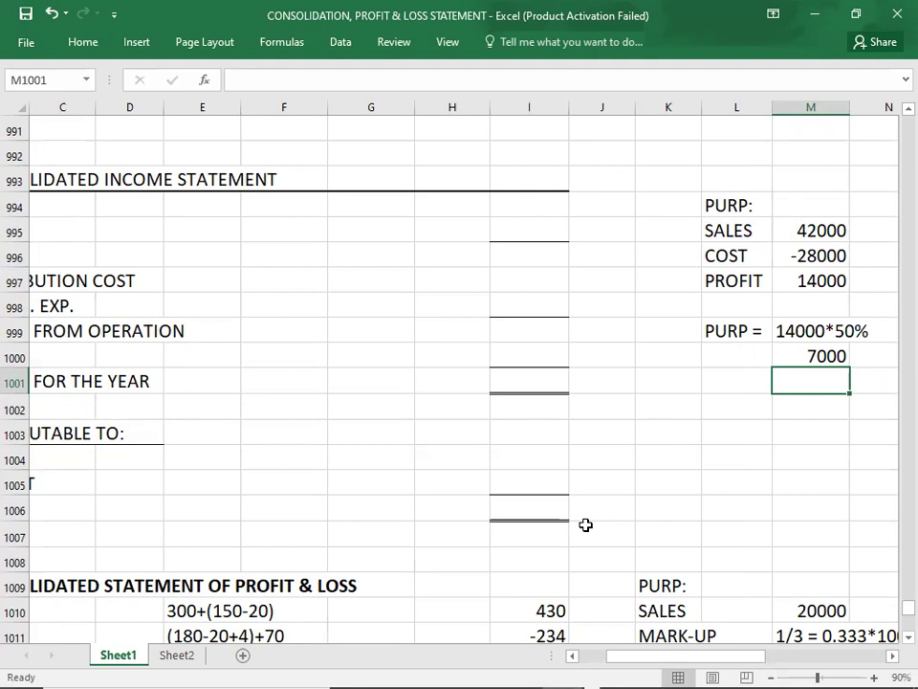
Examine the PURP figure and the line items of Q.11's consolidated income statement
key("Left")
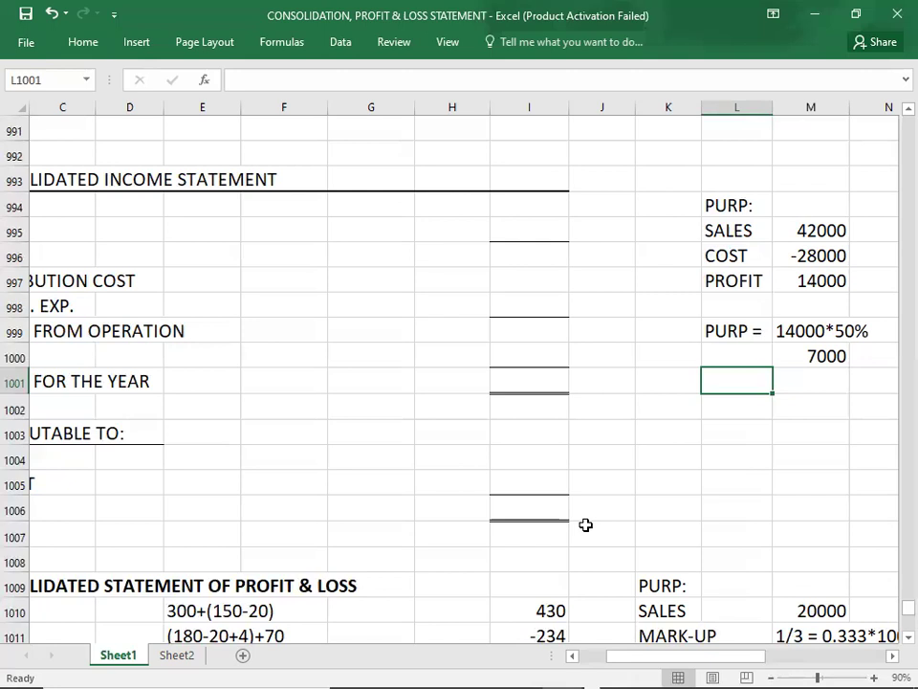
left_click(807, 357)
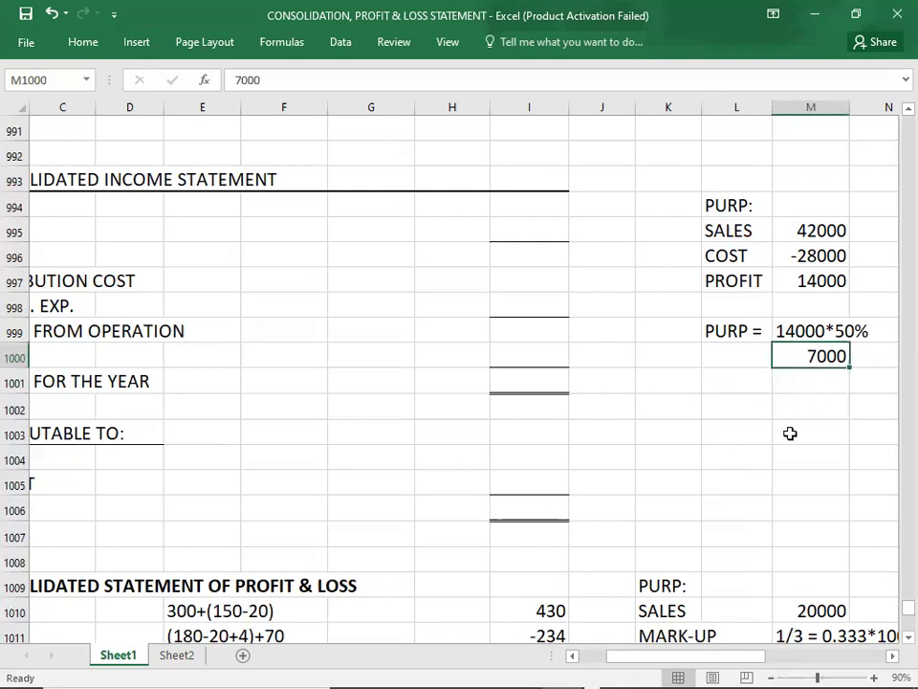
key("Left")
key("Left")
key("Left")
key("Left")
key("Left")
key("Left")
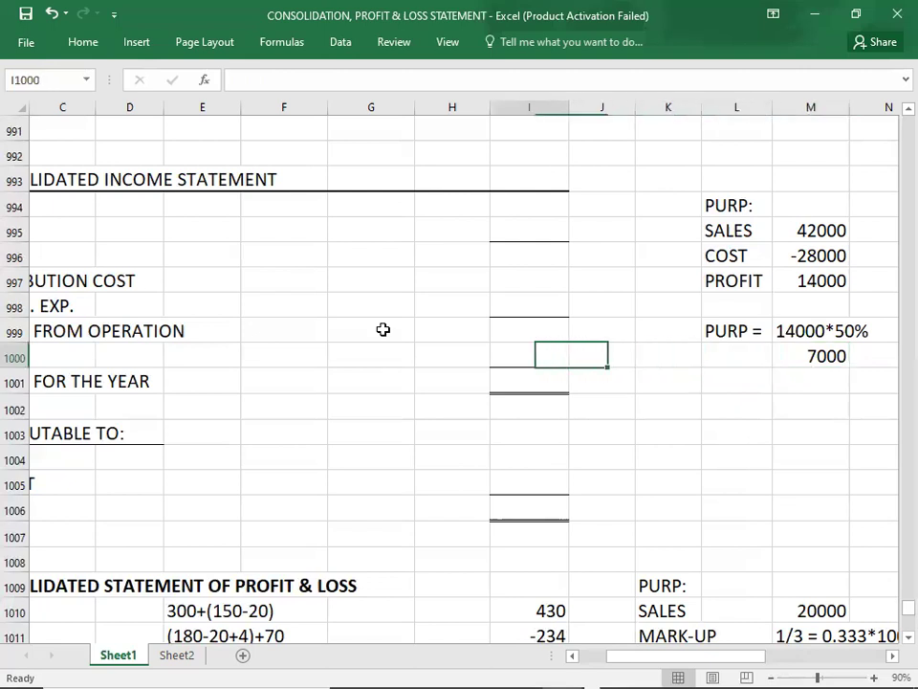
key("Left")
key("Left")
key("Left")
key("Left")
key("Left")
key("Left")
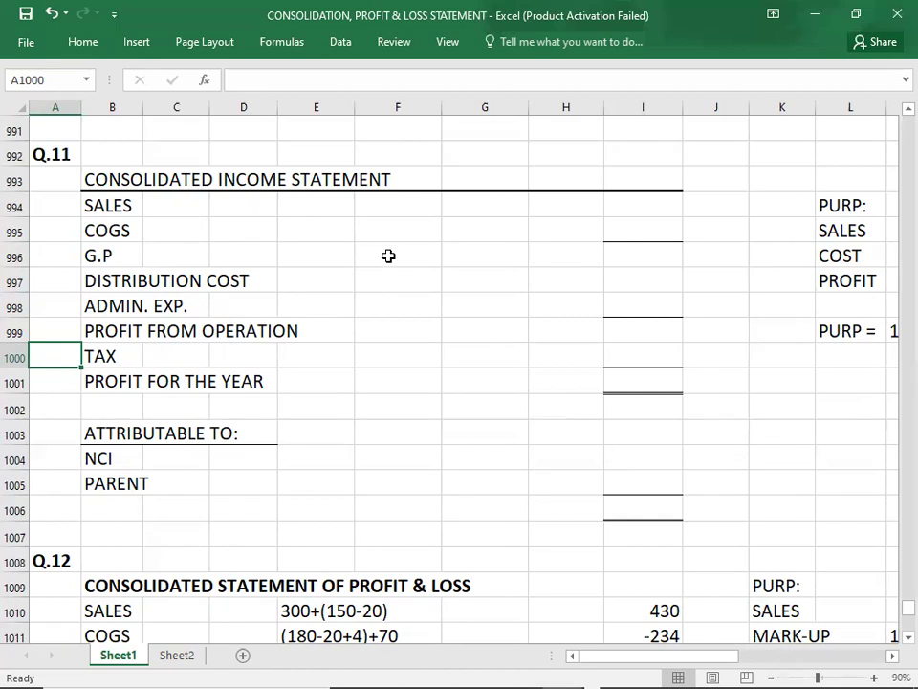
Check both companies' revenue in the PDF, and enter the sales working (630-42)+260 in column F of Q.11's consolidated income statement
left_click(377, 217)
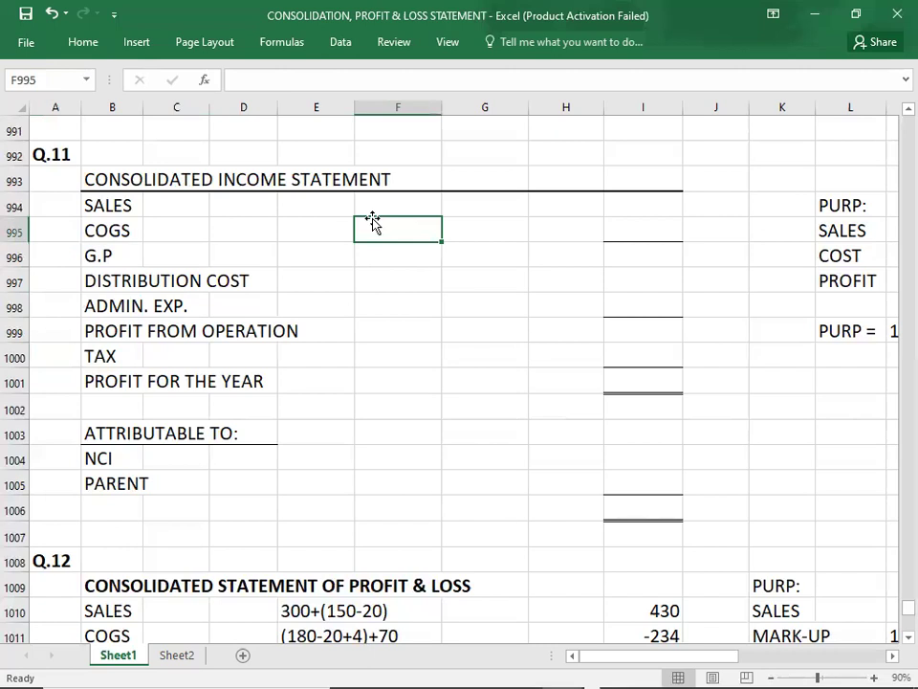
left_click(371, 201)
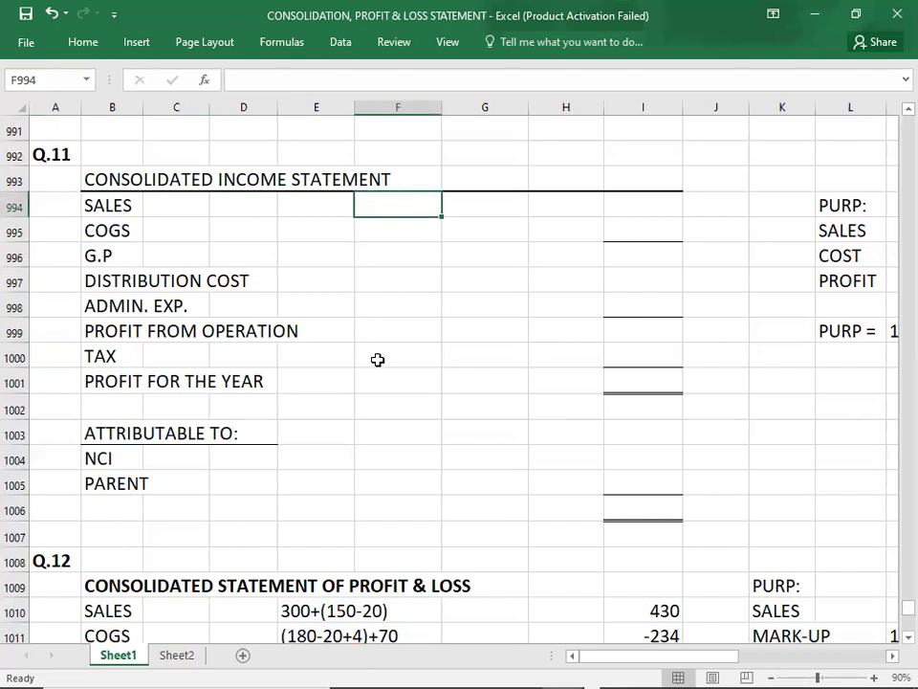
type("(")
key("alt+Tab")
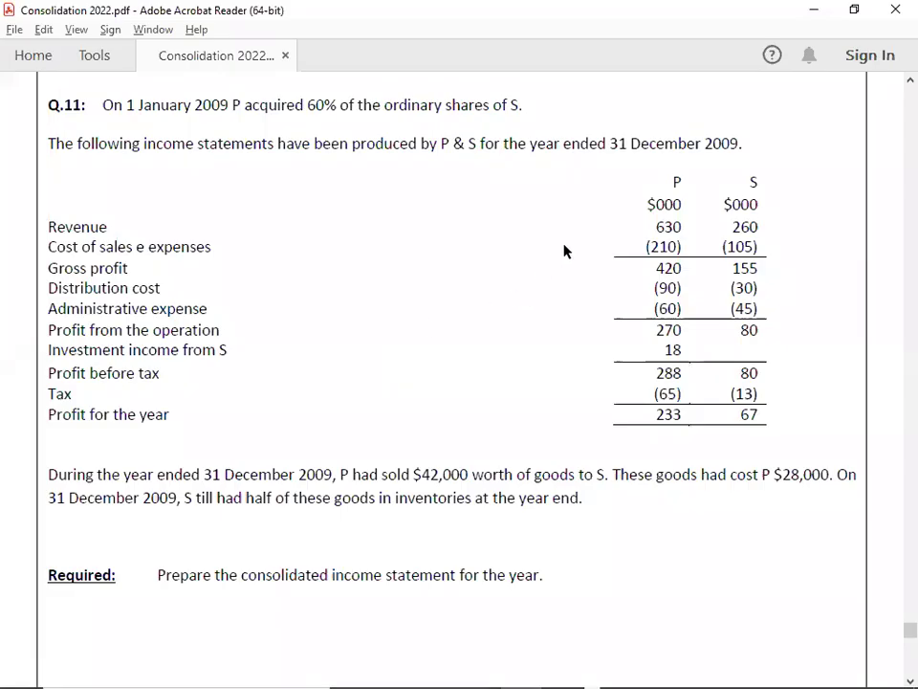
key("alt+Tab")
type("630-")
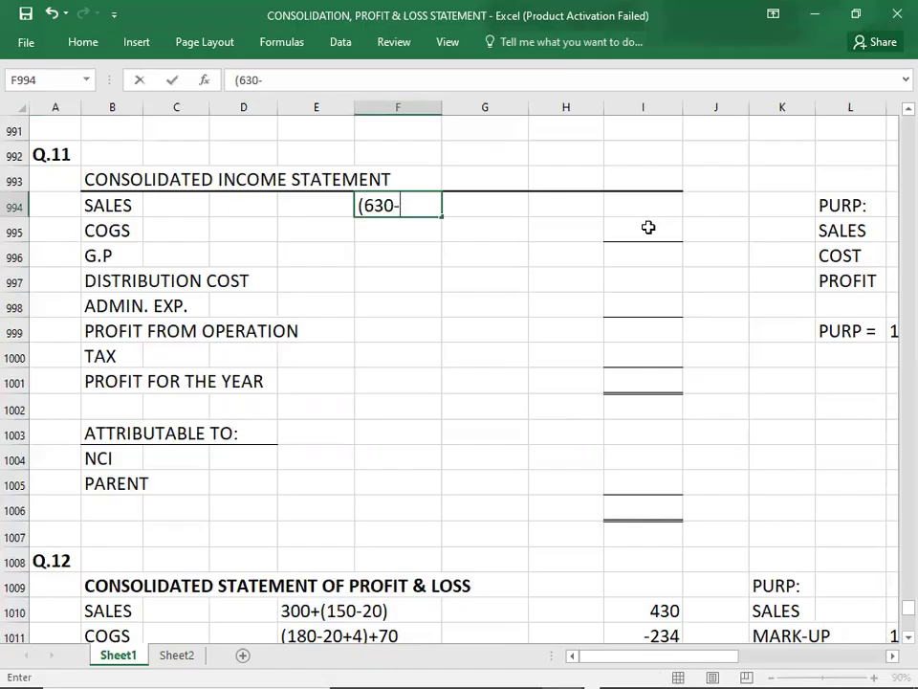
type("42)+")
key("alt+Tab")
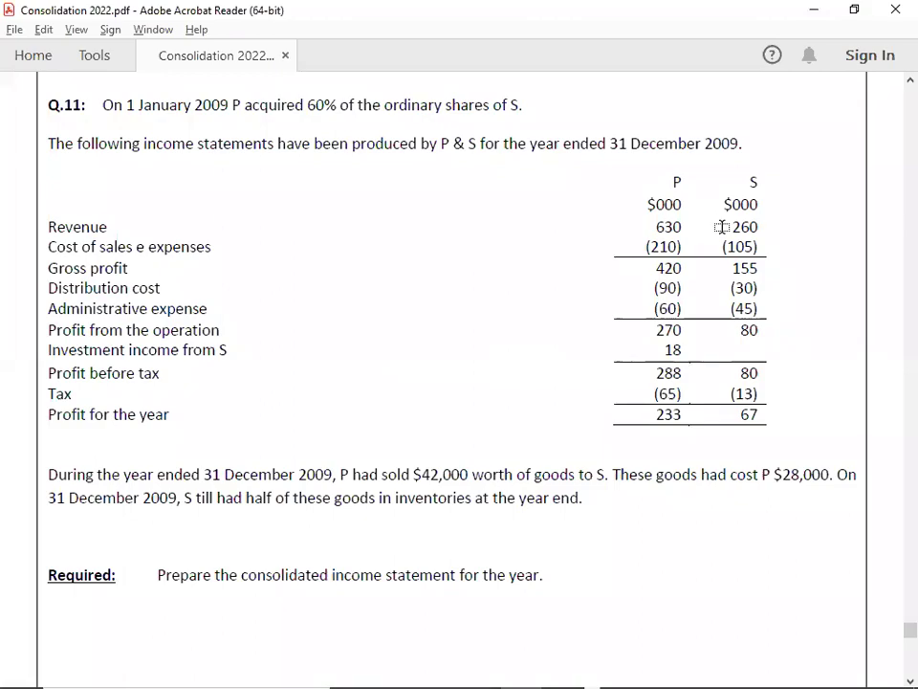
key("alt+Tab")
type("260")
key("Tab")
key("Right")
key("Right")
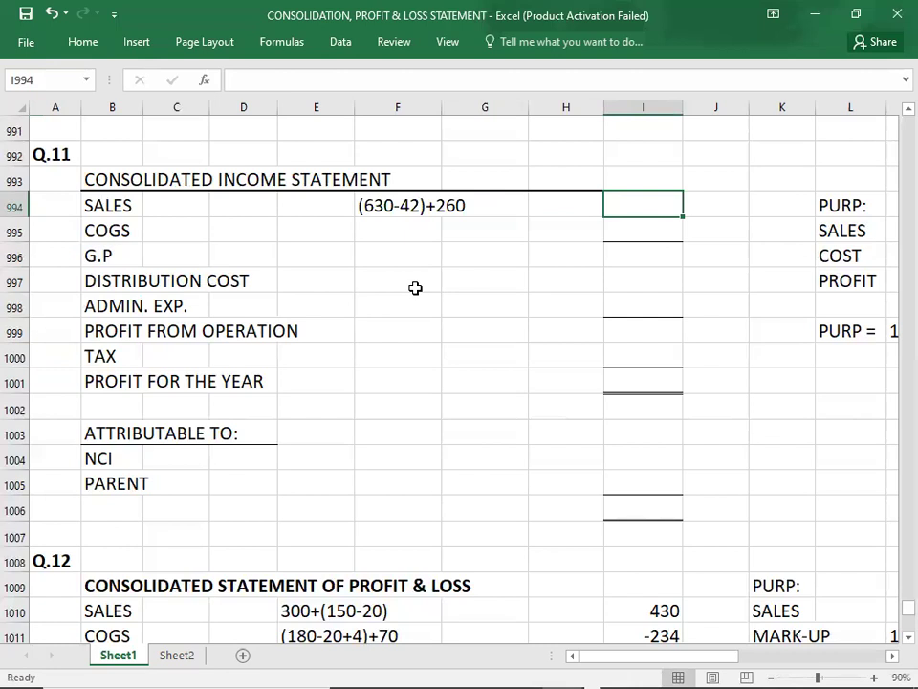
Check both companies' cost of sales in the PDF, and enter the partial COGS working 210+(105-42 in column F
left_click(392, 237)
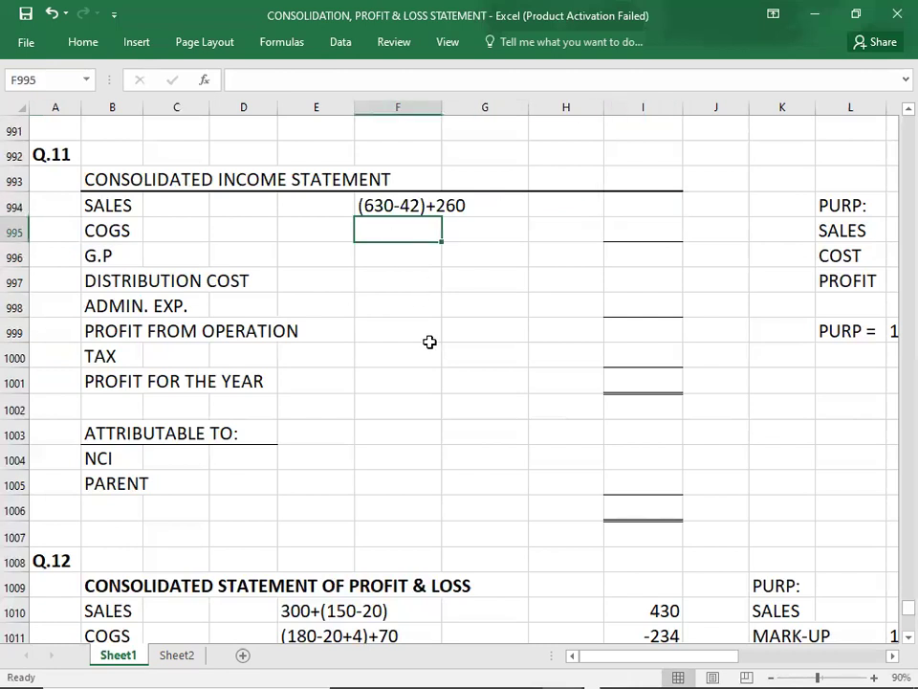
key("alt+Tab")
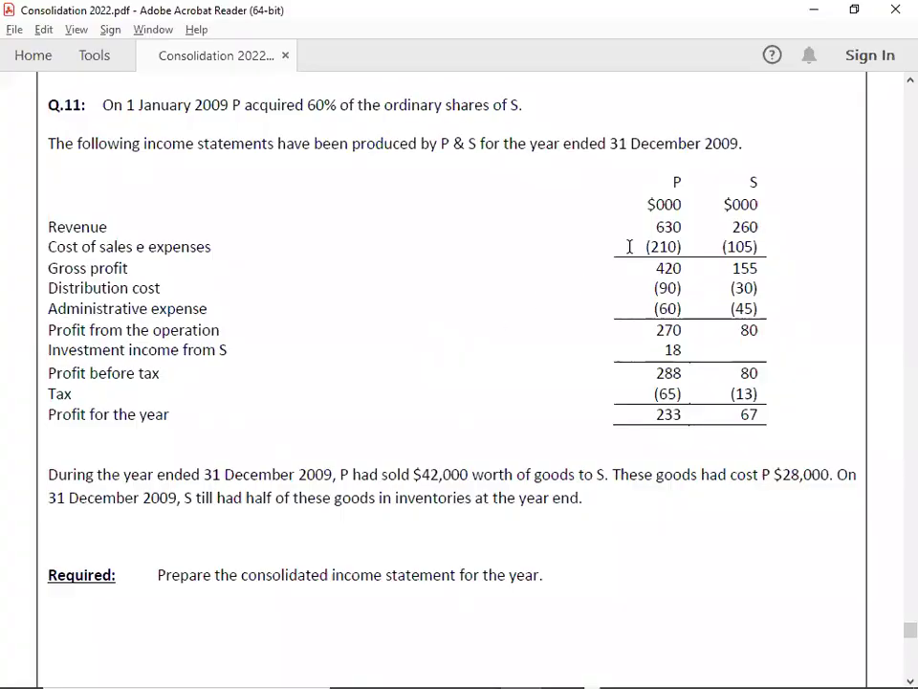
key("alt+Tab")
type("210")
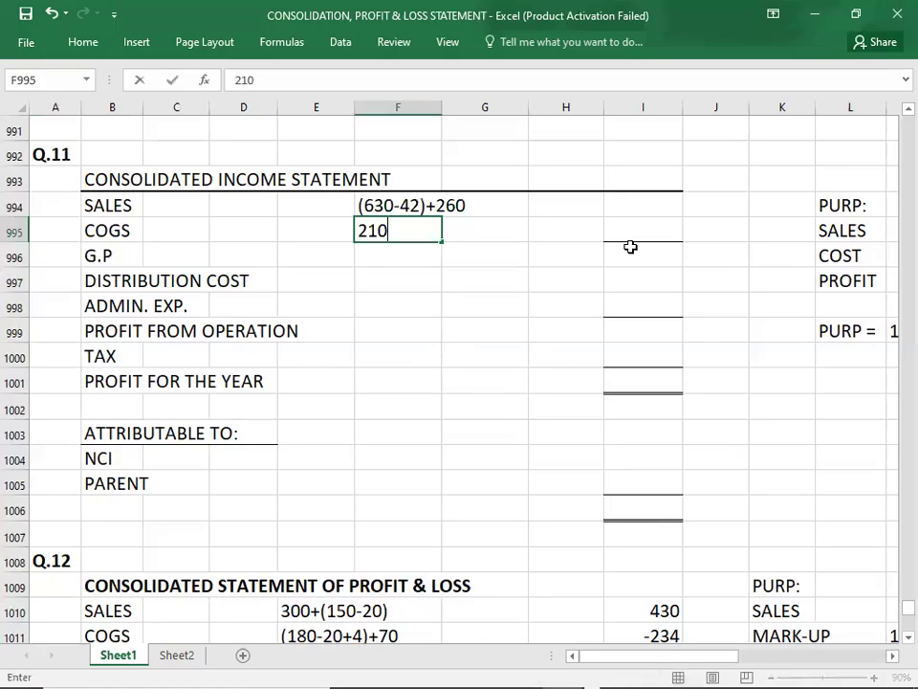
type("+(")
key("alt+Tab")
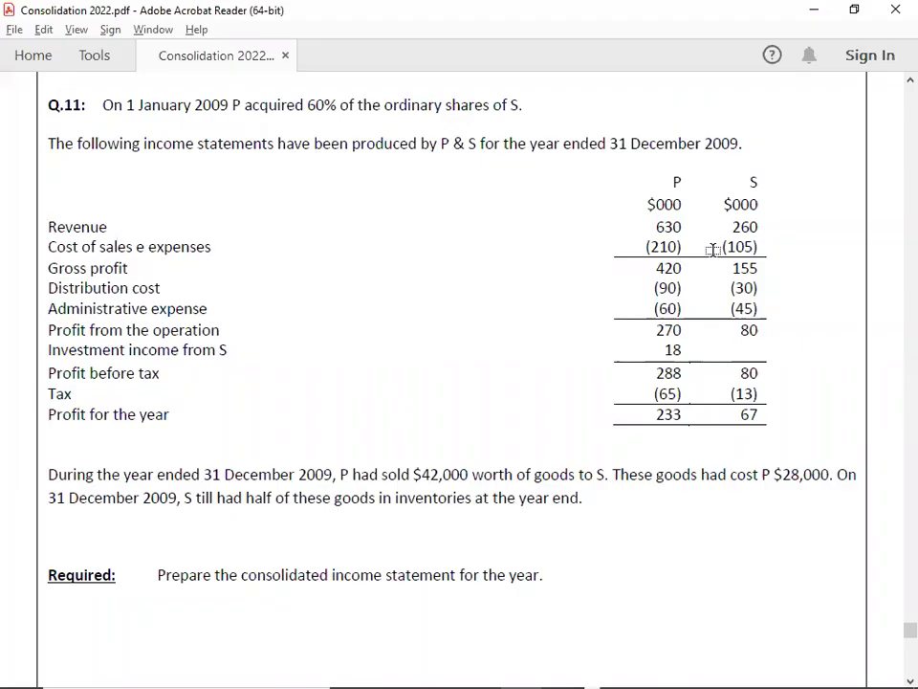
key("alt+Tab")
type("105")
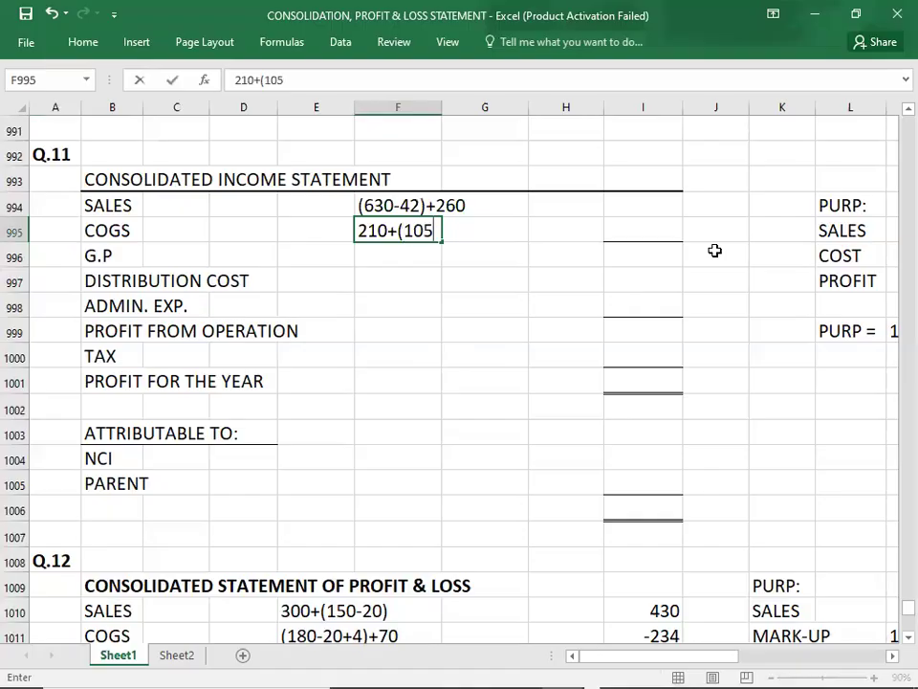
type("-42")
left_click(831, 332)
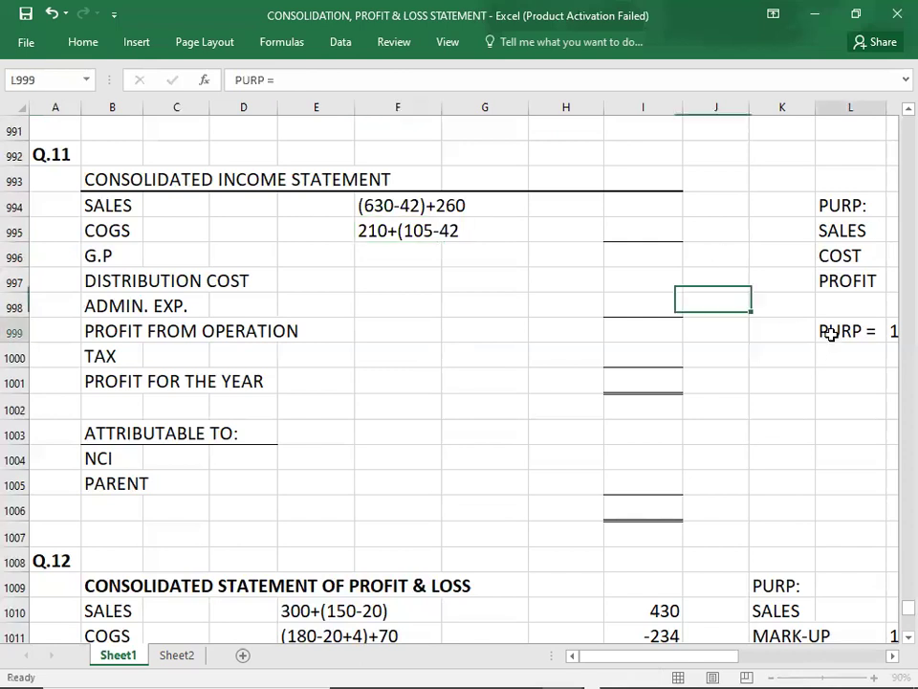
type("000")
key("BackSpace")
key("BackSpace")
key("BackSpace")
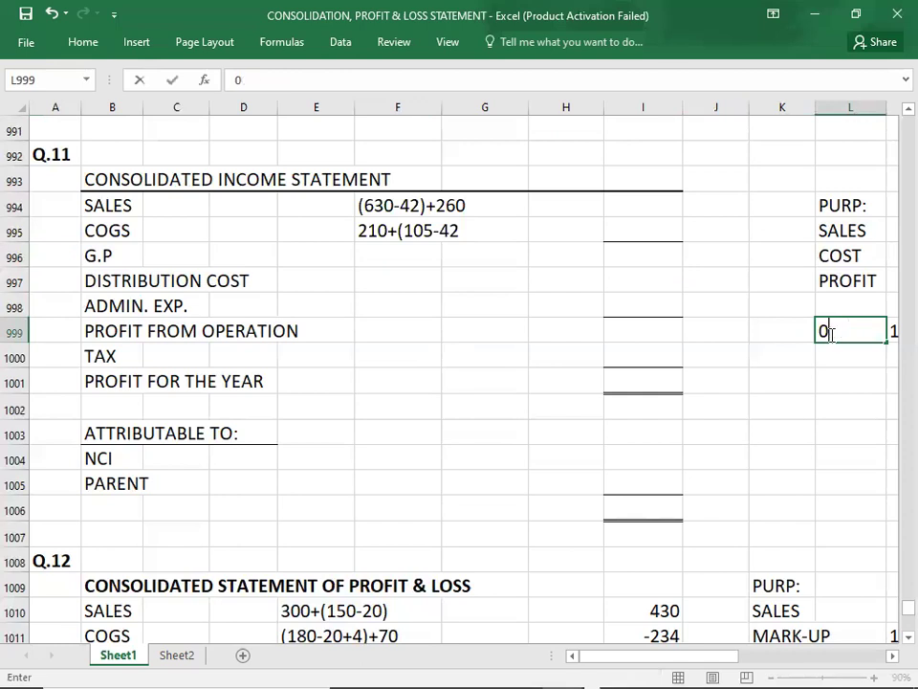
mouse_move(520, 670)
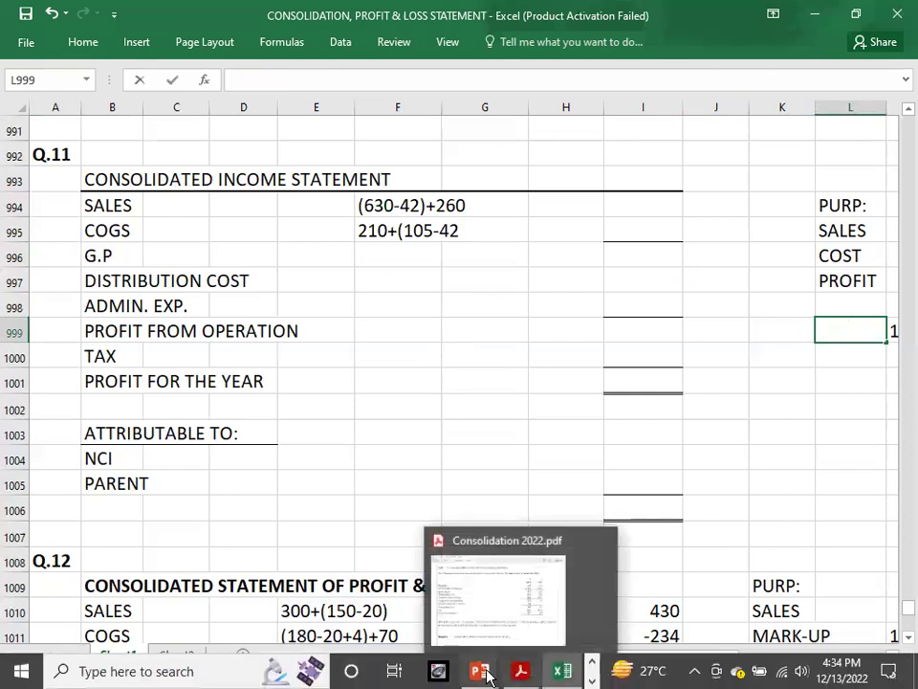
left_click(805, 447)
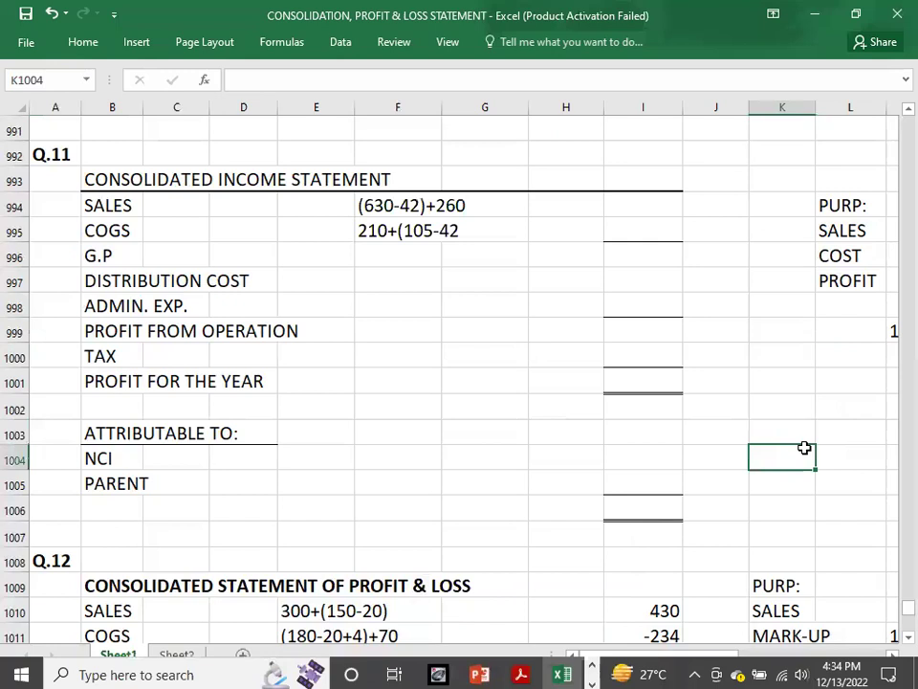
key("ctrl+z")
Check the PURP figure in column M, and complete the COGS working as 210+(105-42+7)
key("Right")
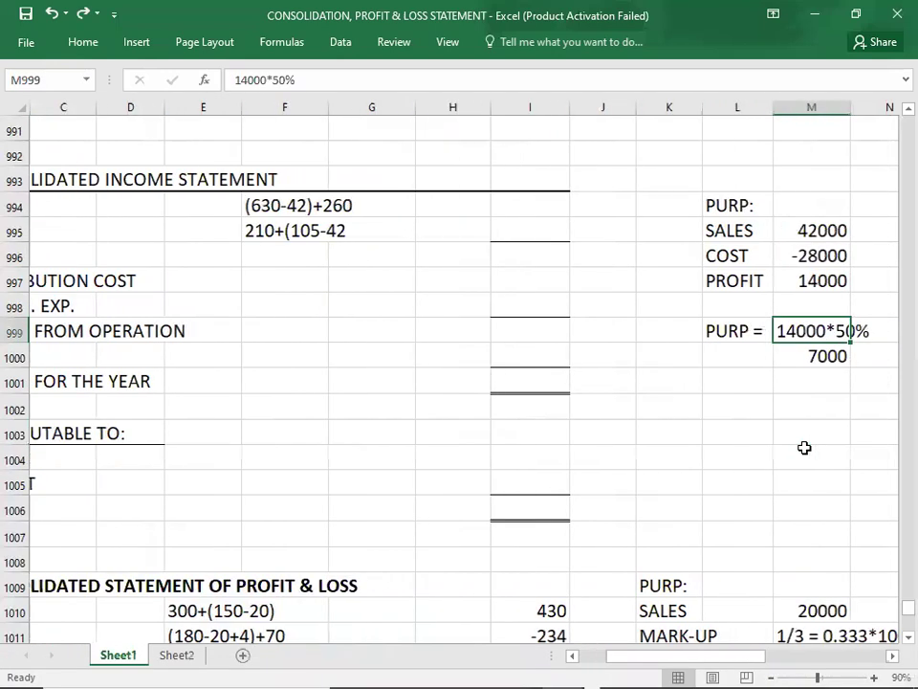
key("Down")
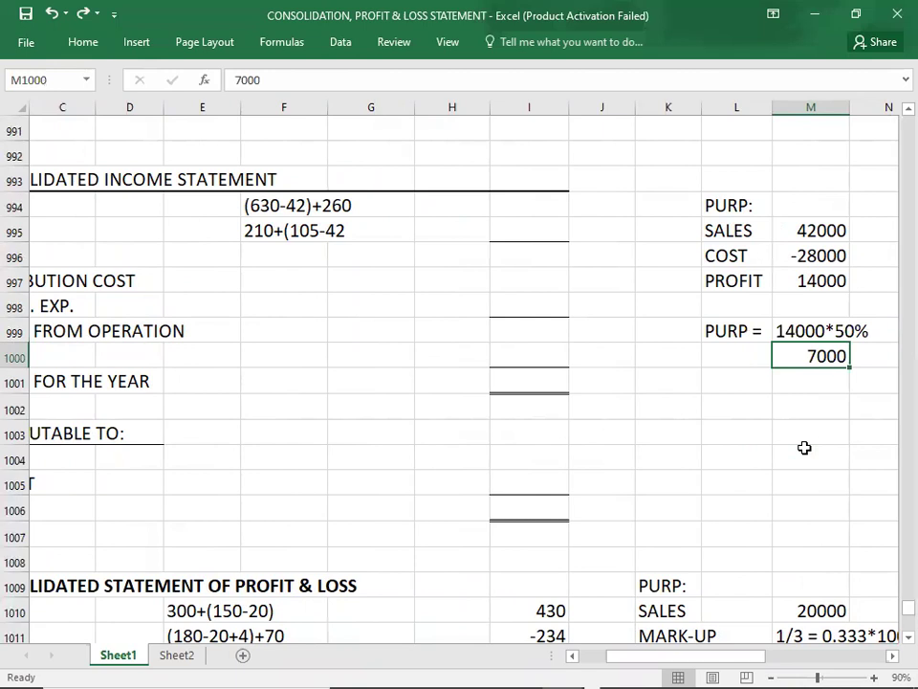
left_click(256, 232)
double_click(256, 232)
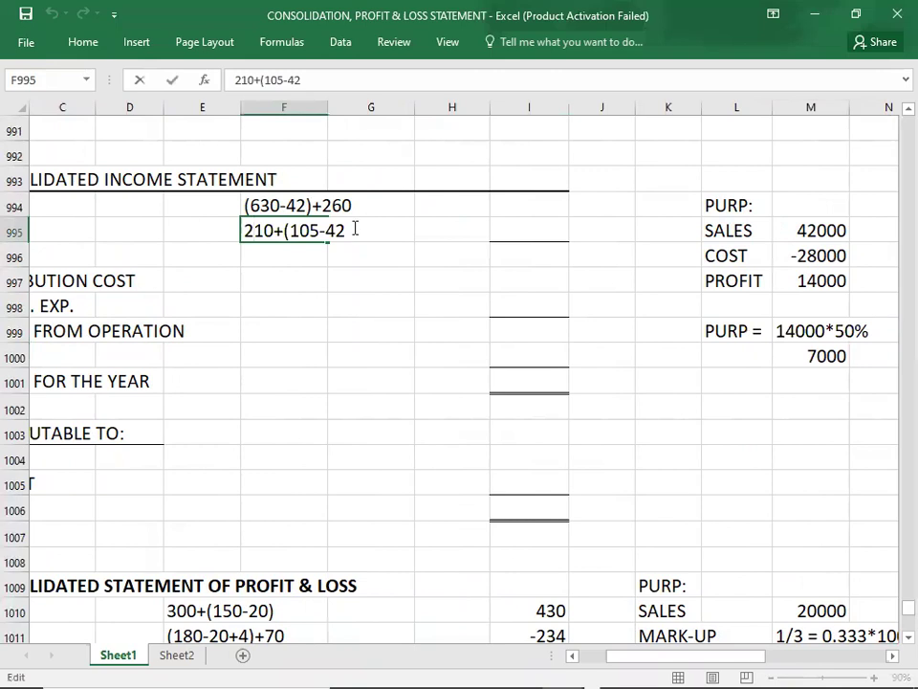
type("+7)")
Enter 848 as sales and -280 as COGS in column I of Q.11's statement
left_click(516, 195)
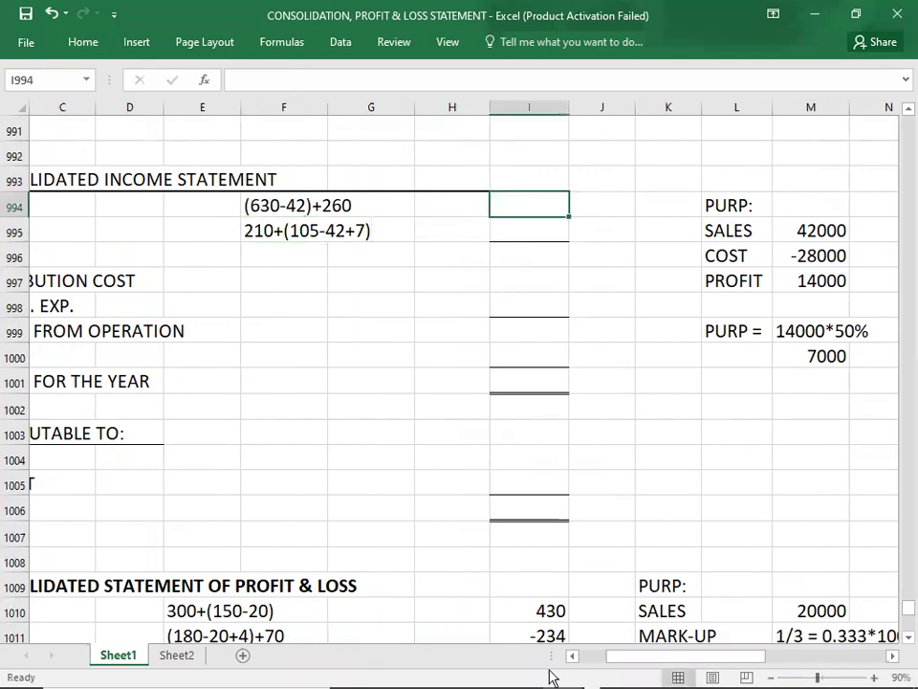
type("848")
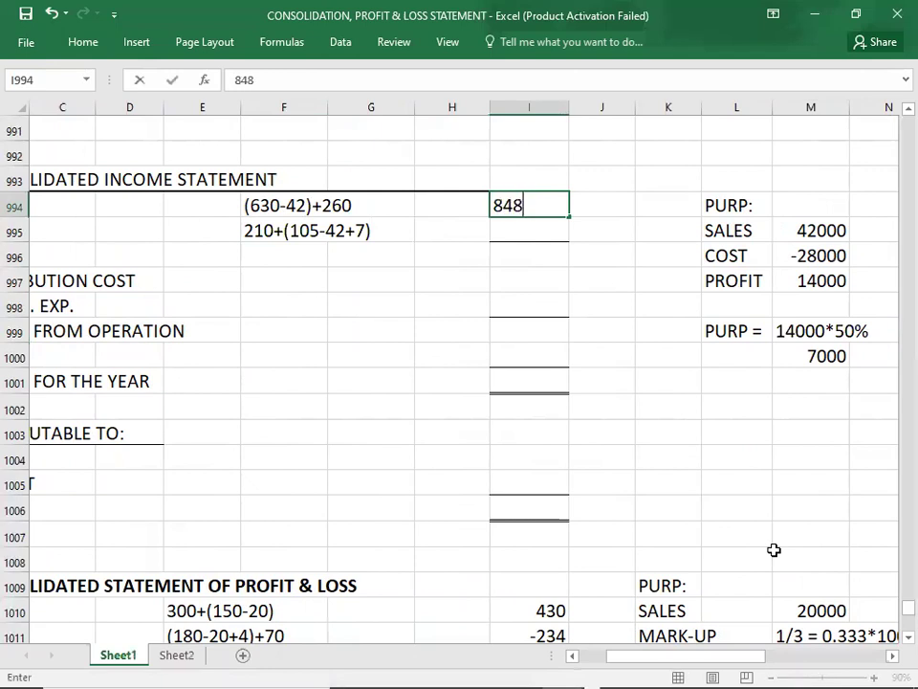
key("Return")
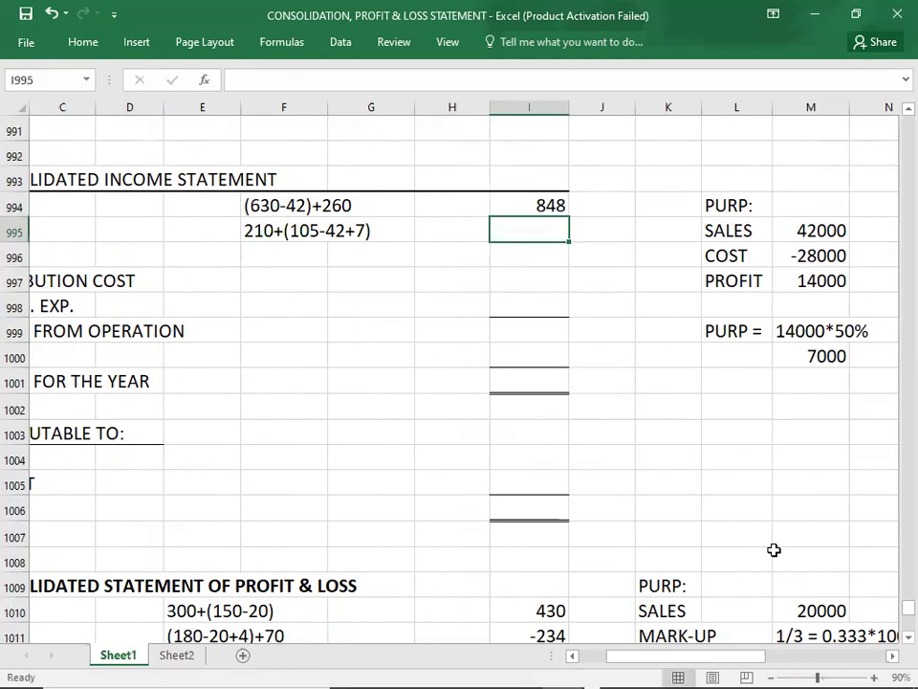
type("-")
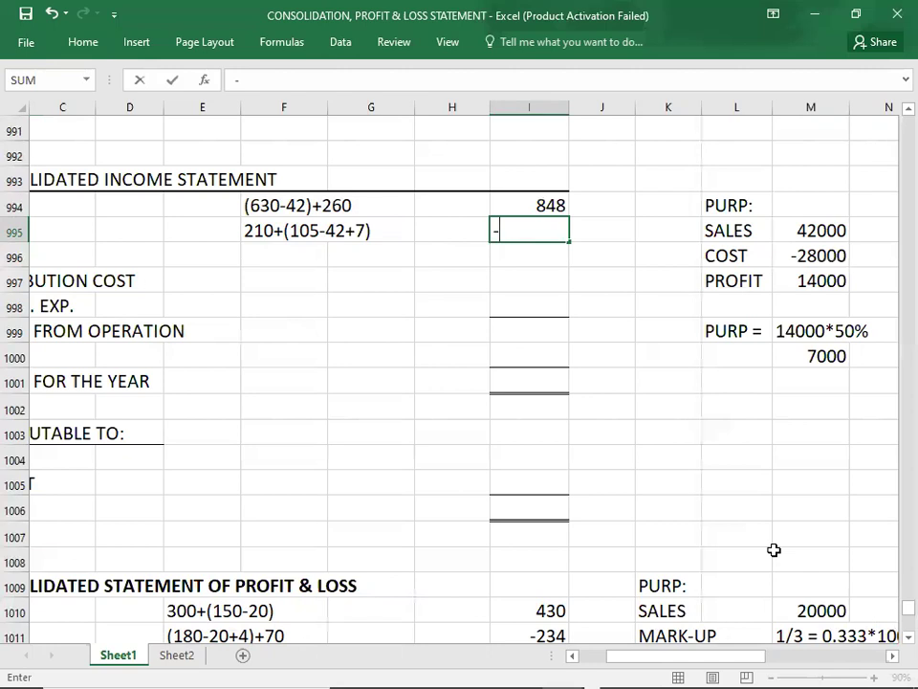
type("280")
key("Return")
Total the sales and COGS amounts, and enter 568 as gross profit in column I
key("Up")
key("Up")
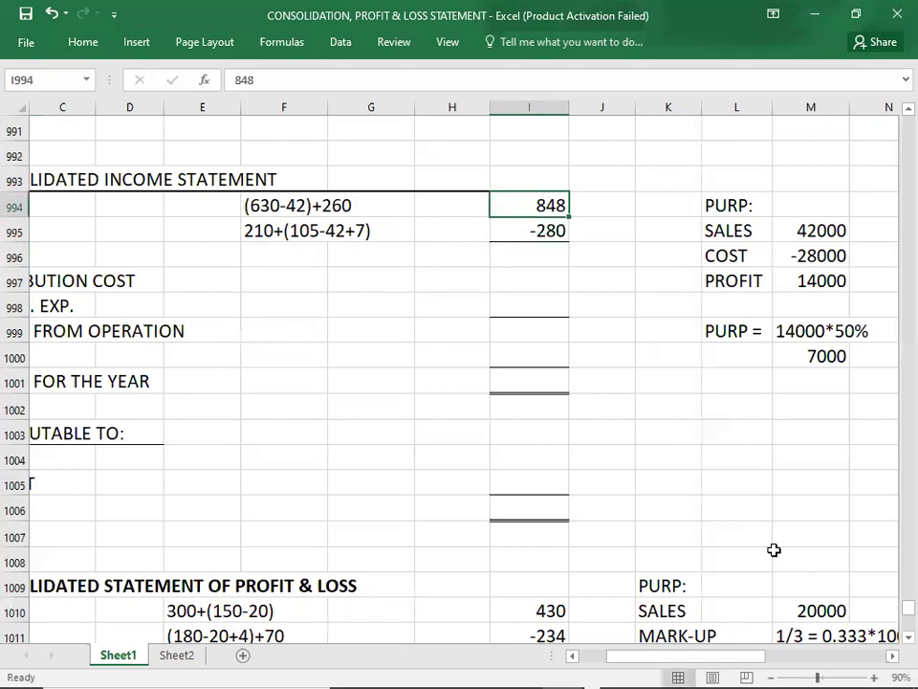
key("shift+Down")
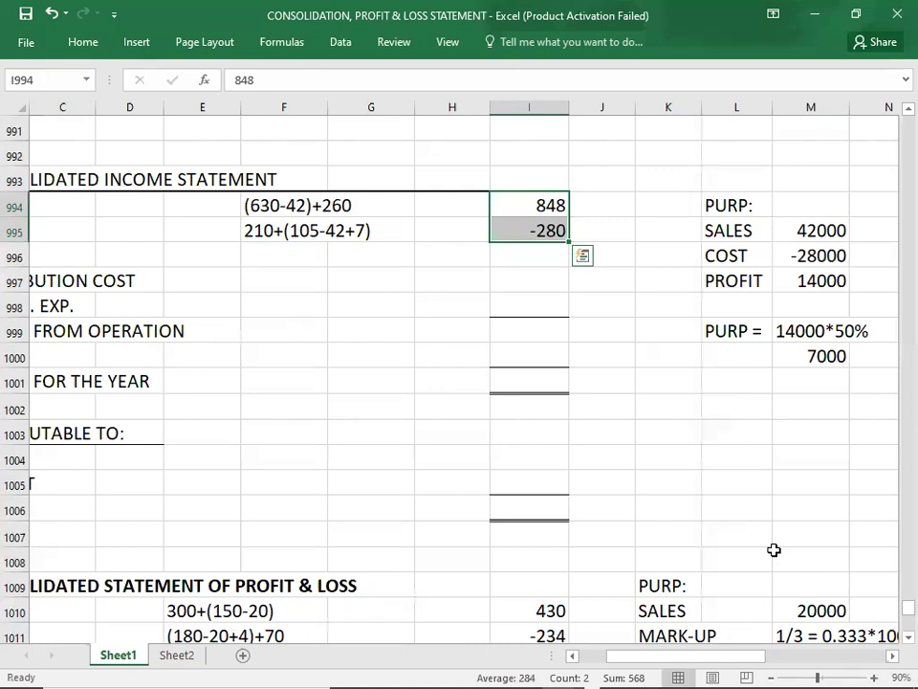
key("Down")
key("Down")
type("568")
key("Return")
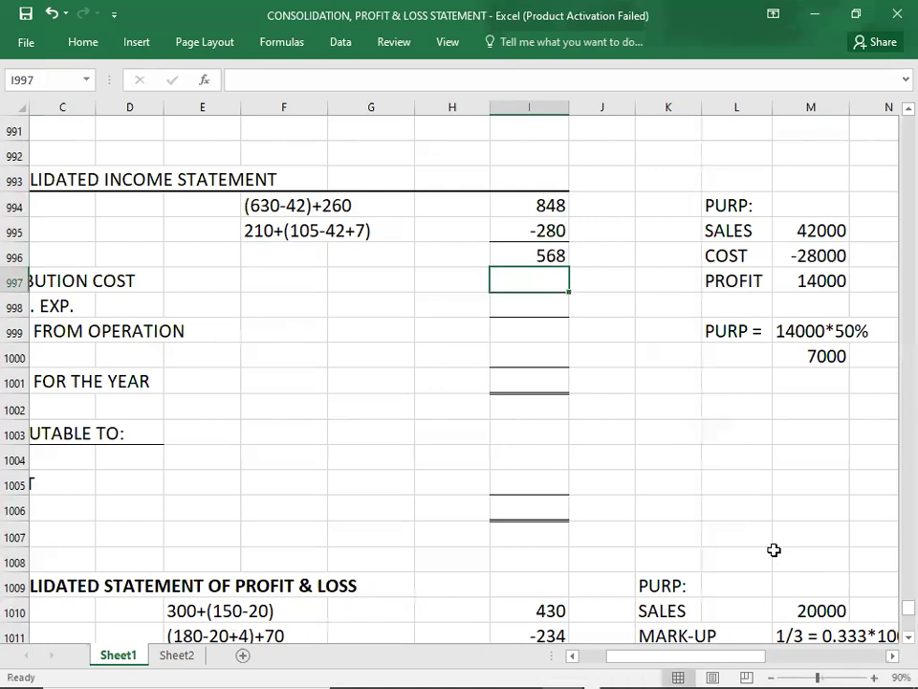
Examine the line labels, workings and amounts of Q.11's consolidated income statement down to gross profit
key("Left")
key("Left")
key("Left")
key("Left")
key("Left")
key("Left")
key("Left")
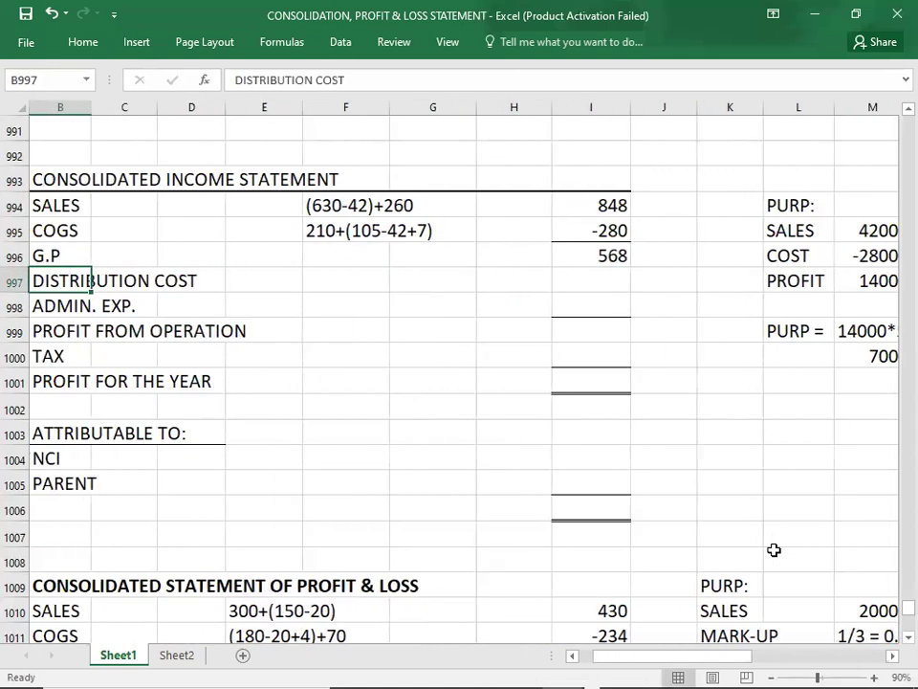
key("Left")
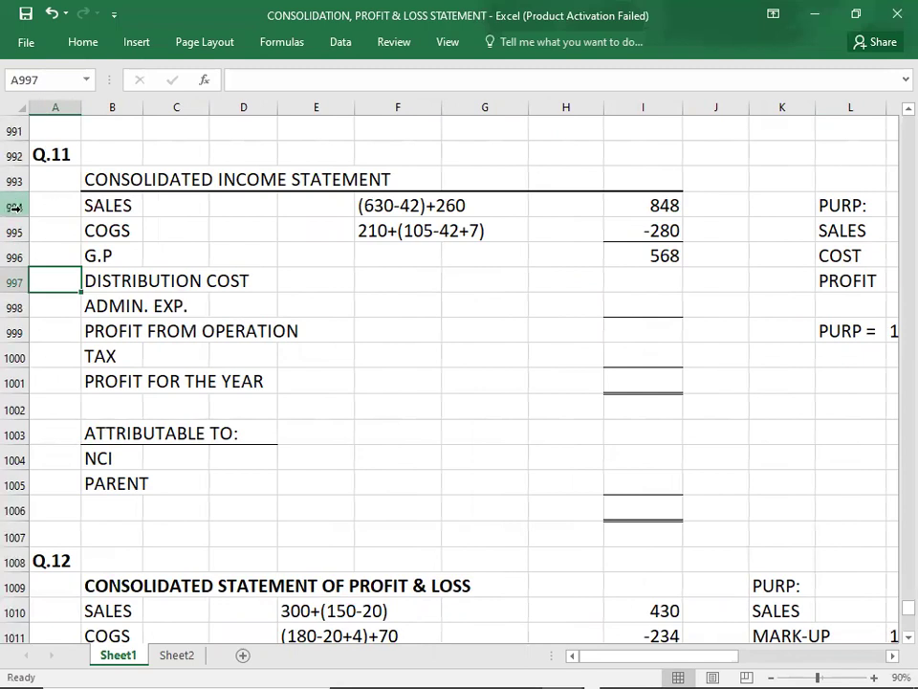
left_click(73, 151)
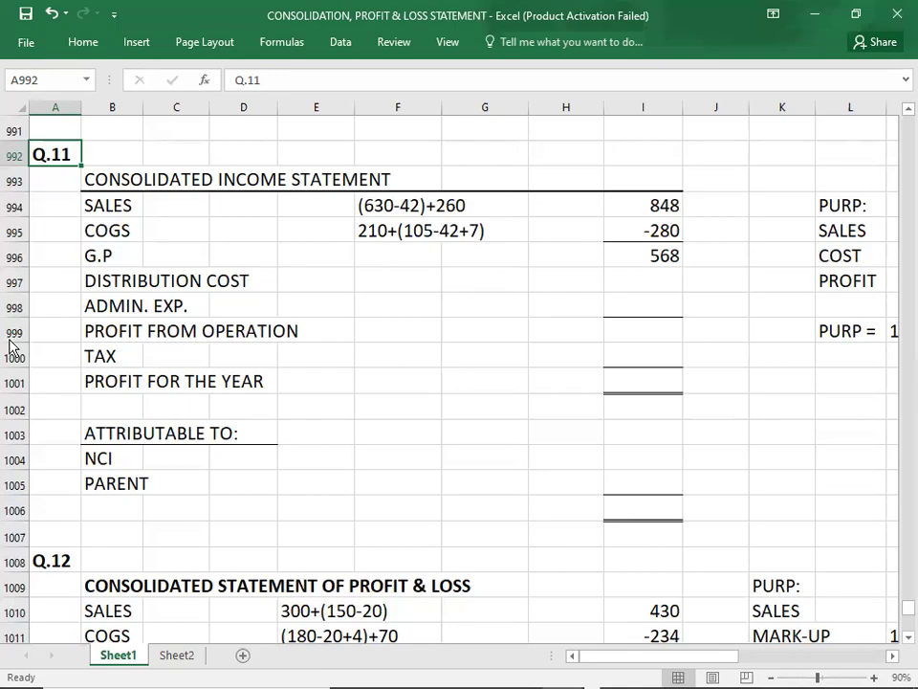
Check the distribution costs in the PDF, and enter the working 90+30 in column F with -120 in column I
key("alt+Tab")
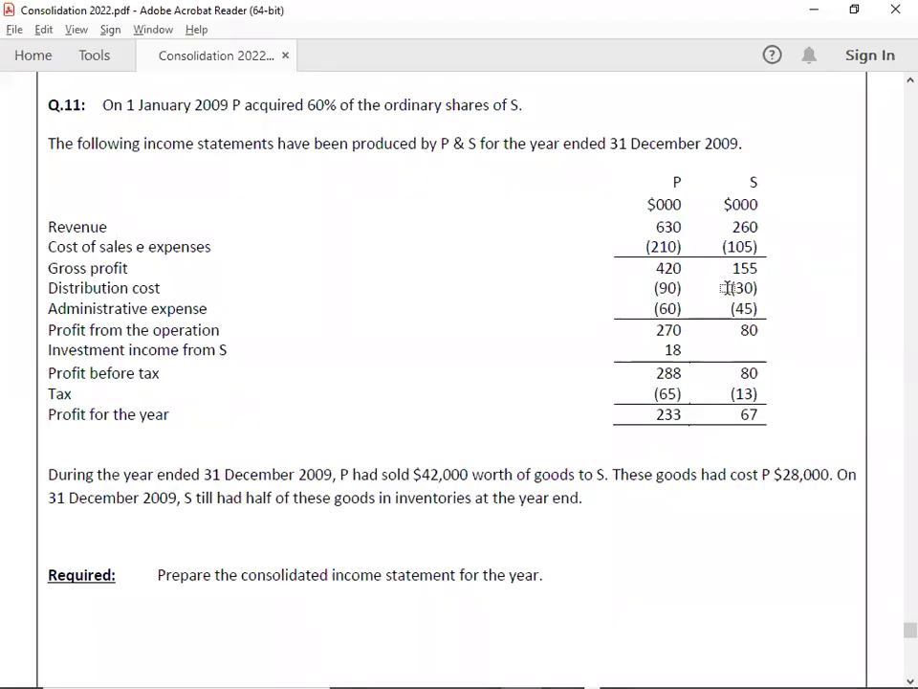
key("alt+Tab")
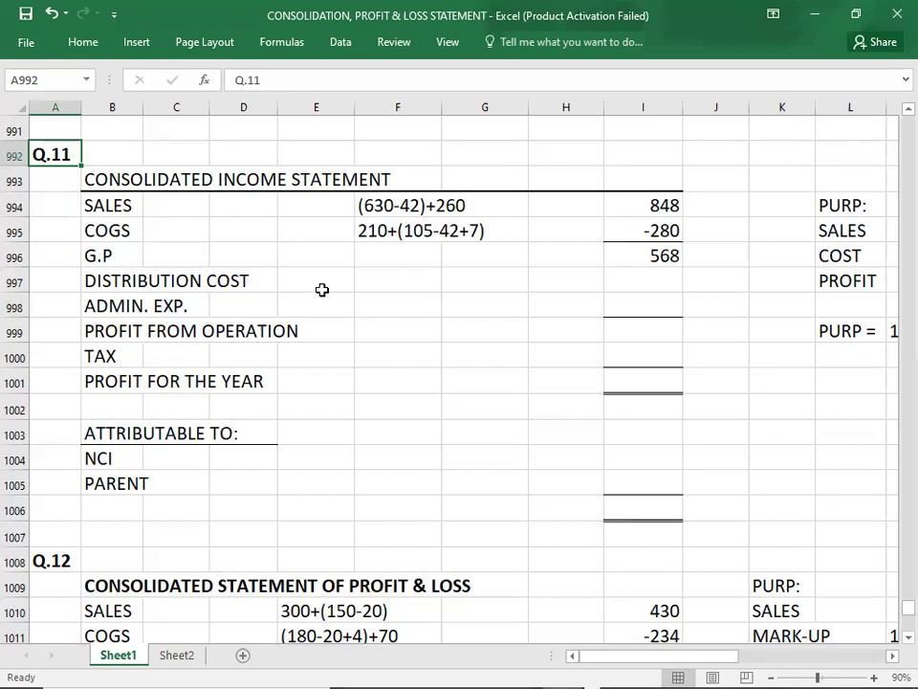
left_click(379, 277)
type("90+30")
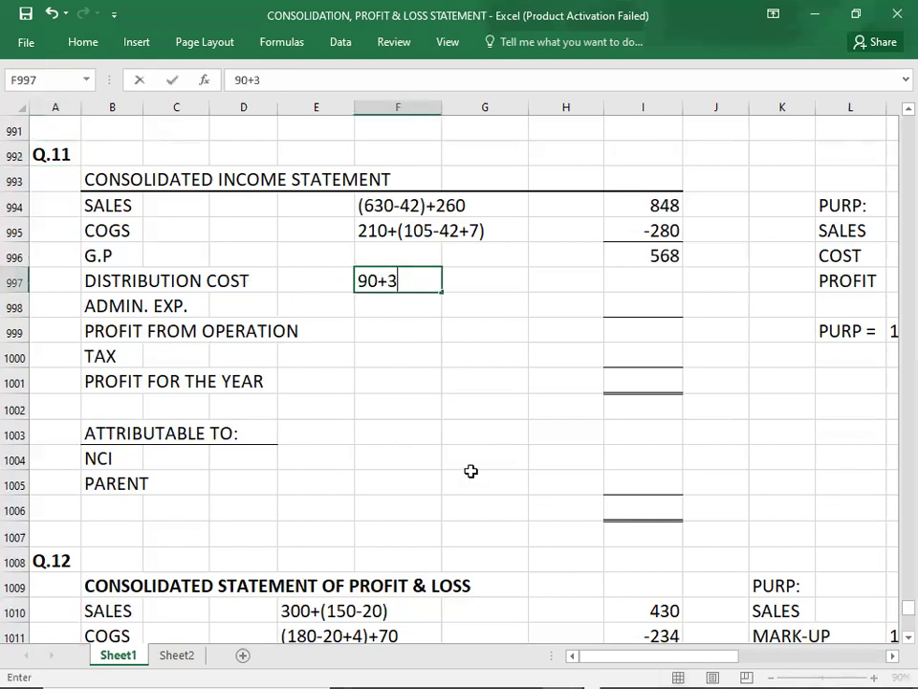
key("Right")
key("Right")
key("Right")
type("-120")
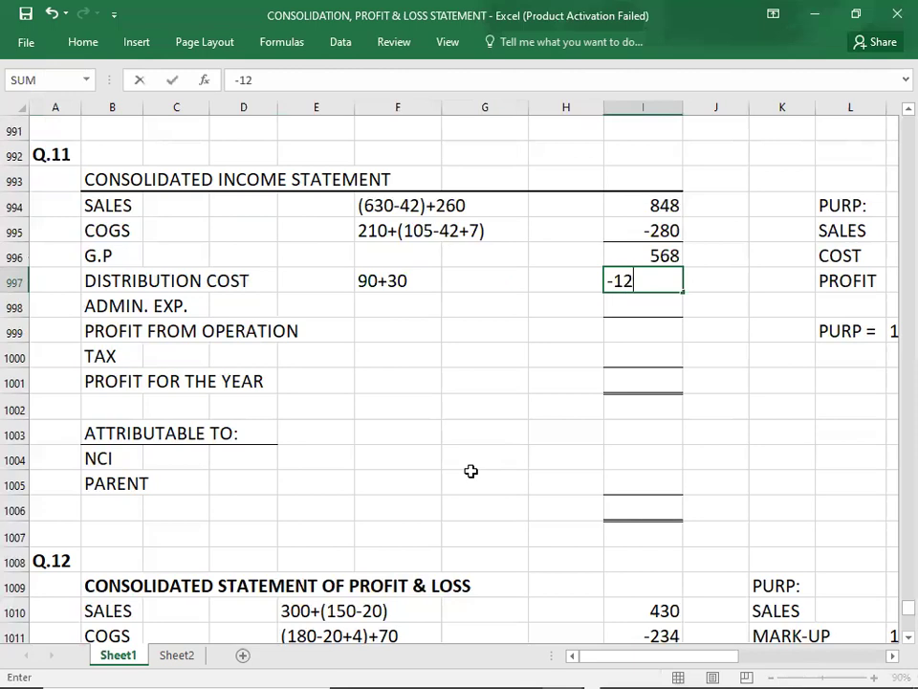
key("Return")
Check the administrative expenses in the PDF, and enter the working 60+45 in column F with -105 in column I
key("alt+Tab")
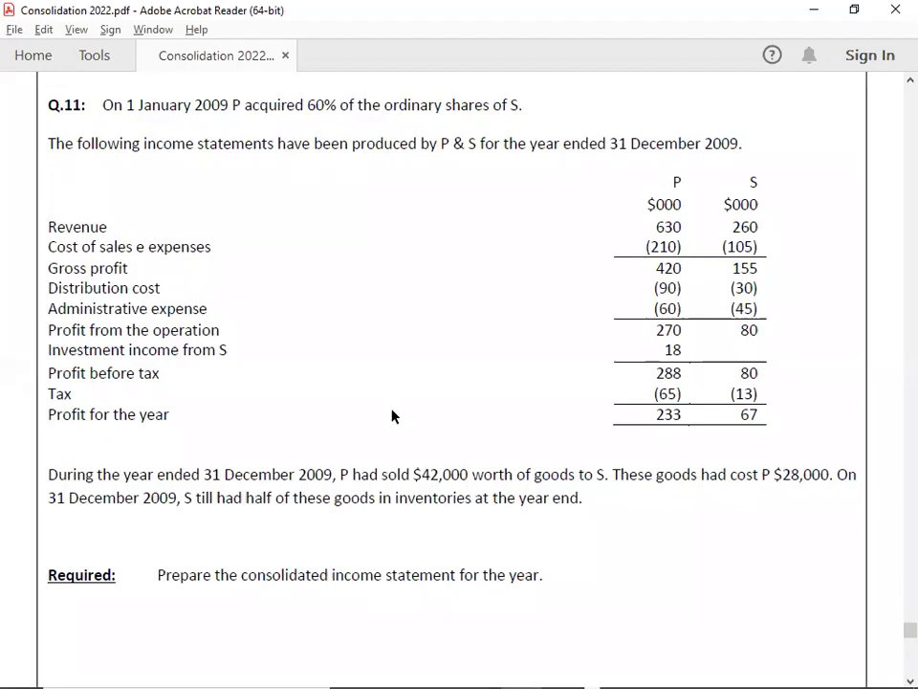
key("alt+Tab")
type("60+45")
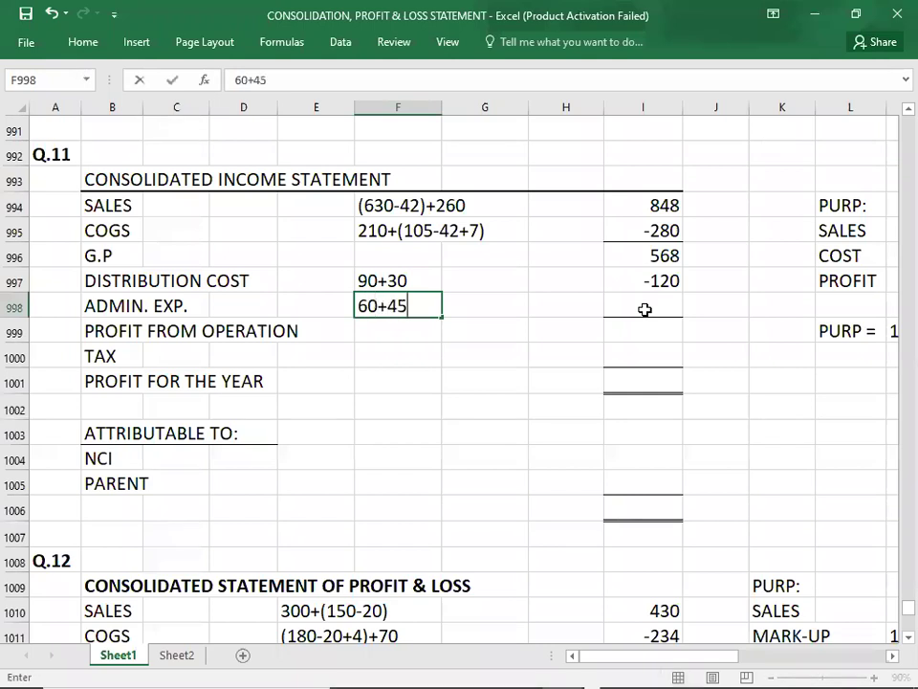
key("Tab")
key("Tab")
key("Tab")
type("-105")
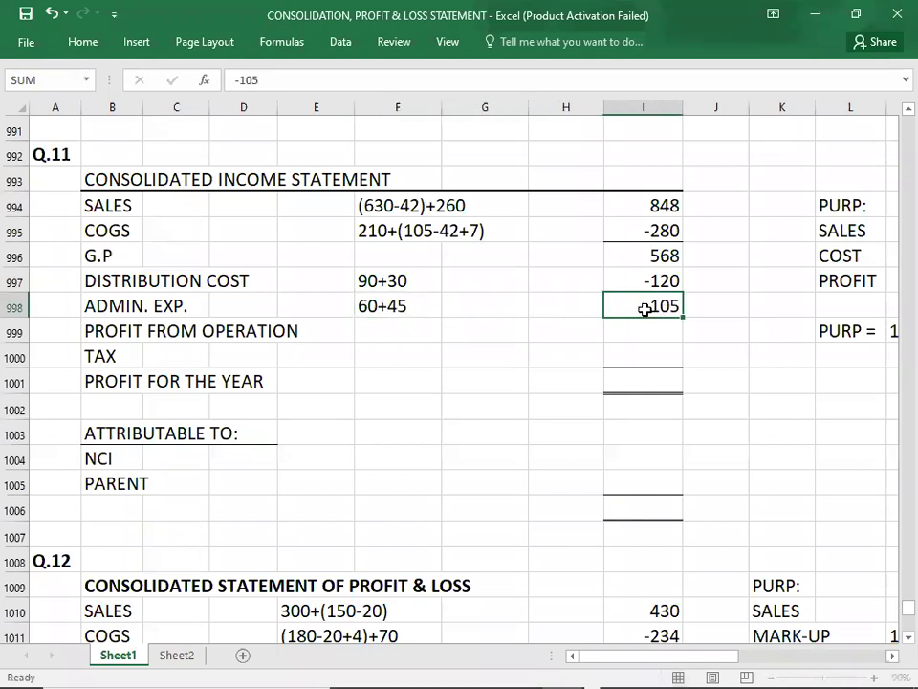
Total the gross profit, distribution cost and administrative expense amounts, and enter 343 as profit from operation in column I
key("Return")
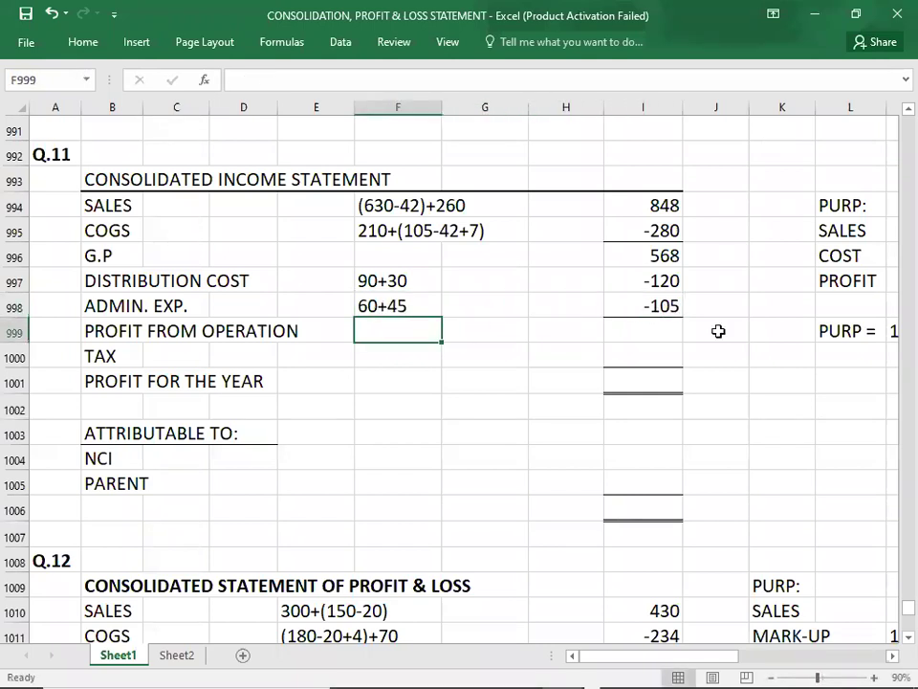
left_click(622, 256)
key("shift+Down")
key("shift+Down")
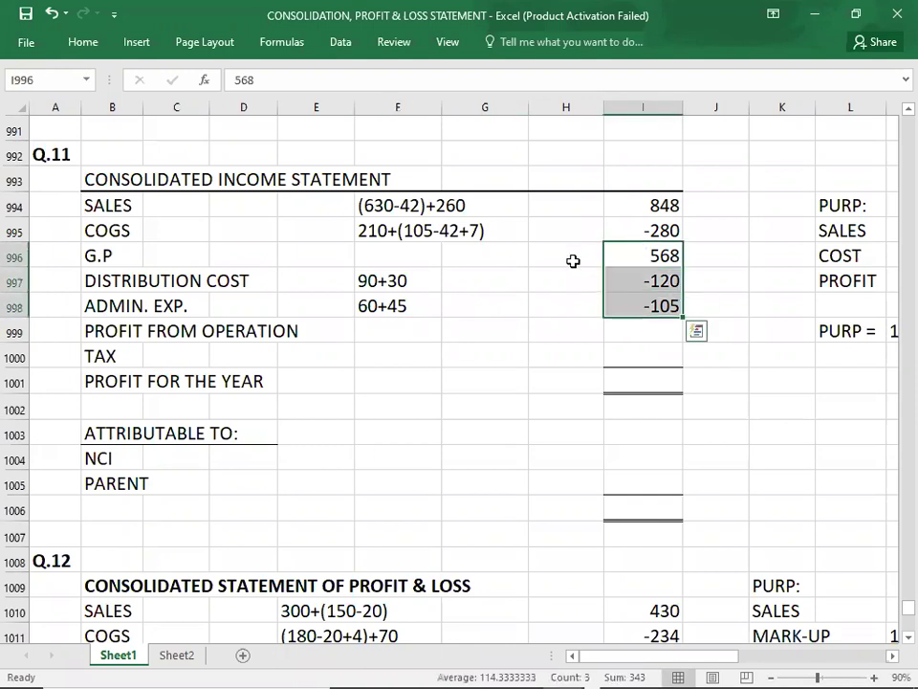
key("Down")
key("Down")
key("Down")
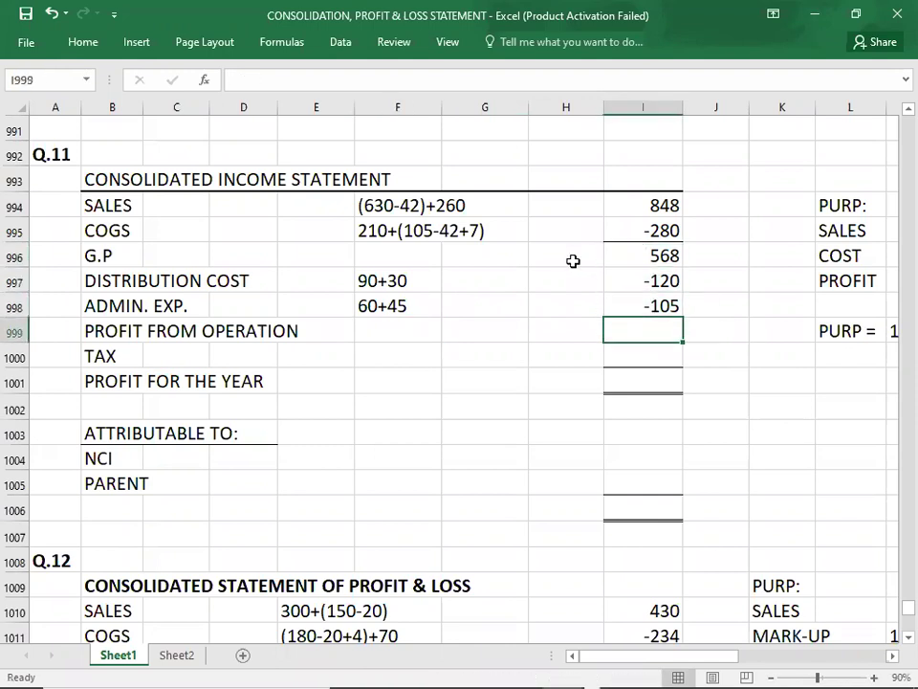
type("343")
key("Return")
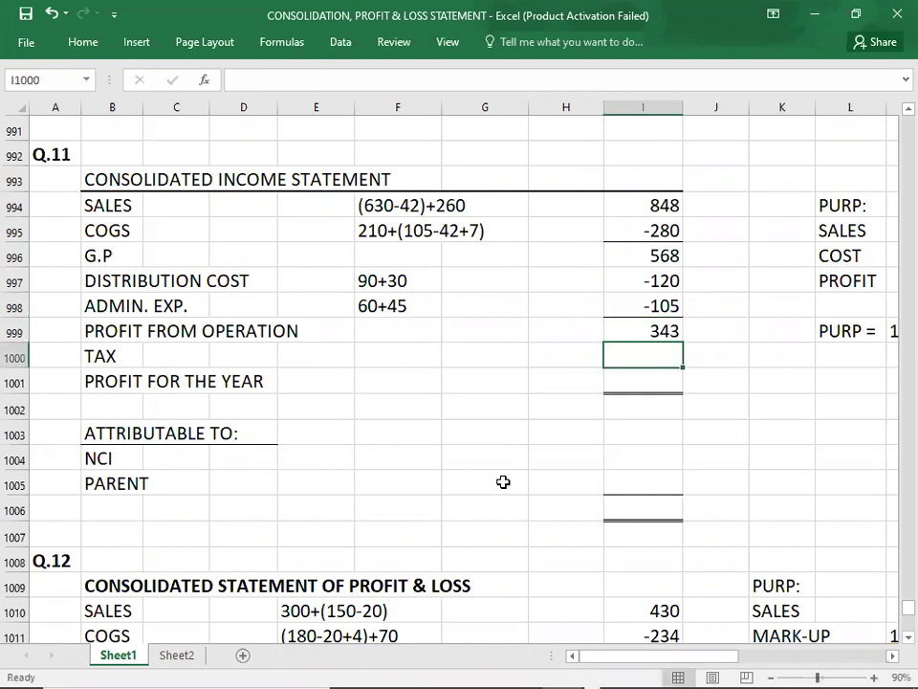
Check the tax figures in the PDF, and enter the working 65+13 in column F with -78 in column I
key("alt+Tab")
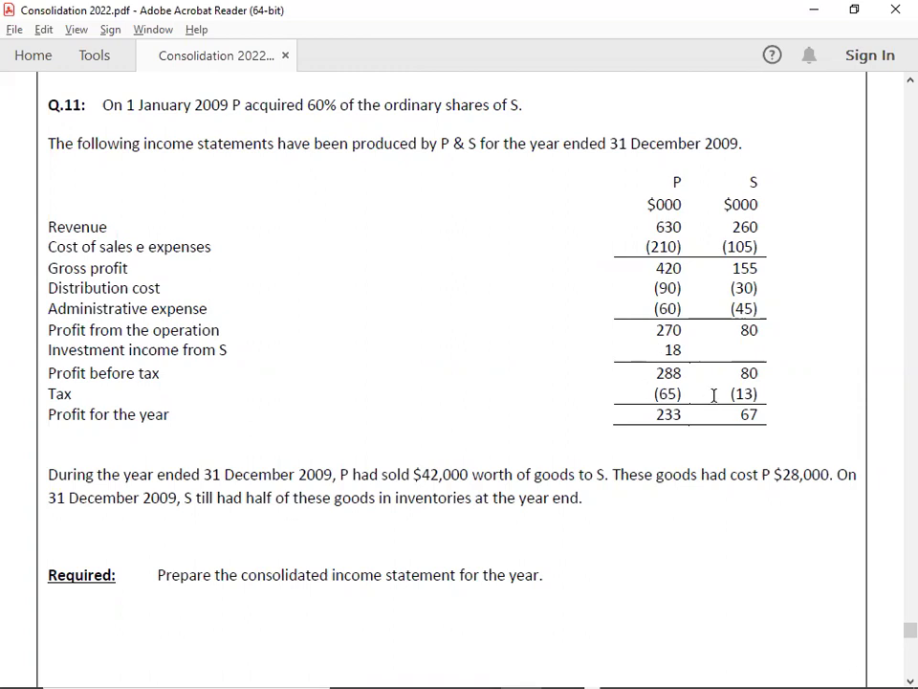
key("alt+Tab")
key("Left")
key("Left")
key("Left")
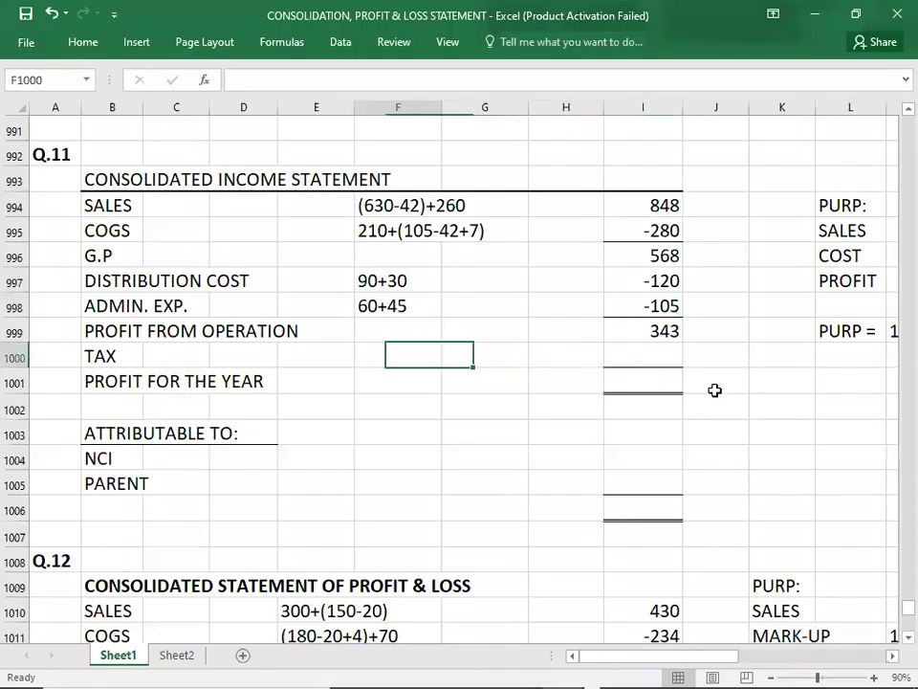
type("65+13")
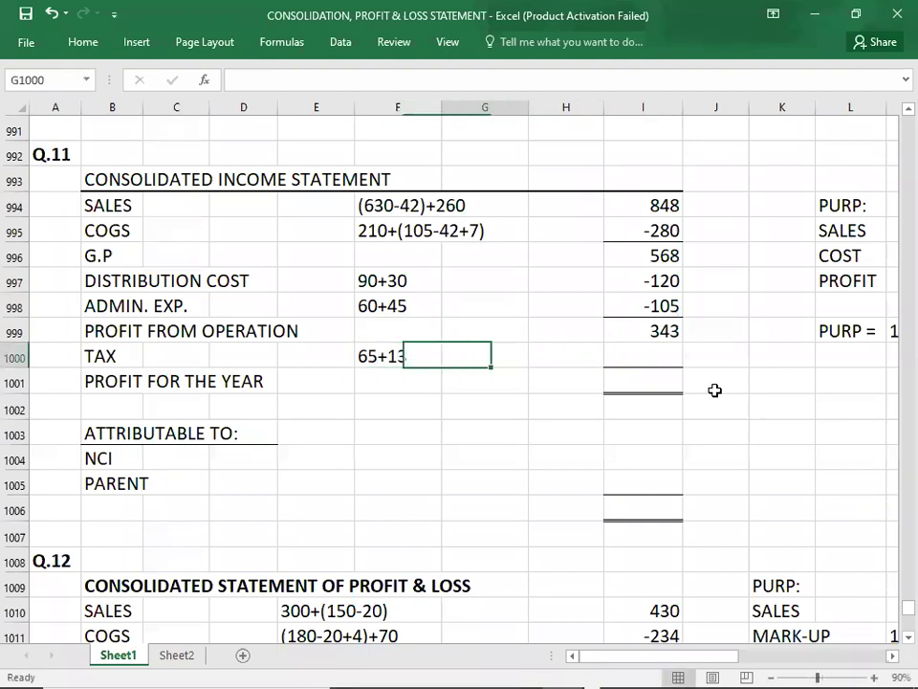
key("Right")
key("Right")
key("Right")
type("-78")
key("Return")
Total the profit from operation and tax amounts, and enter 265 as profit for the year in column I
key("Left")
key("Left")
key("Left")
key("Right")
key("Right")
key("Right")
key("Up")
key("Right")
key("Up")
key("Left")
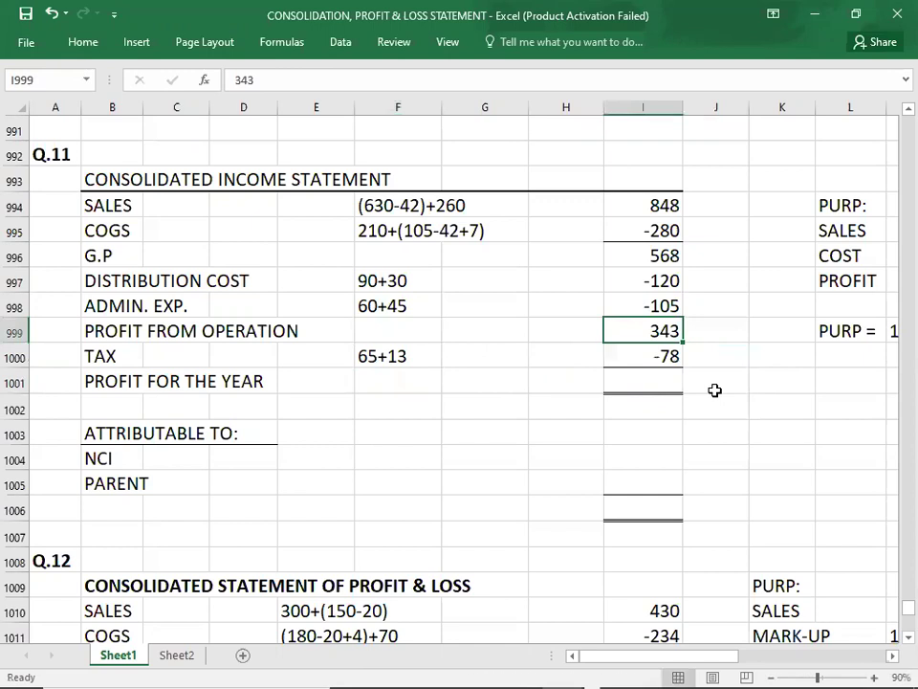
key("shift+Down")
key("Down")
key("Down")
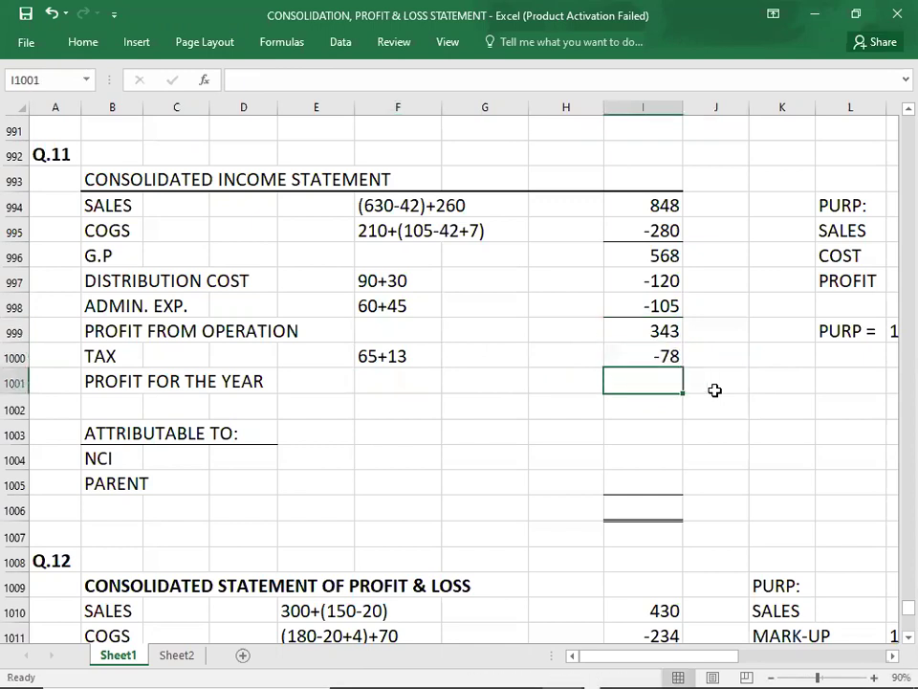
type("265")
key("Return")
key("Return")
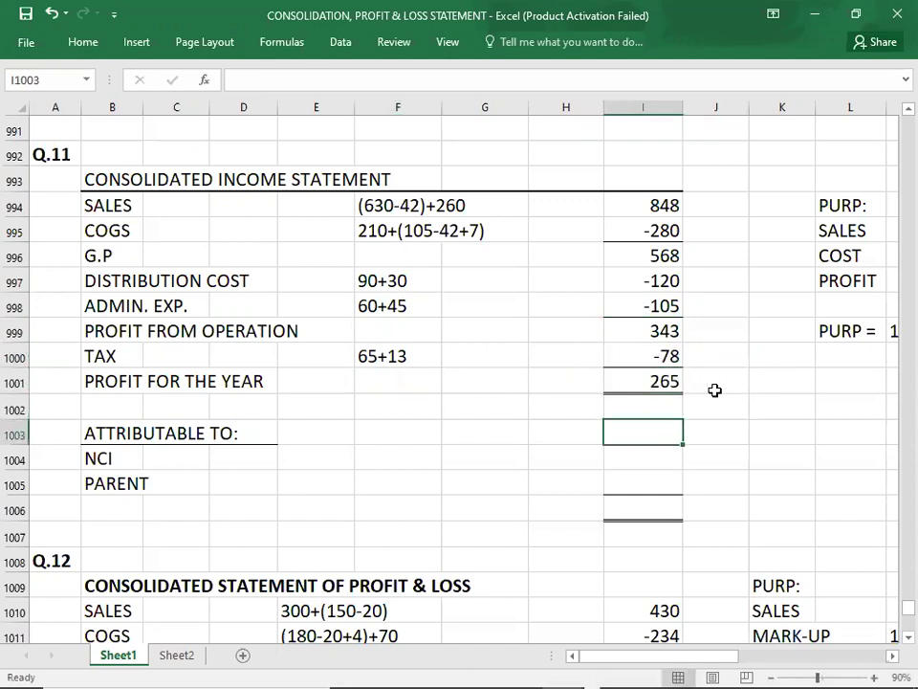
Check S's profit for the year in the PDF, and enter the NCI working 67*40% in column D with 26.8 in column I
left_click(239, 460)
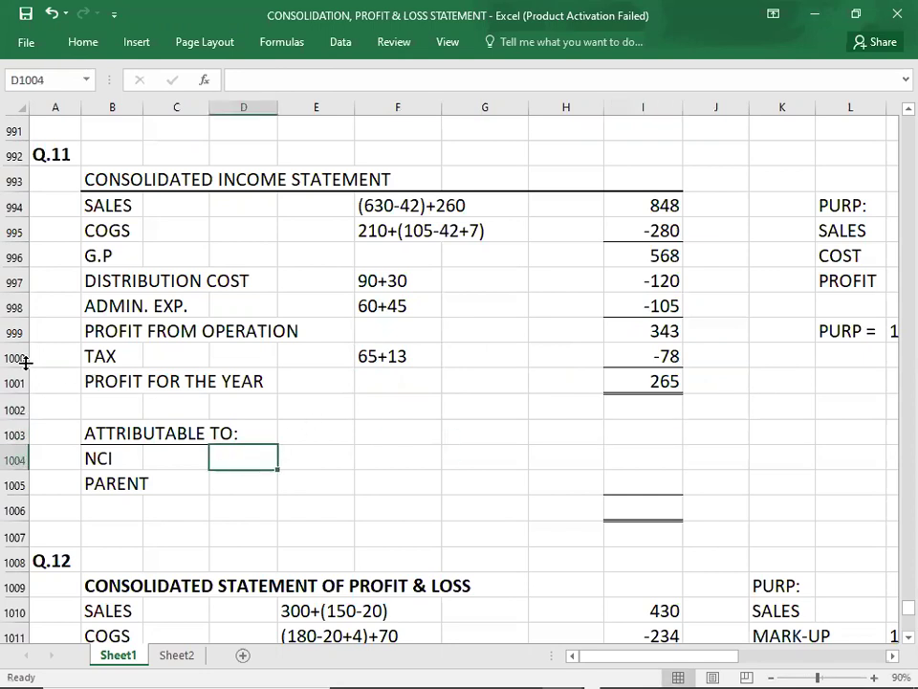
key("alt+Tab")
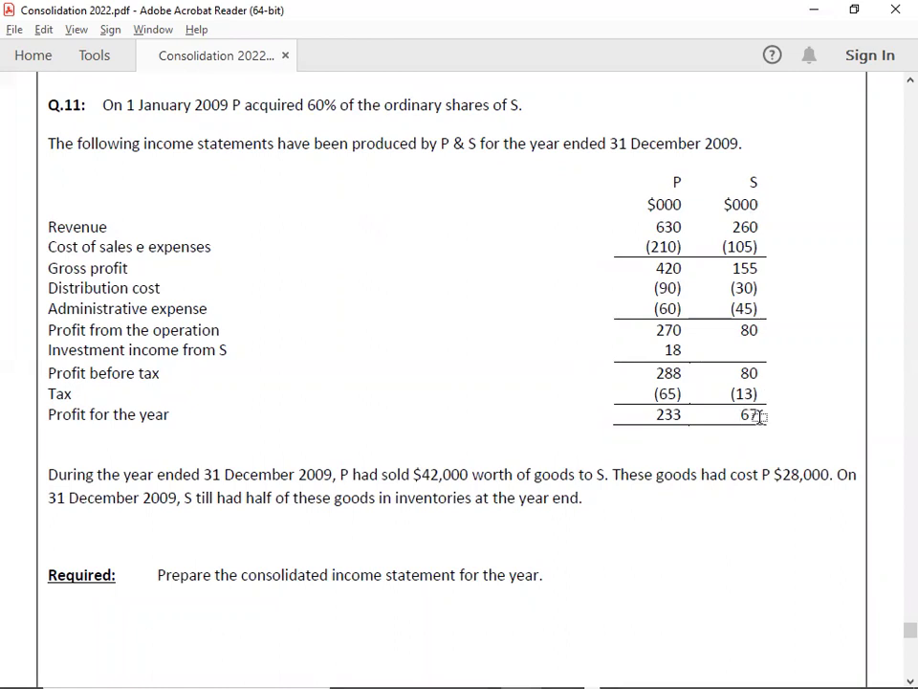
key("alt+Tab")
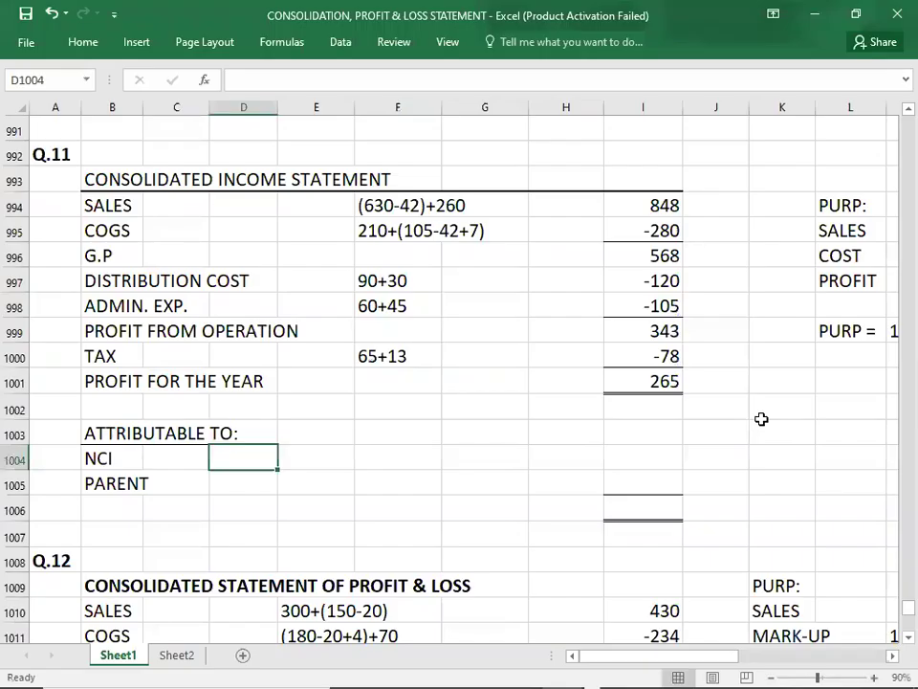
type("6")
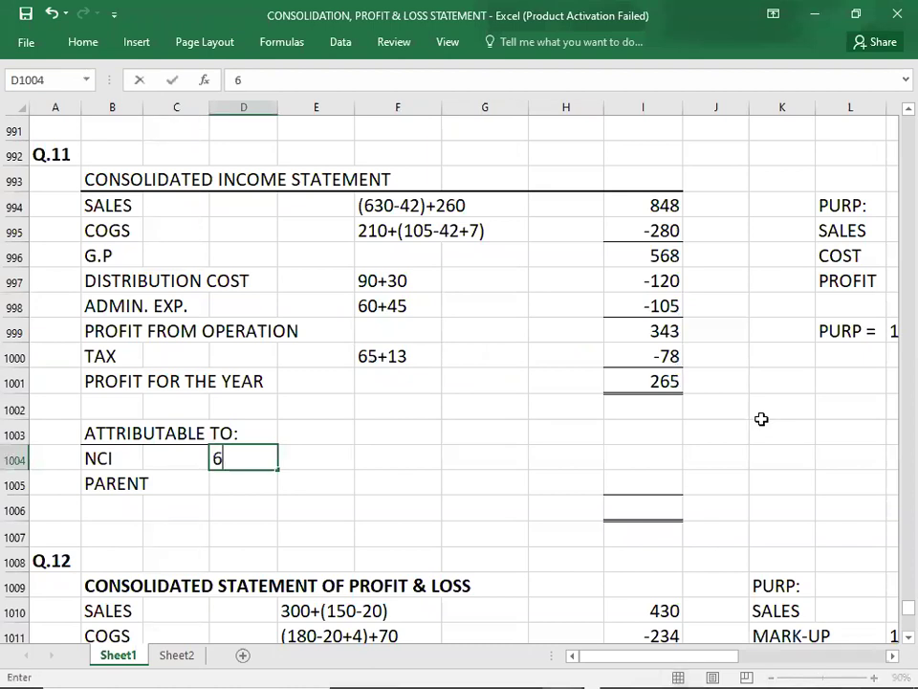
type("7*40%")
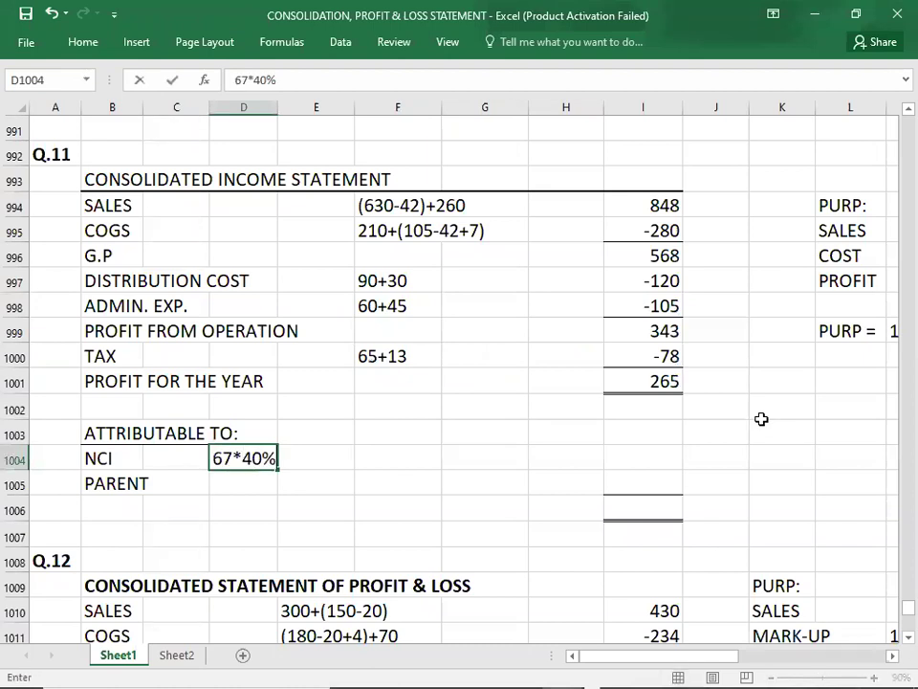
key("Right")
key("Right")
key("Right")
key("Right")
key("Right")
type("26.8")
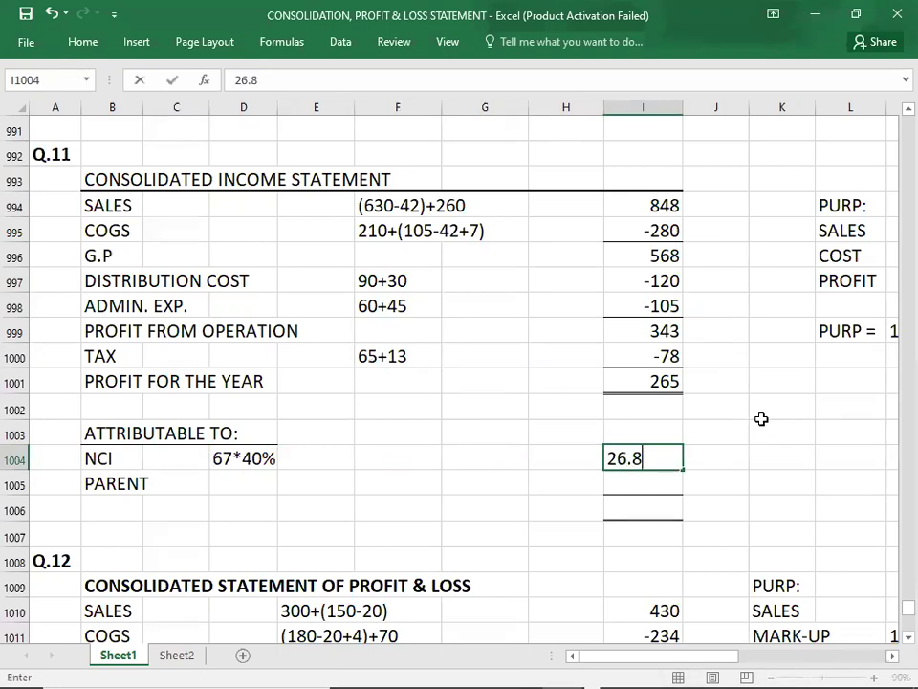
key("Return")
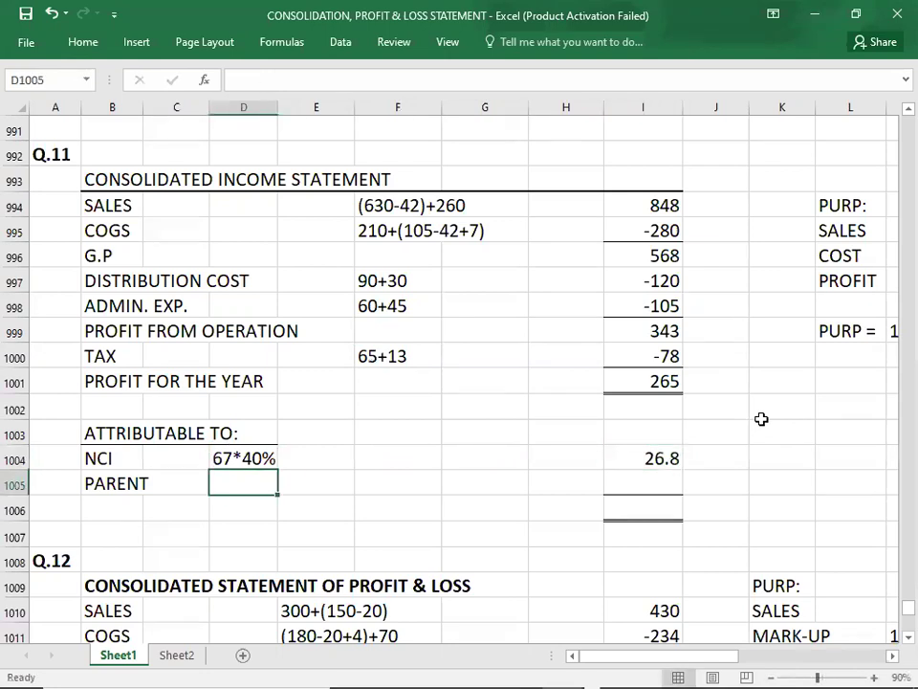
Enter the parent's share working 265-26.8 in column D with 238.2 in column I
type("265")
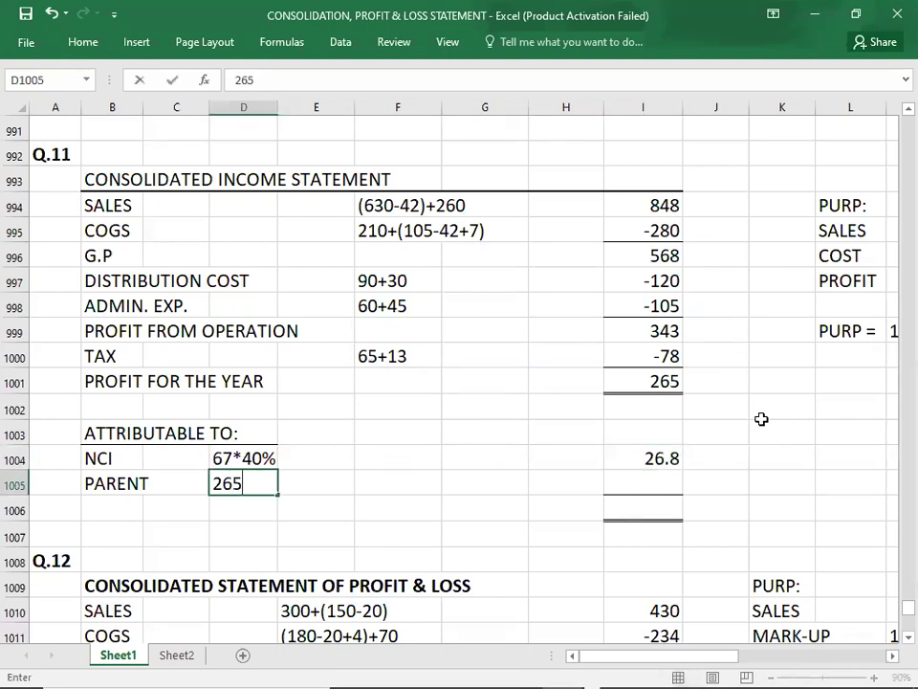
type("-26.8")
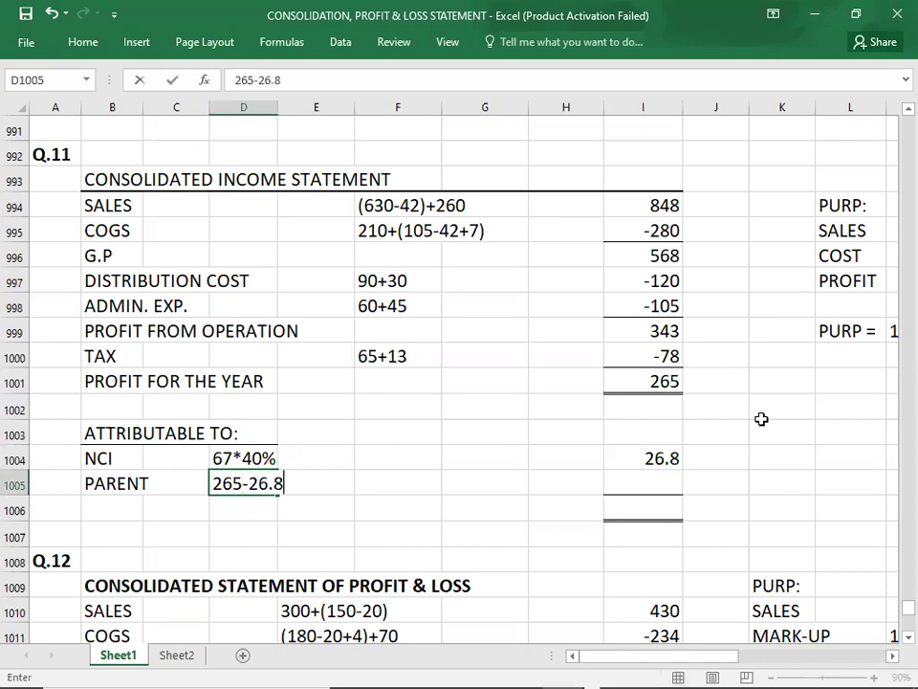
key("Right")
key("Right")
key("Right")
key("Right")
key("Right")
type("238")
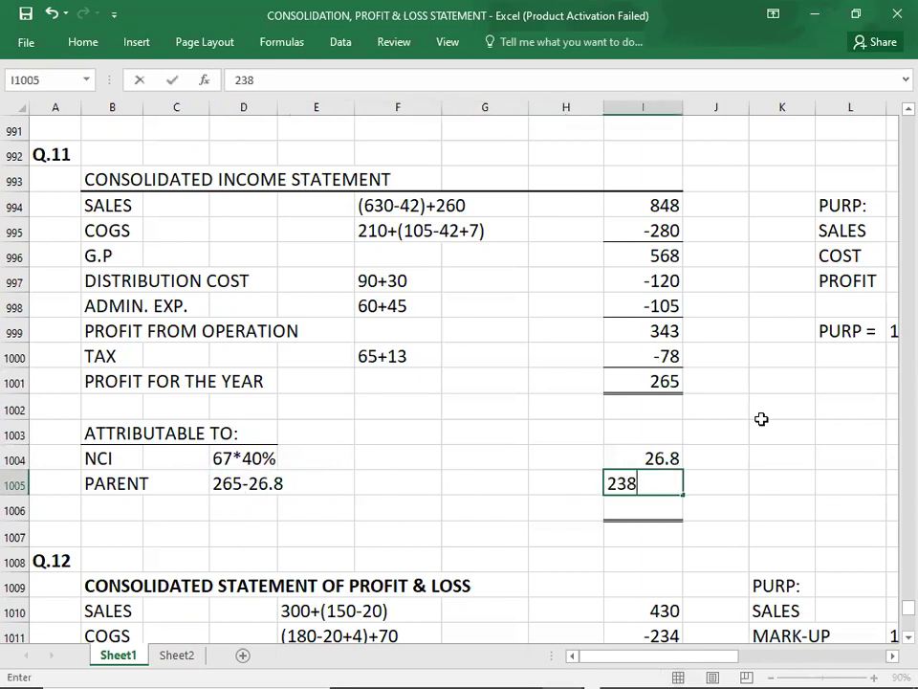
type(".2")
key("Return")
Enter 265 as the total of the NCI and parent shares in I1006
key("Right")
key("Right")
key("Right")
key("Right")
key("Right")
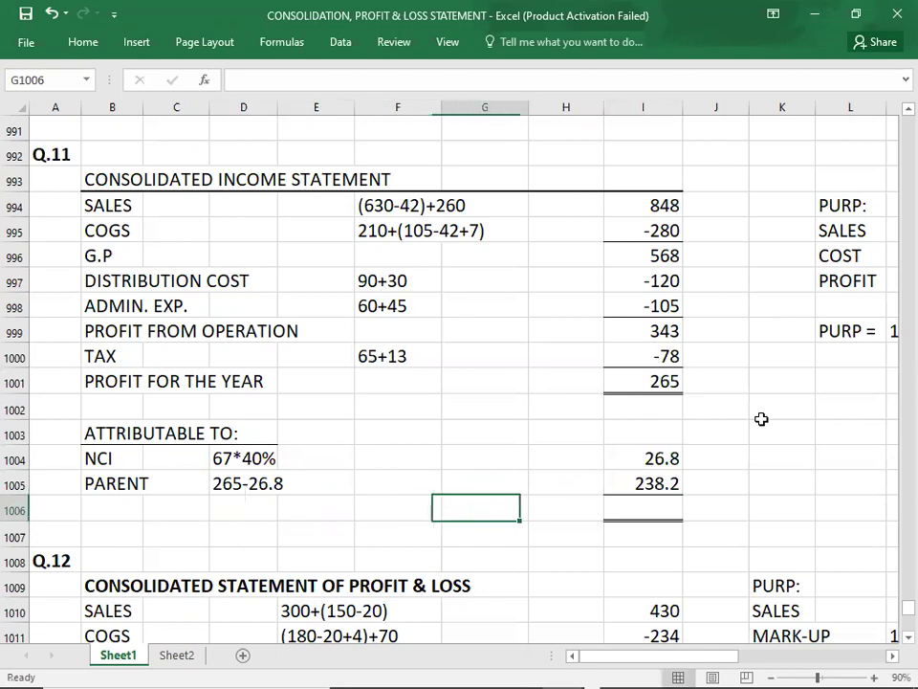
type("265")
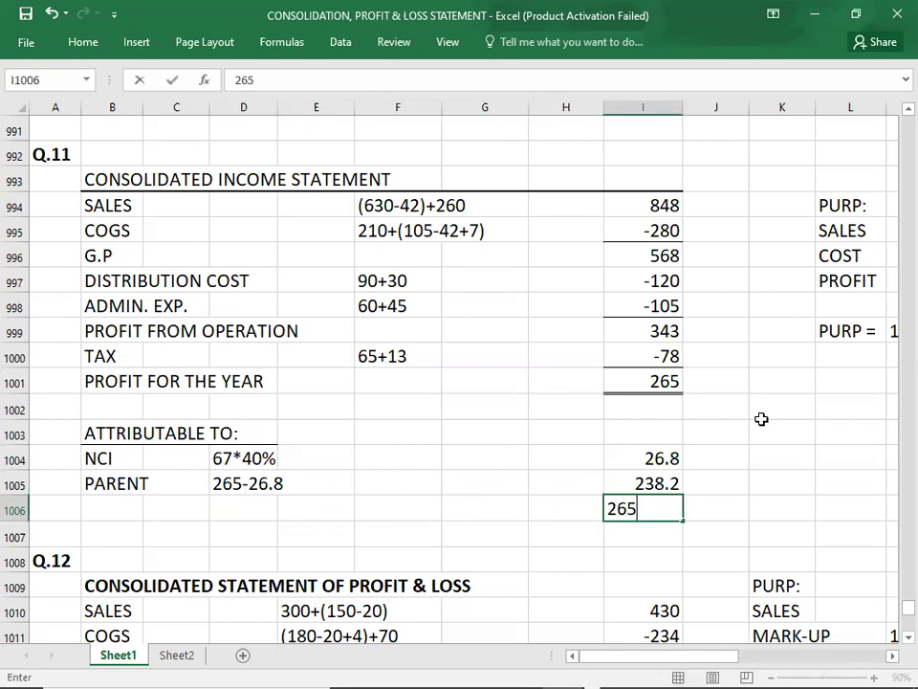
key("Return")
key("Return")
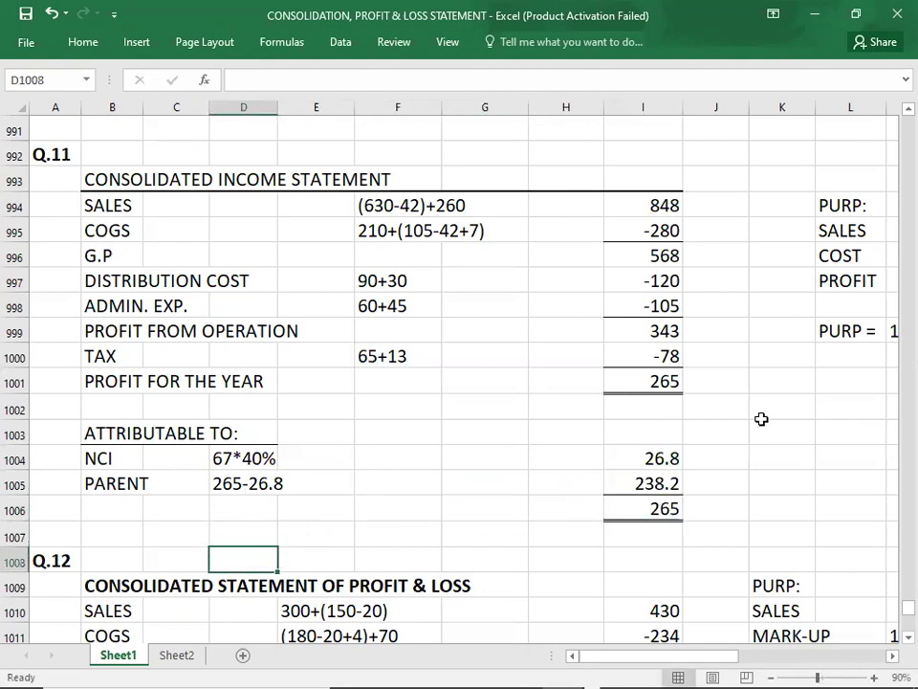